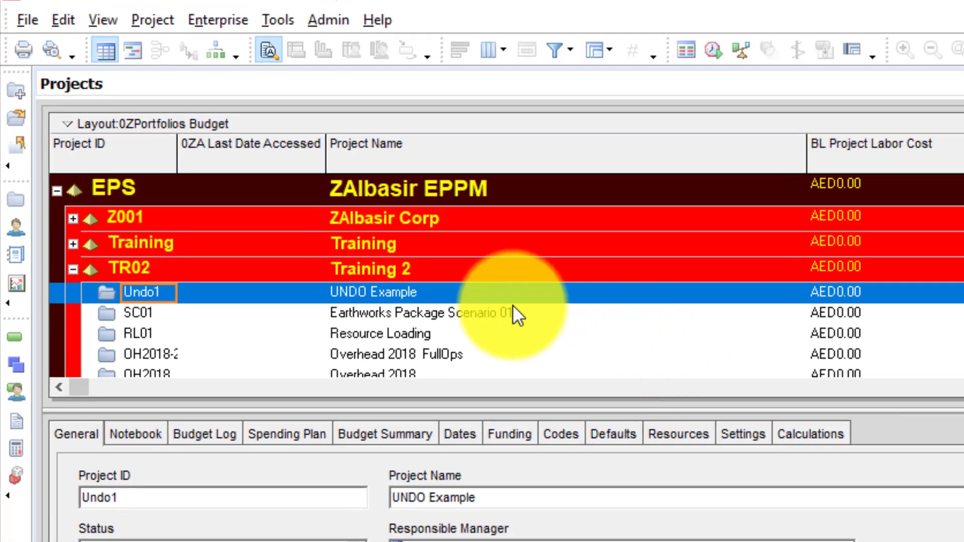
Delete the UNDO Example project from Training 2 and check whether the deletion can be undone.
right_click(388, 294)
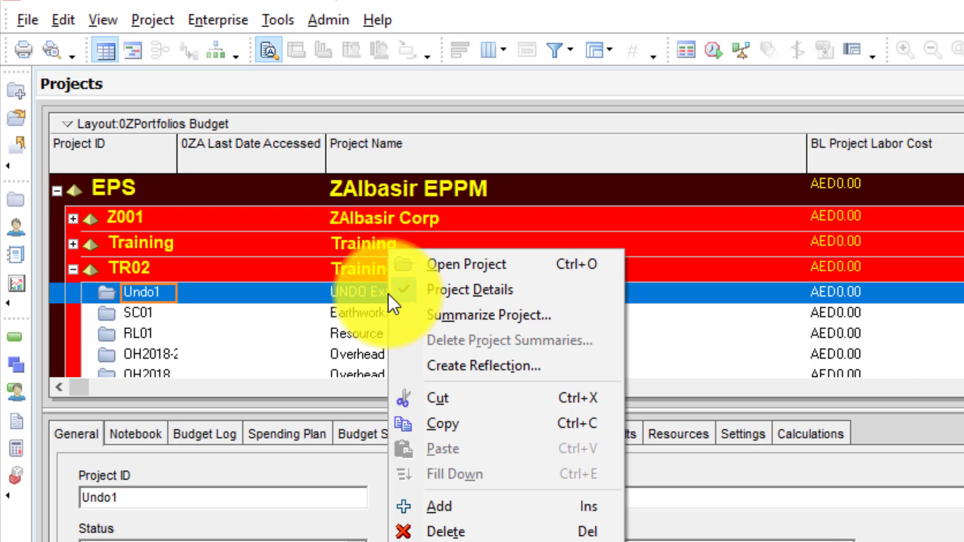
click(437, 533)
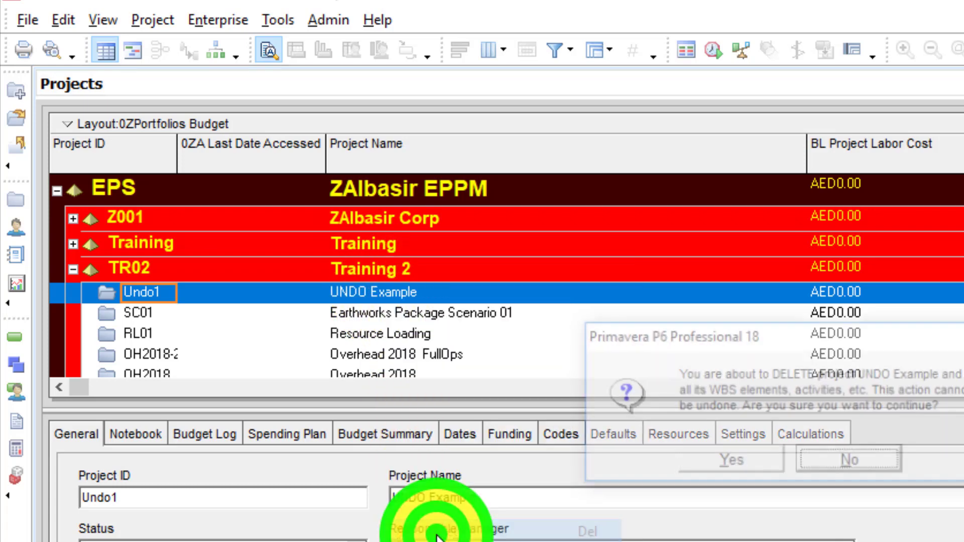
click(731, 462)
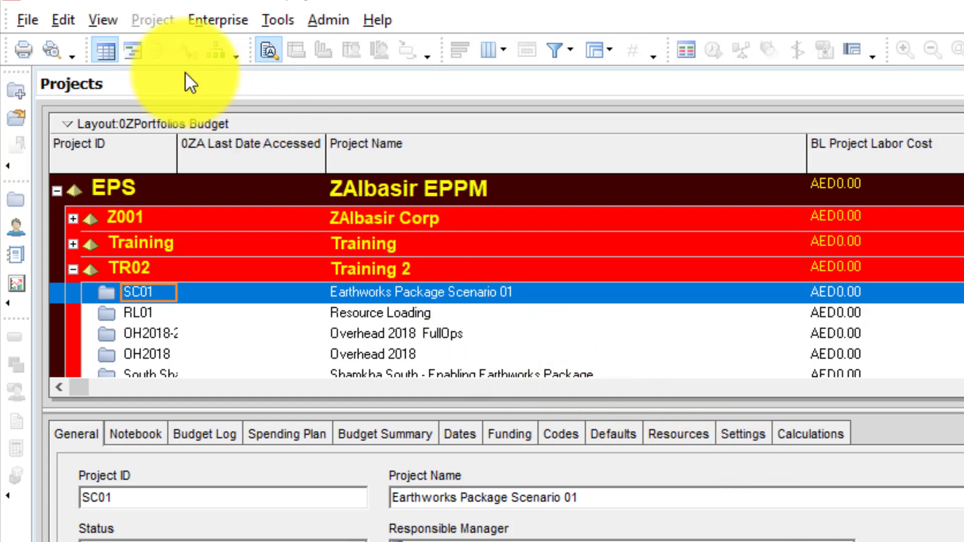
click(61, 19)
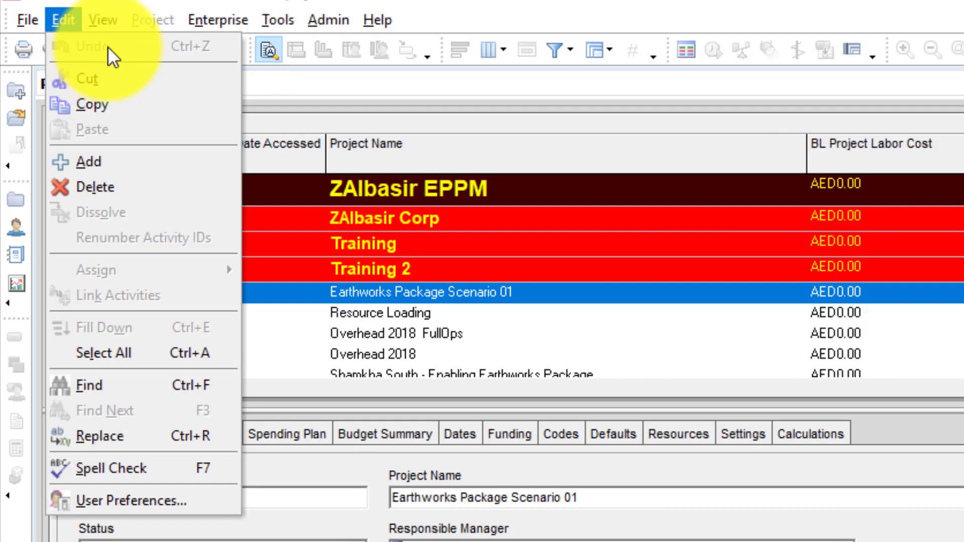
click(446, 290)
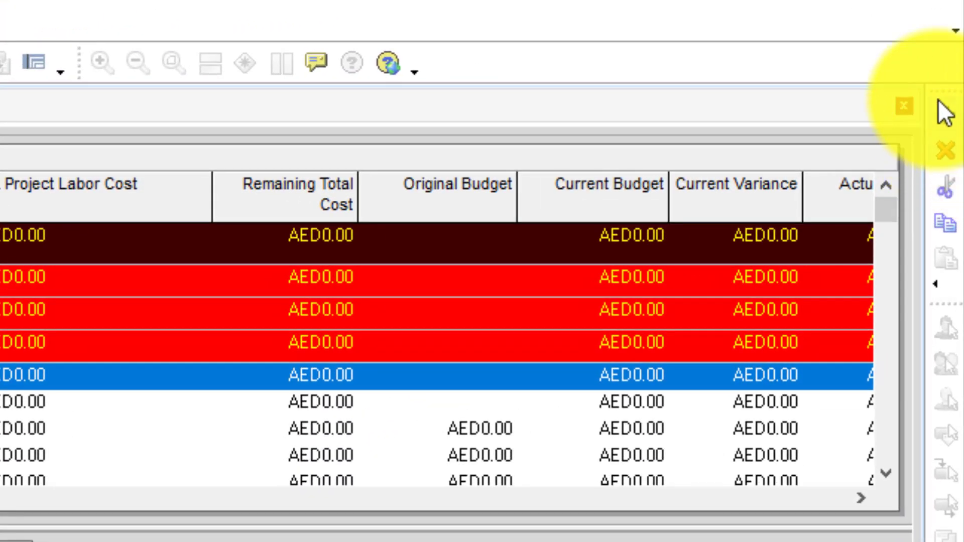
Create a new project under the Training 2 EPS with default settings and check whether the addition can be undone.
click(940, 106)
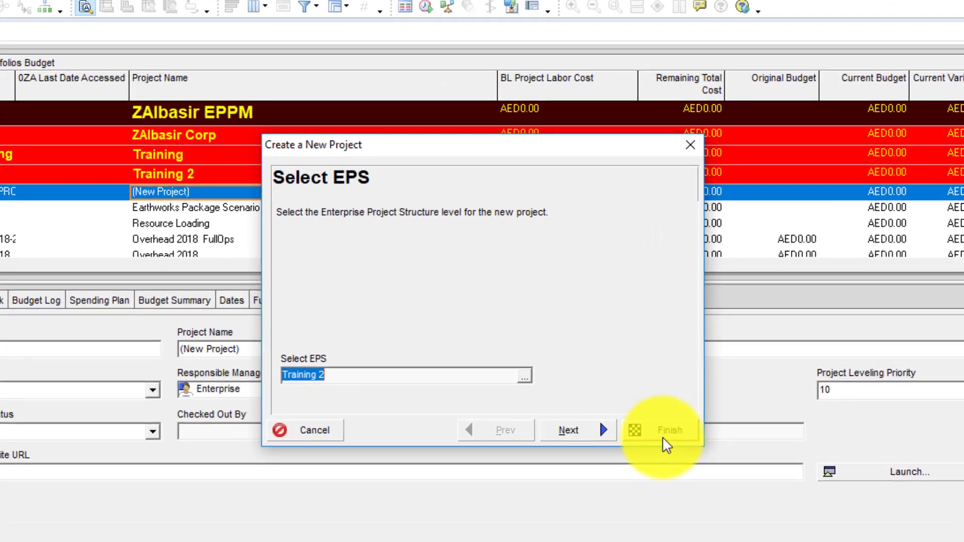
click(654, 431)
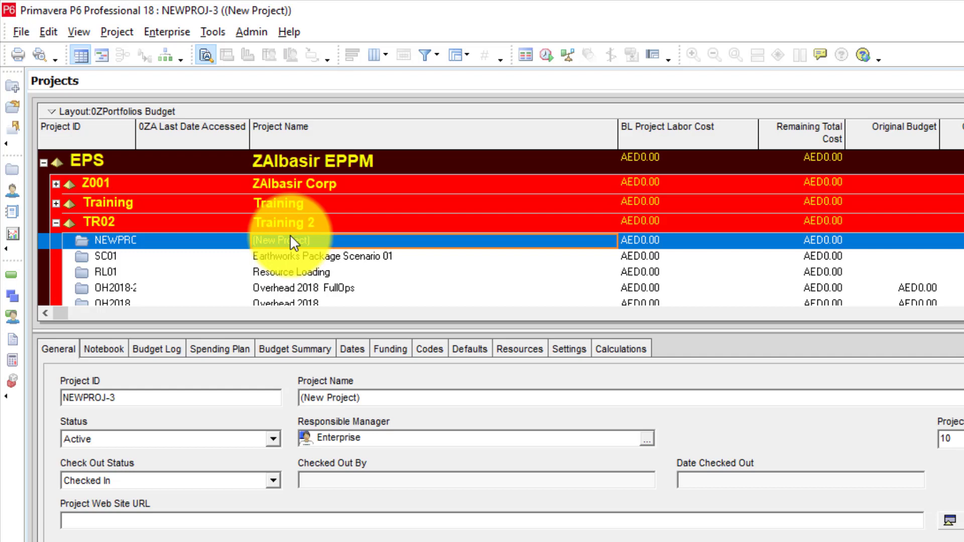
click(49, 35)
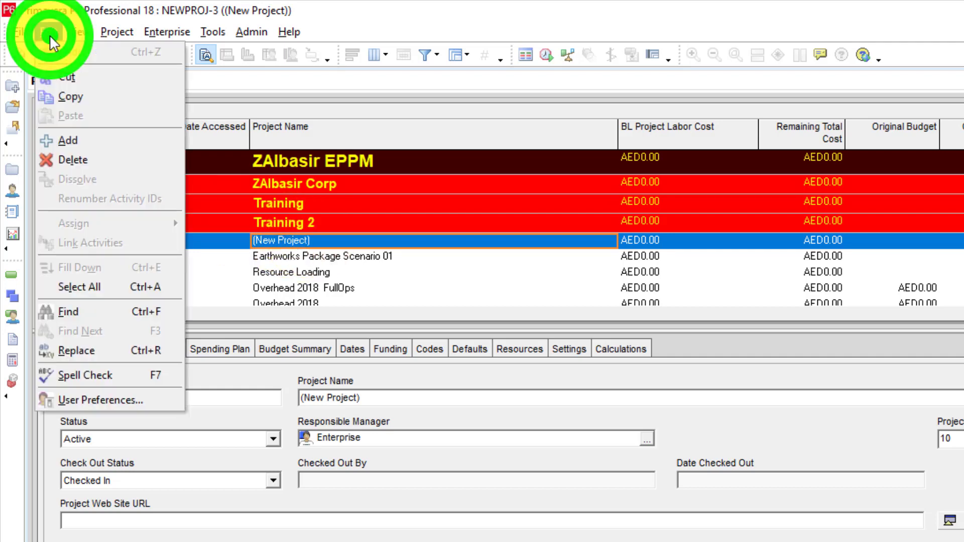
Rename the new project as AAA and check whether the renaming can be undone.
click(324, 239)
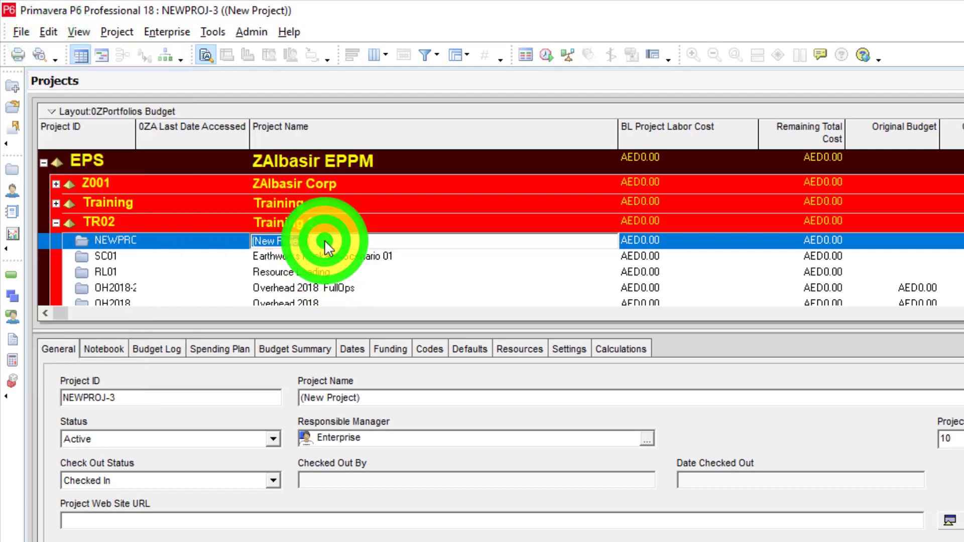
text(AAA)
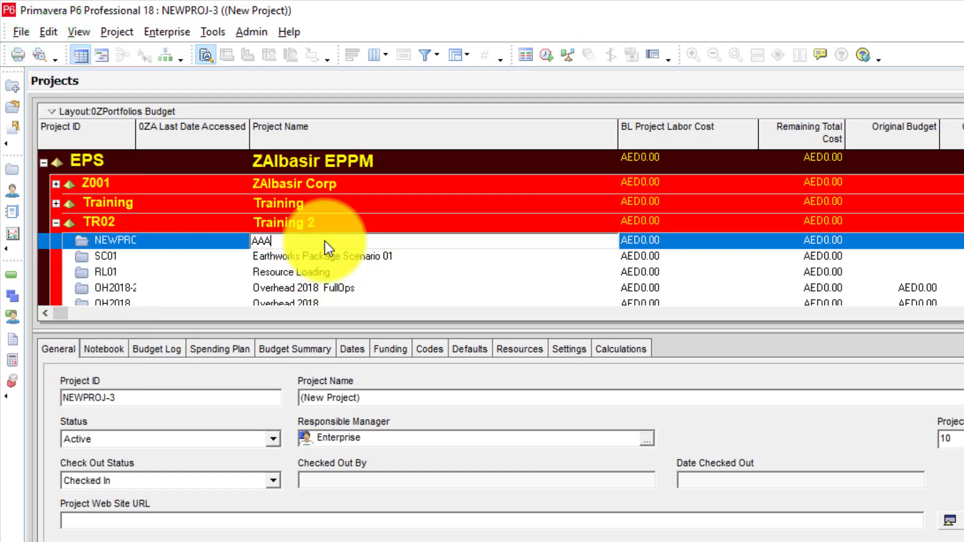
key(Return)
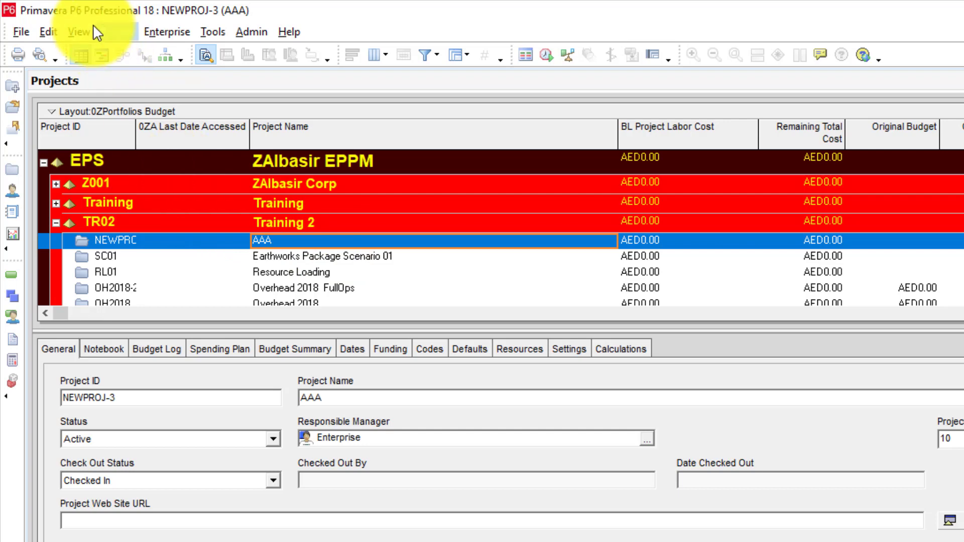
click(47, 30)
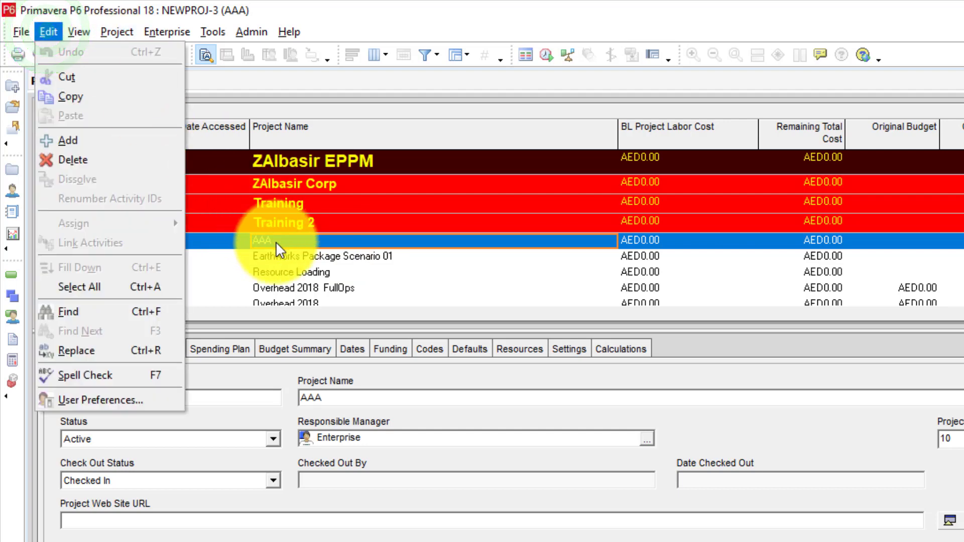
click(250, 242)
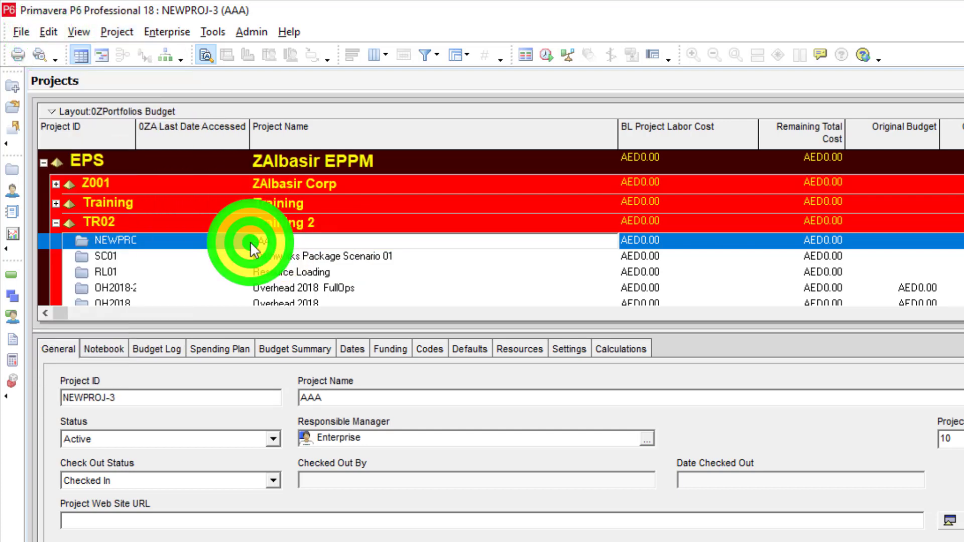
Set the 0ZA Last Date Accessed indicator of project AAA to the red cross and check whether it can be undone.
click(158, 236)
click(158, 236)
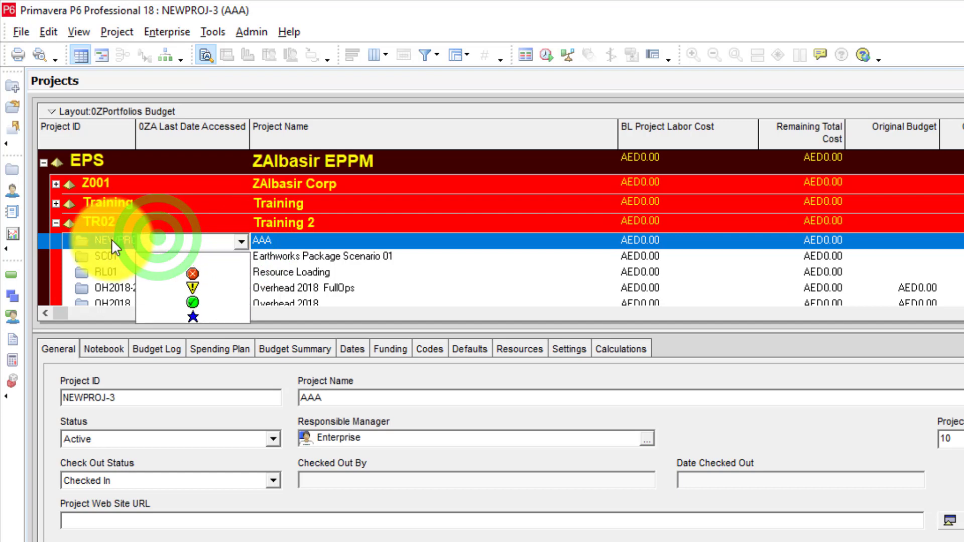
click(188, 272)
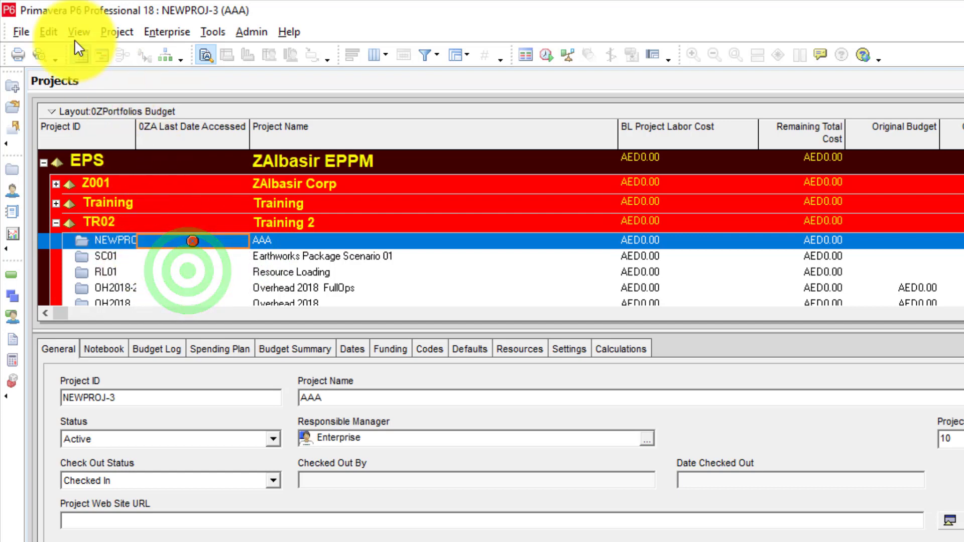
click(46, 31)
click(47, 31)
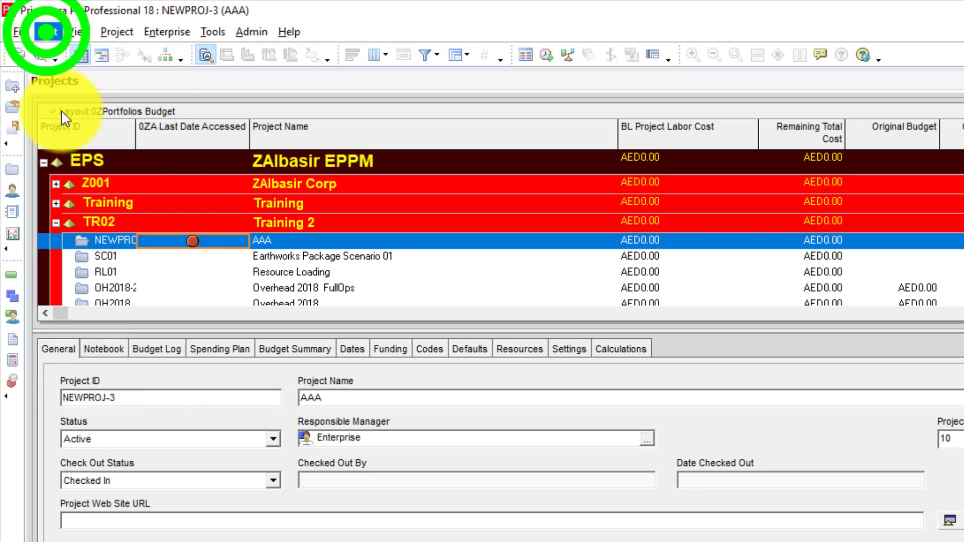
Change the ID of project AAA to UNdo and check whether the change can be undone.
click(103, 230)
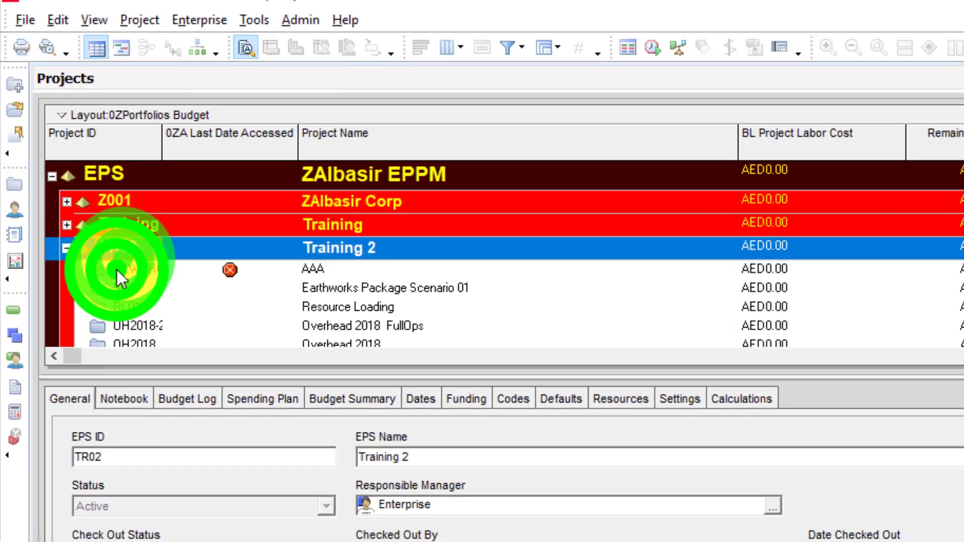
click(116, 269)
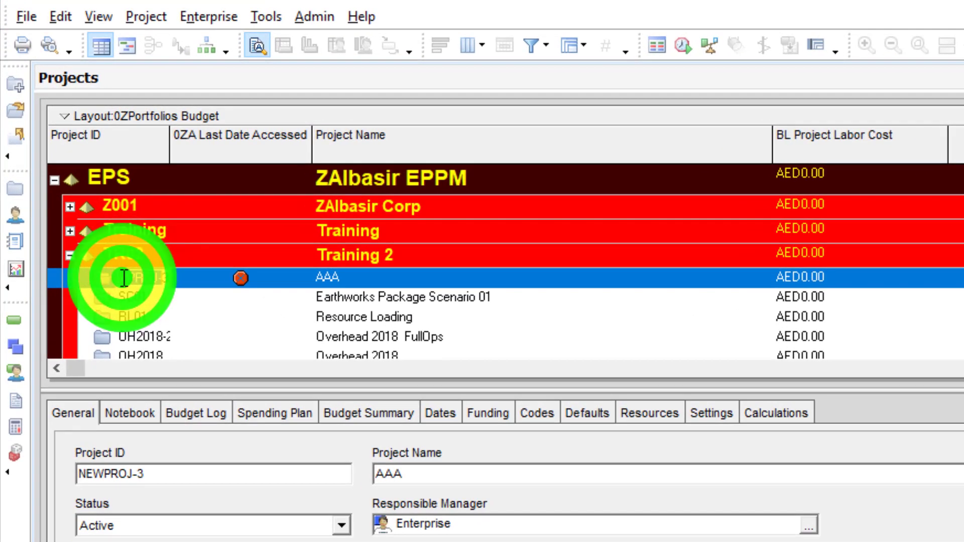
key(BackSpace)
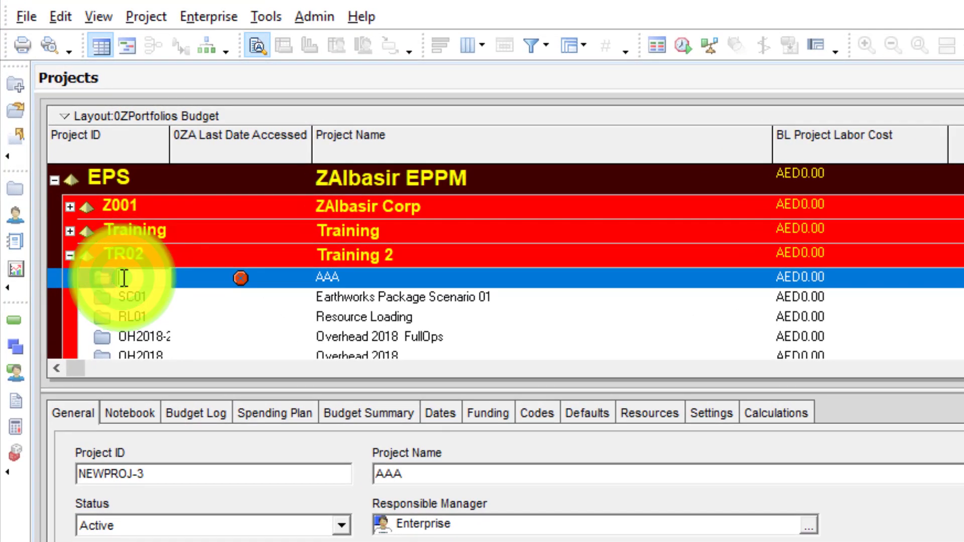
text(UNdo)
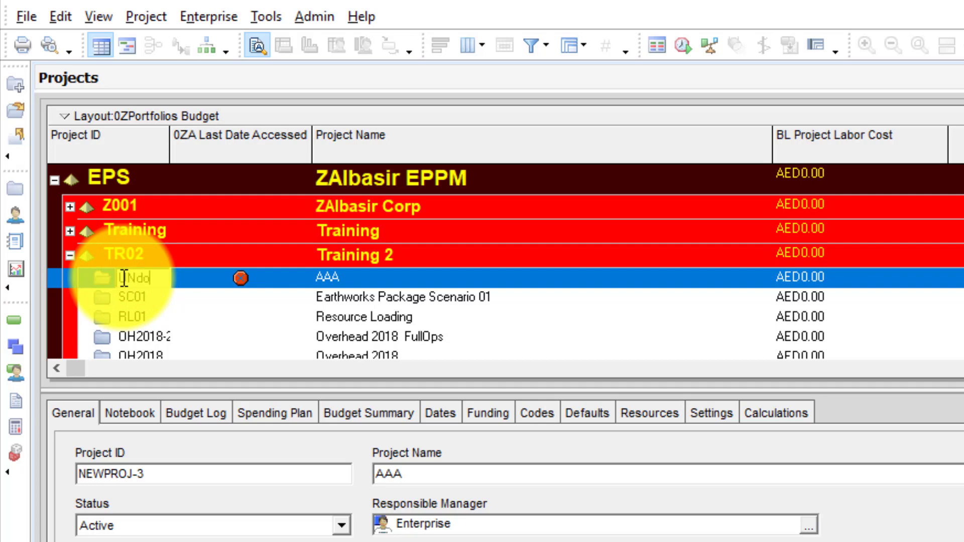
key(Return)
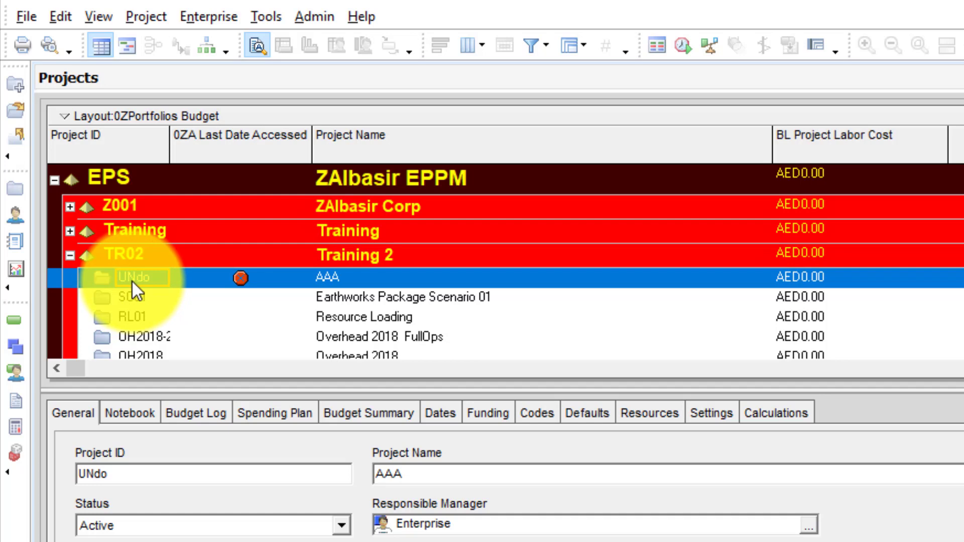
click(60, 16)
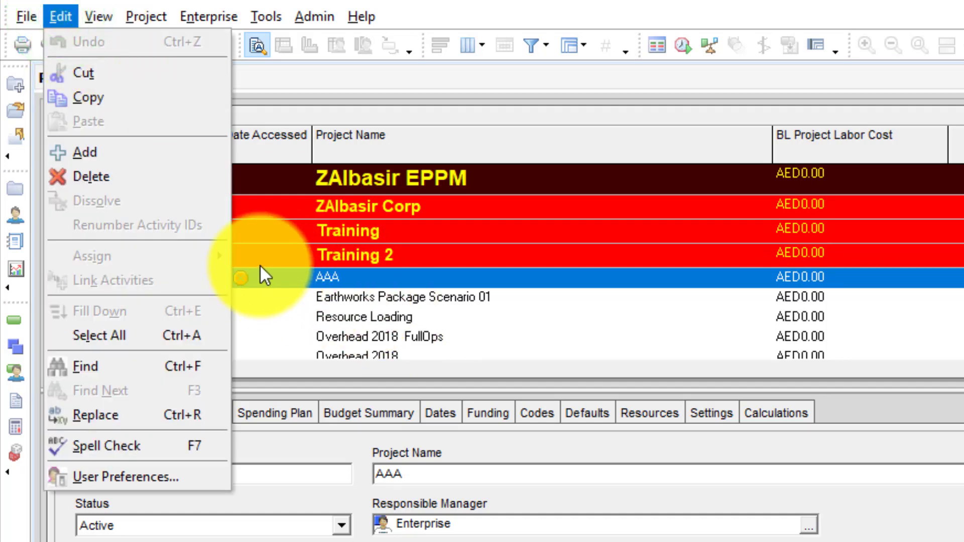
click(390, 265)
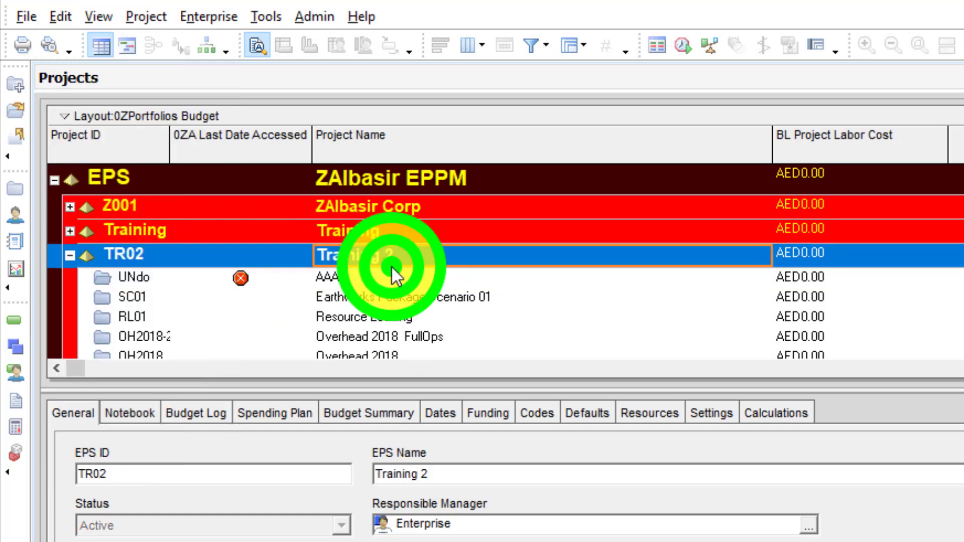
Correct the capitalization of project AAA's ID to Undo.
click(137, 273)
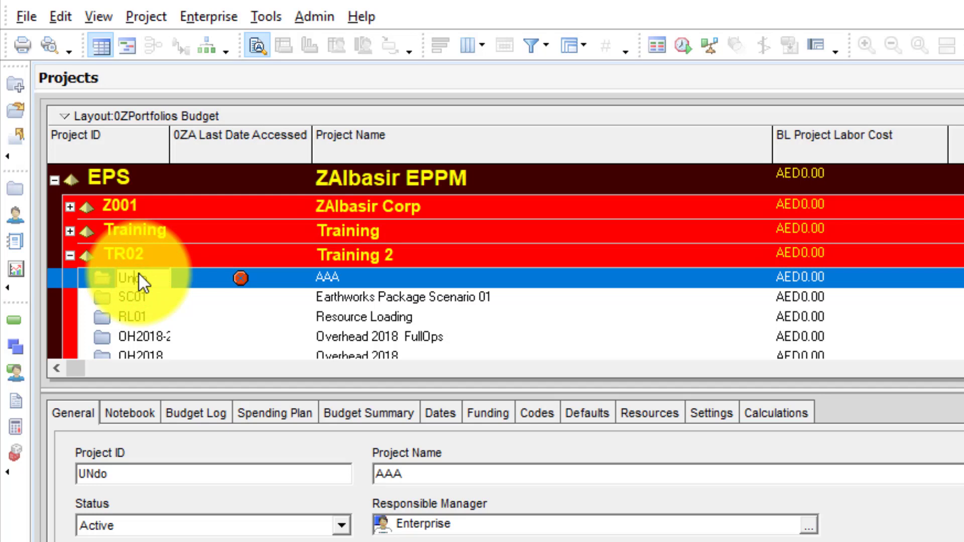
click(138, 272)
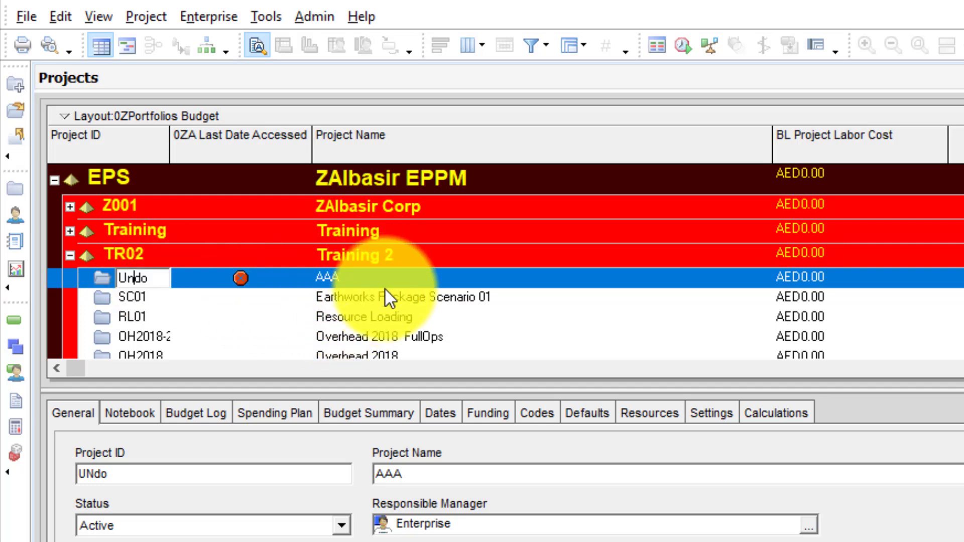
right_click(381, 272)
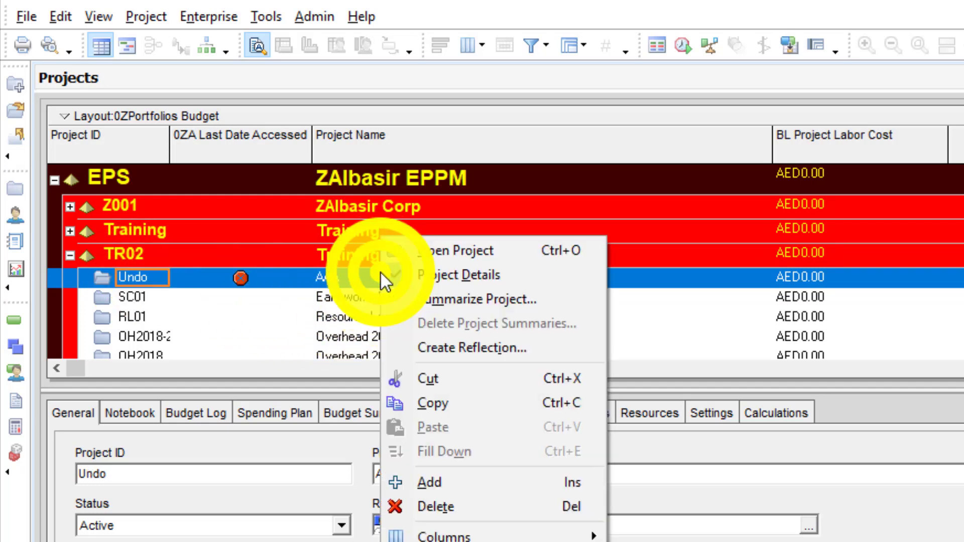
click(330, 273)
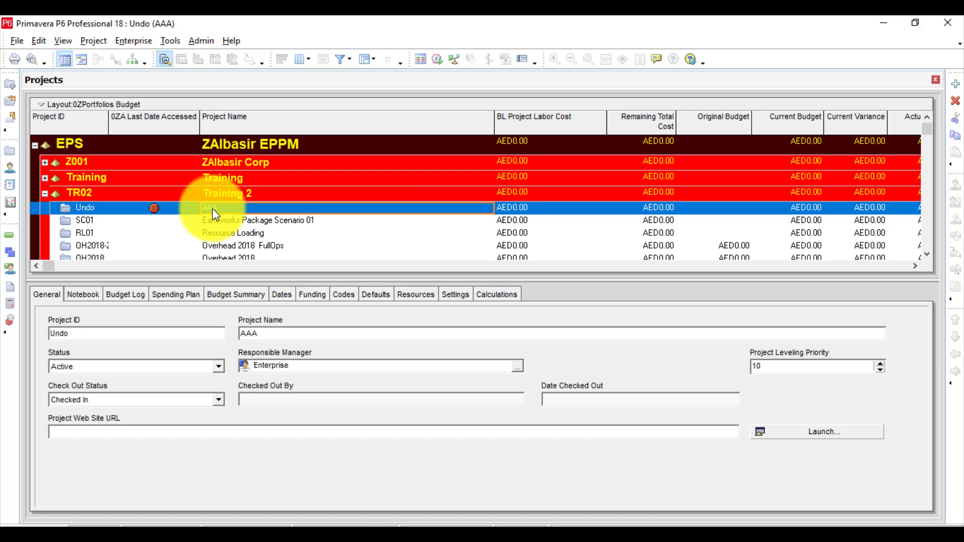
click(214, 209)
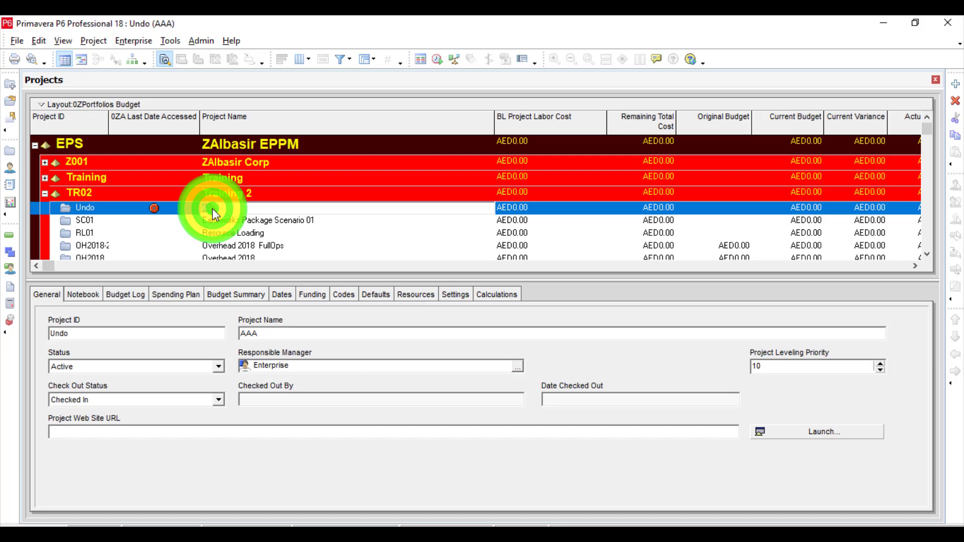
click(226, 204)
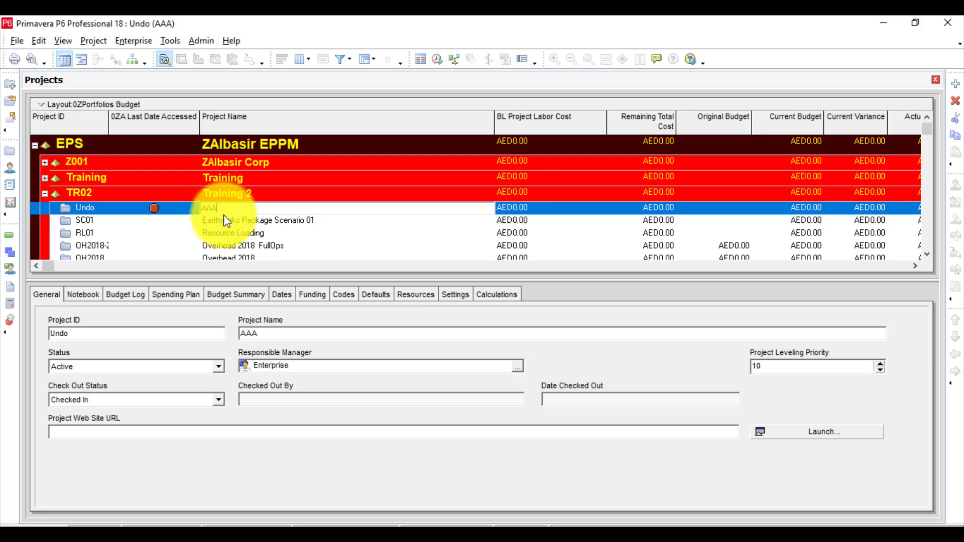
click(224, 215)
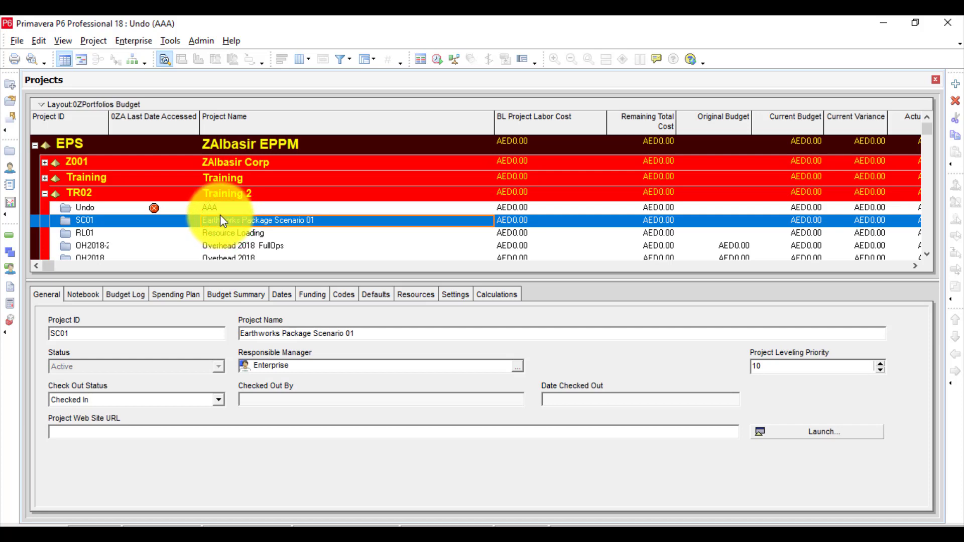
click(220, 209)
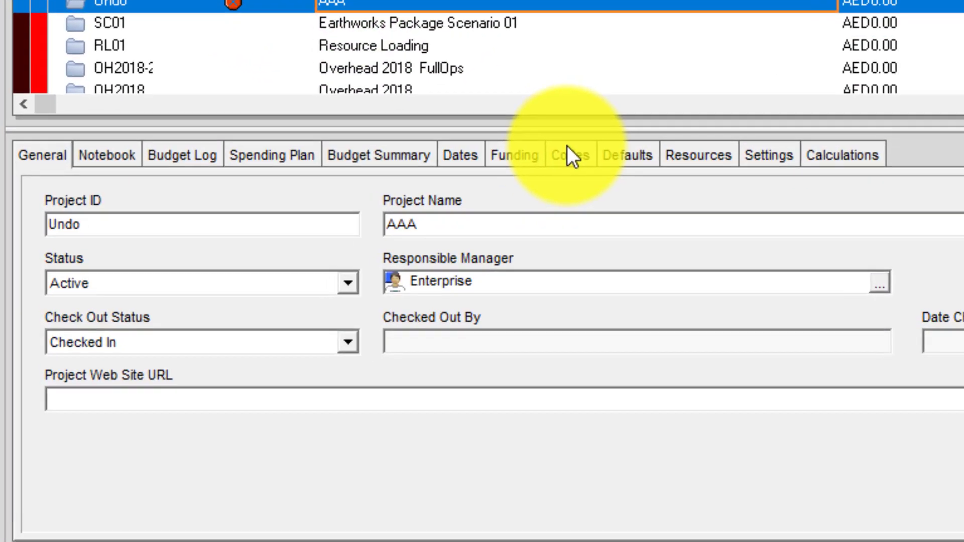
Create another new project under the Training 2 EPS with default settings.
click(383, 270)
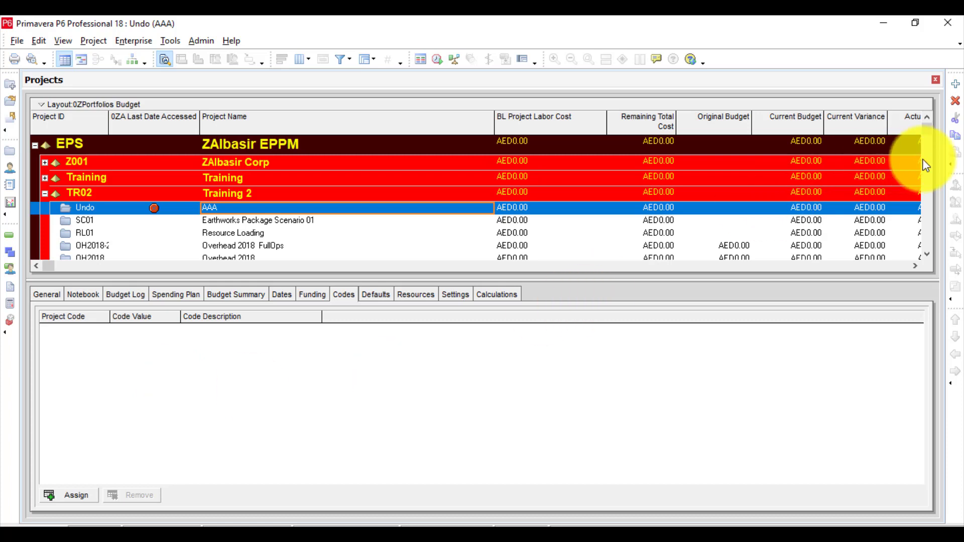
click(955, 86)
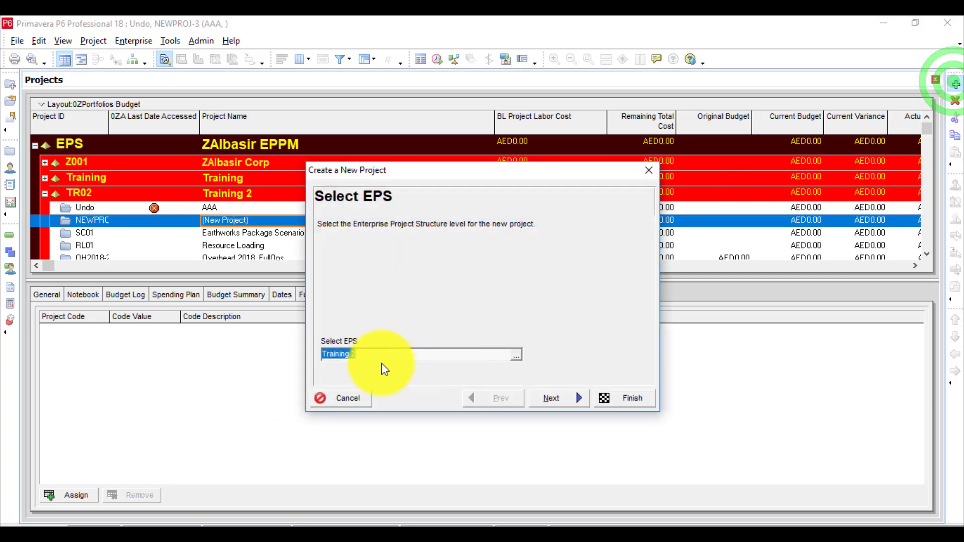
click(593, 400)
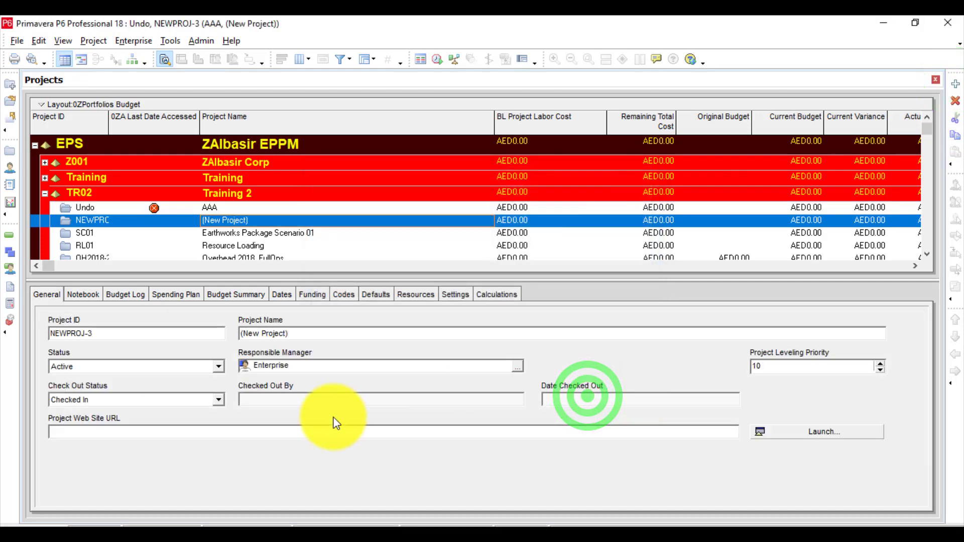
Assign the Category project code value (New)-1 to the new project, and remove that code assignment again.
click(345, 294)
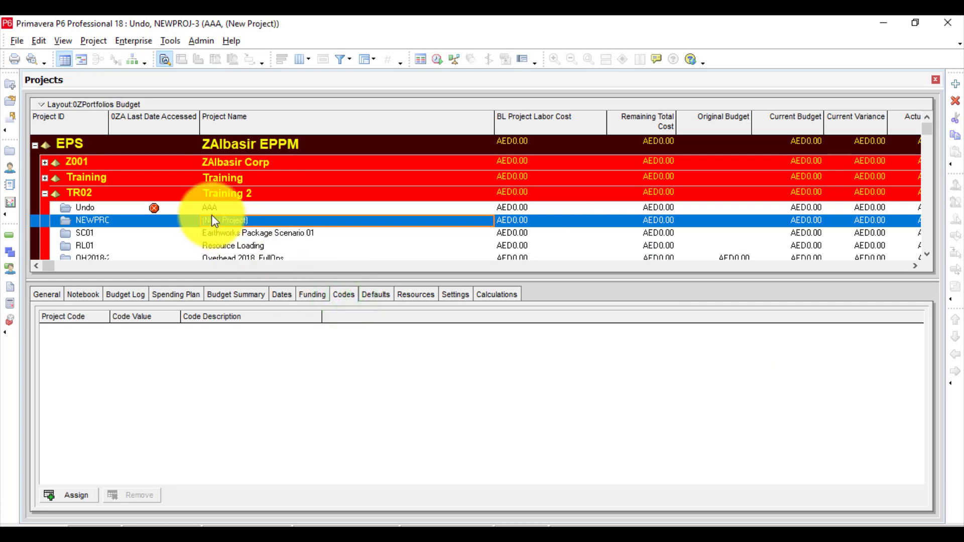
click(61, 495)
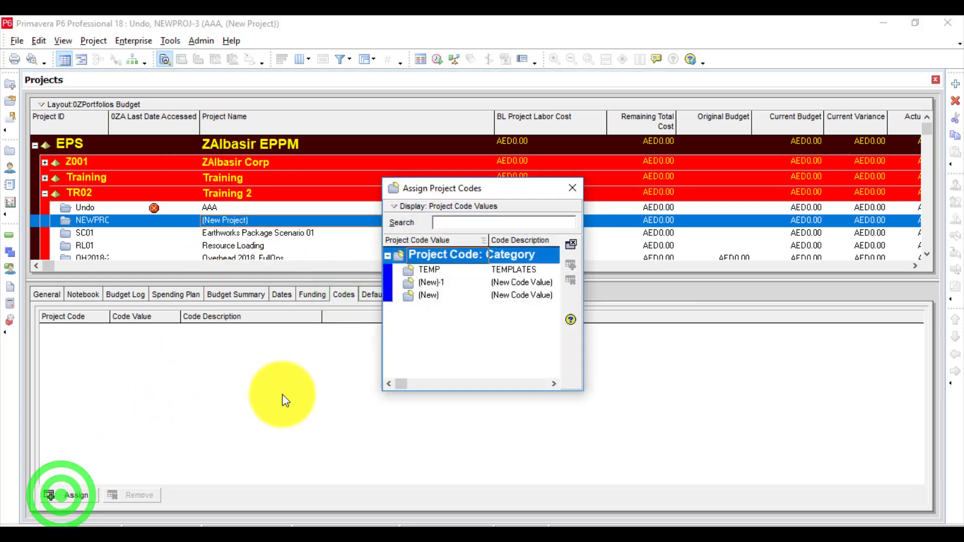
click(507, 284)
click(507, 283)
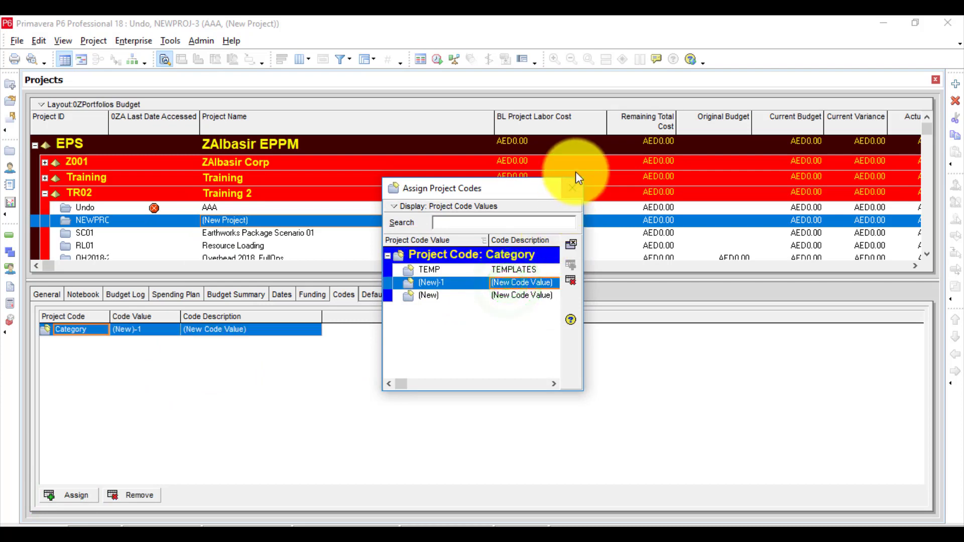
click(573, 188)
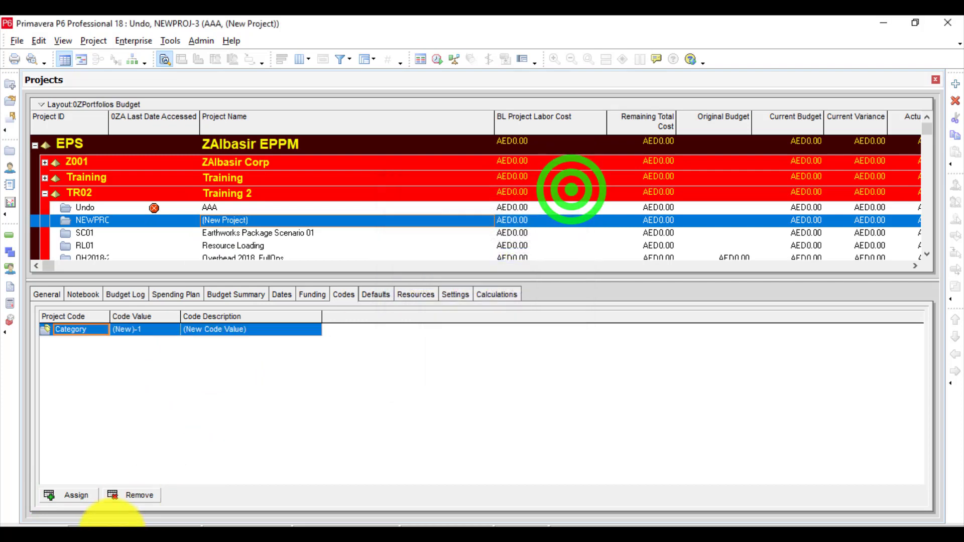
click(130, 494)
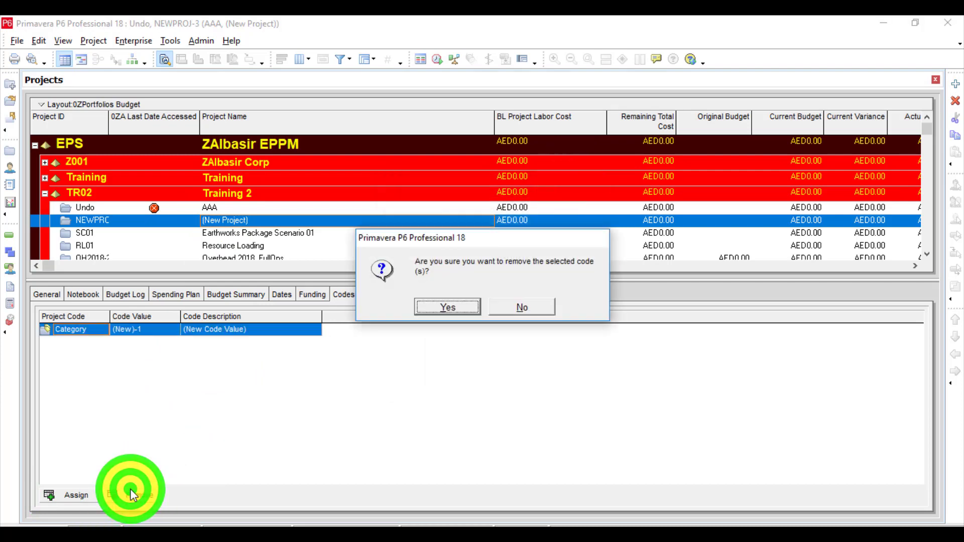
click(441, 306)
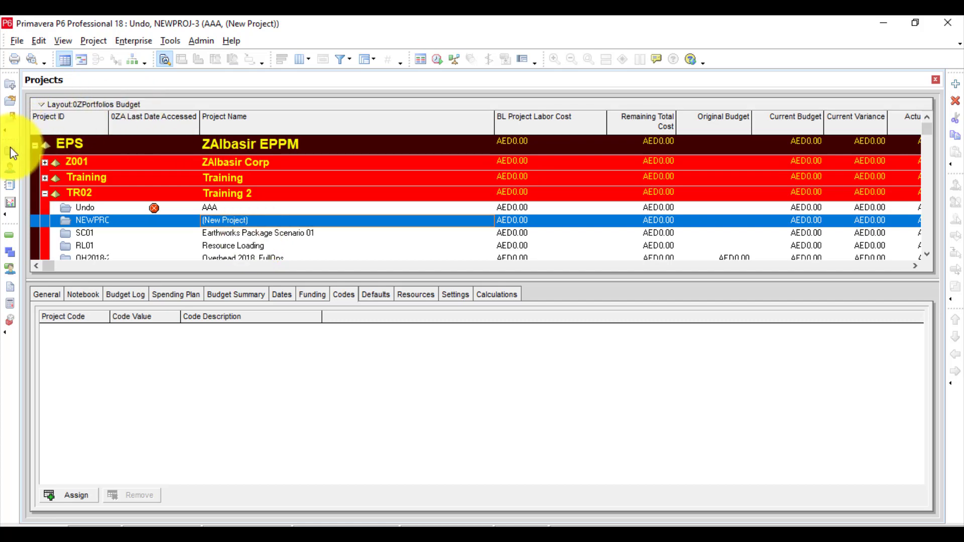
Add a new resource with default settings under resource R-3 and check whether the addition can be undone.
click(7, 166)
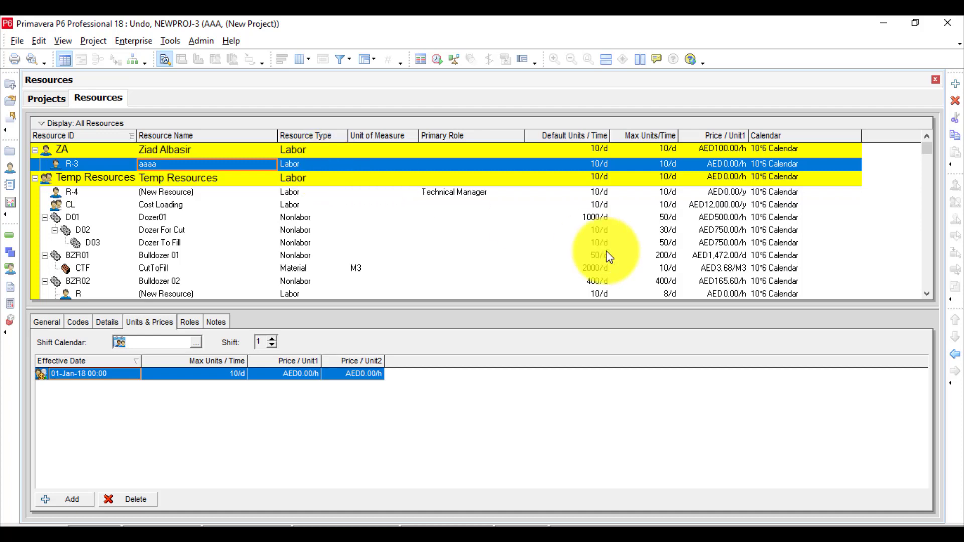
click(955, 86)
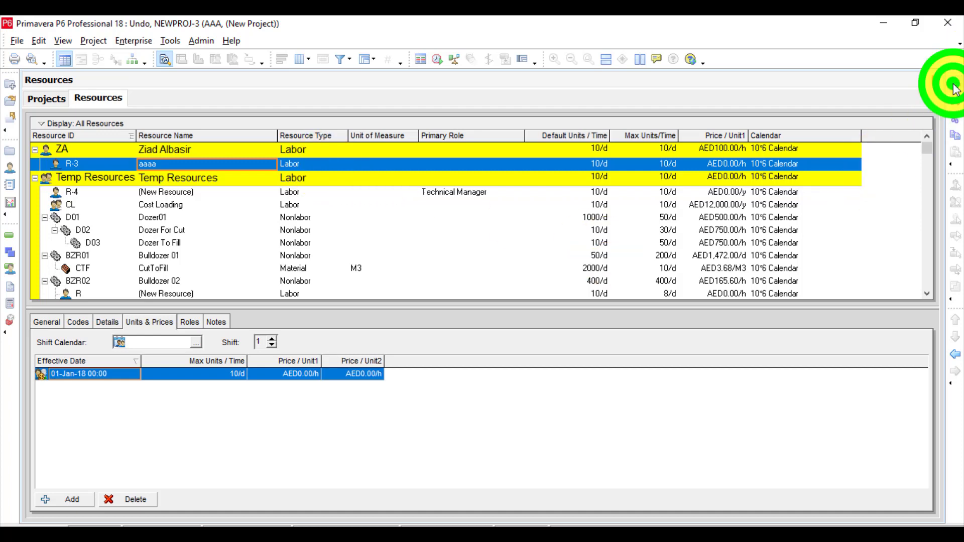
click(605, 407)
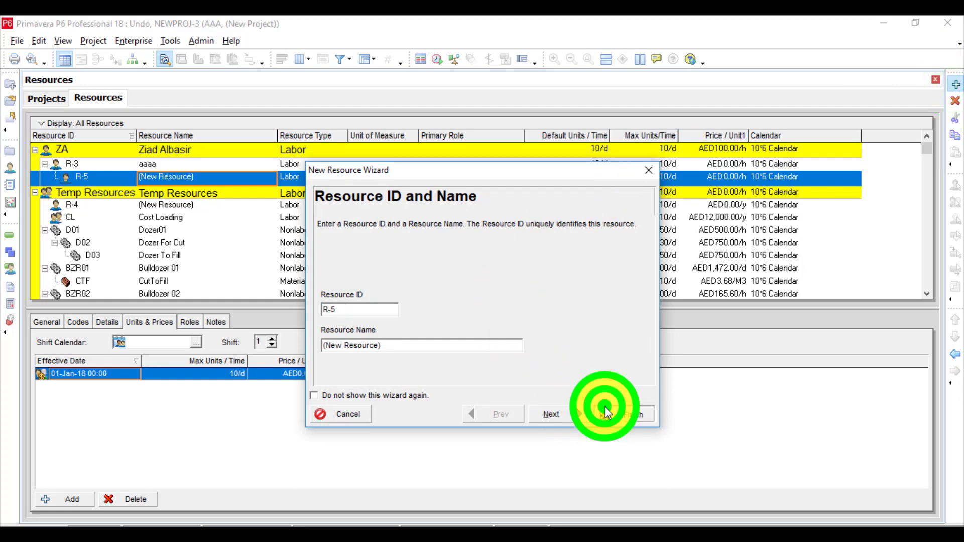
click(172, 180)
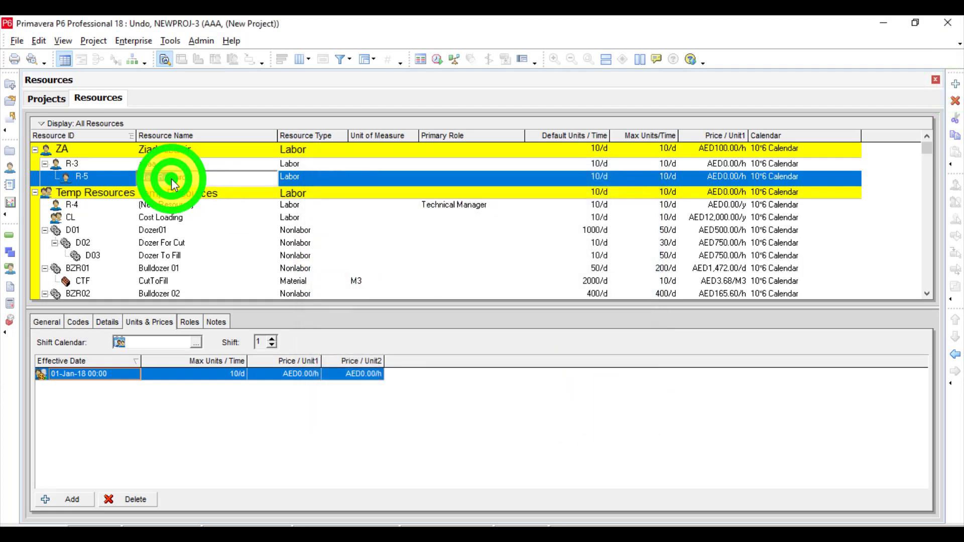
click(312, 177)
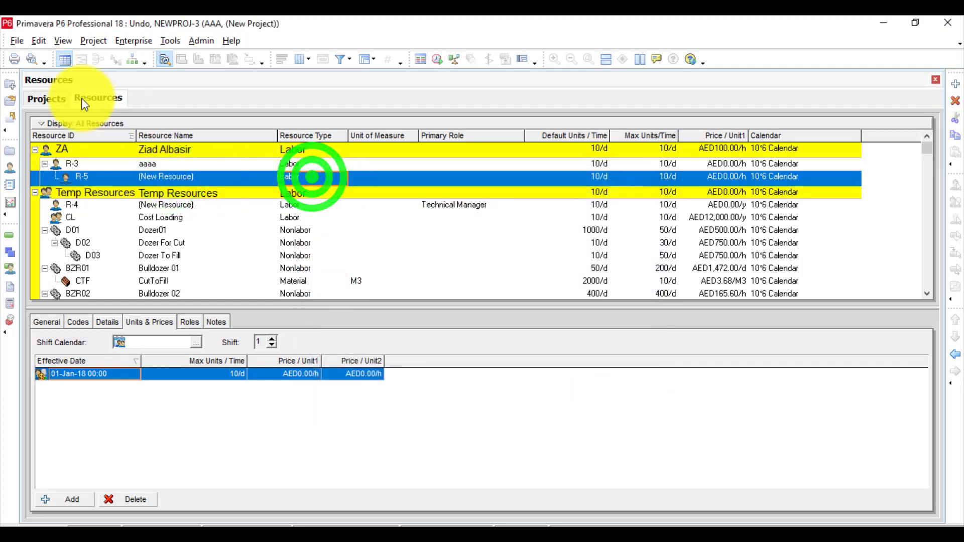
click(36, 43)
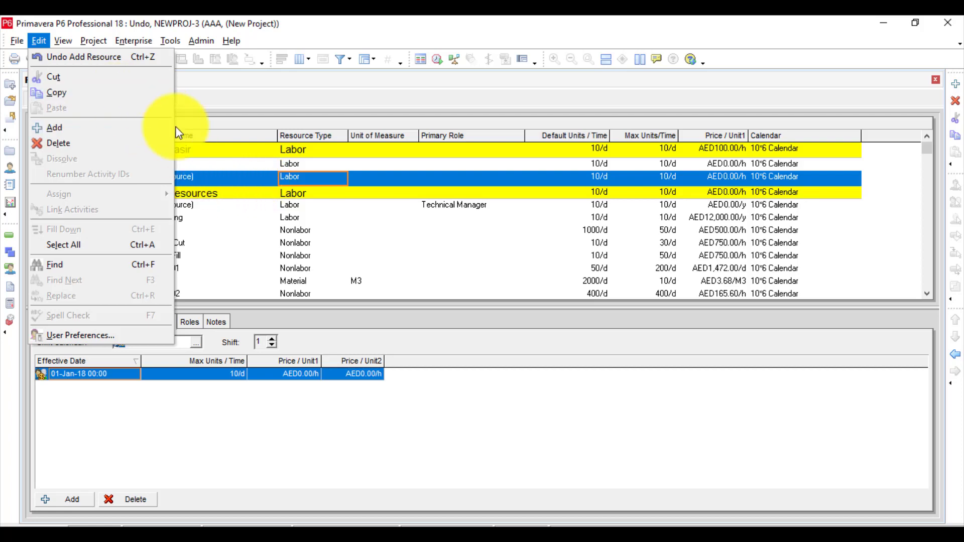
click(292, 174)
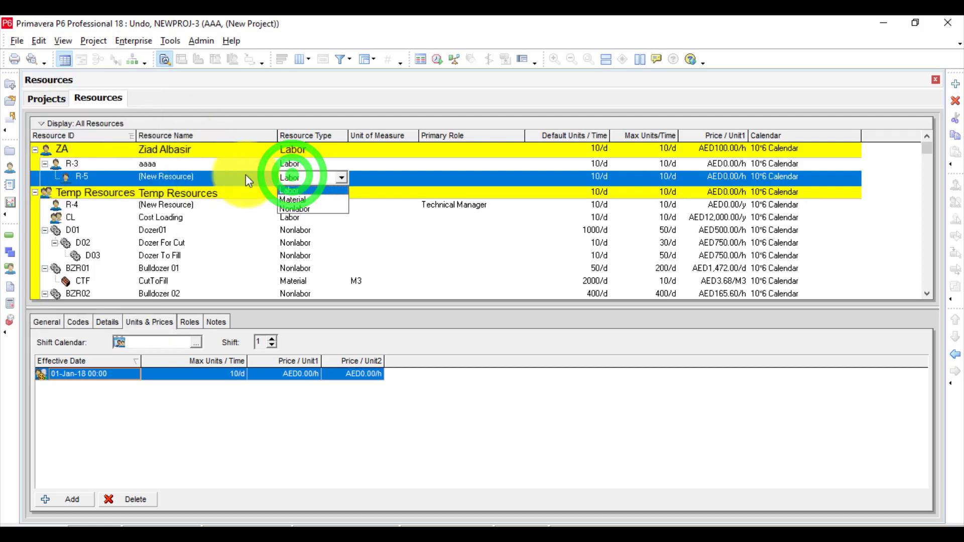
Delete the new resource under R-3 and check whether the deletion can be undone.
click(218, 175)
right_click(219, 175)
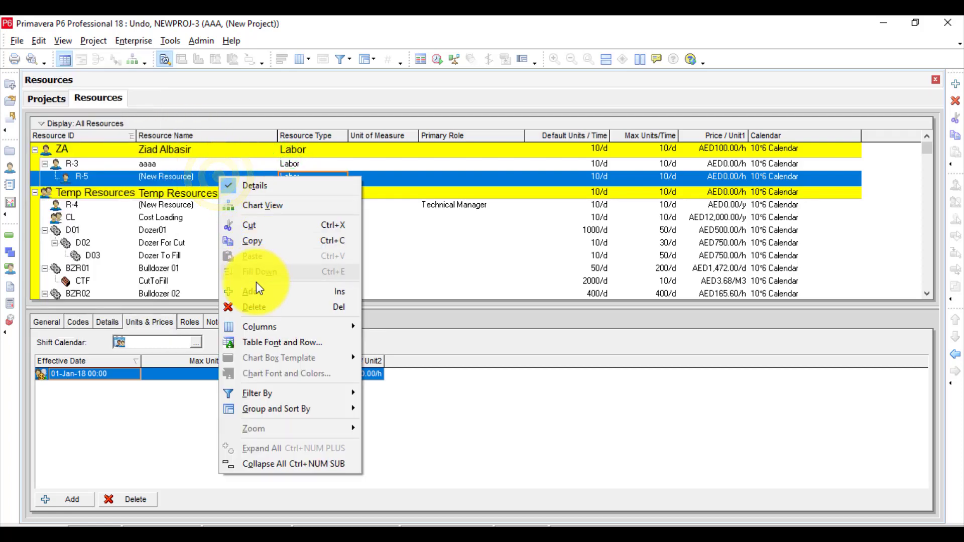
click(254, 308)
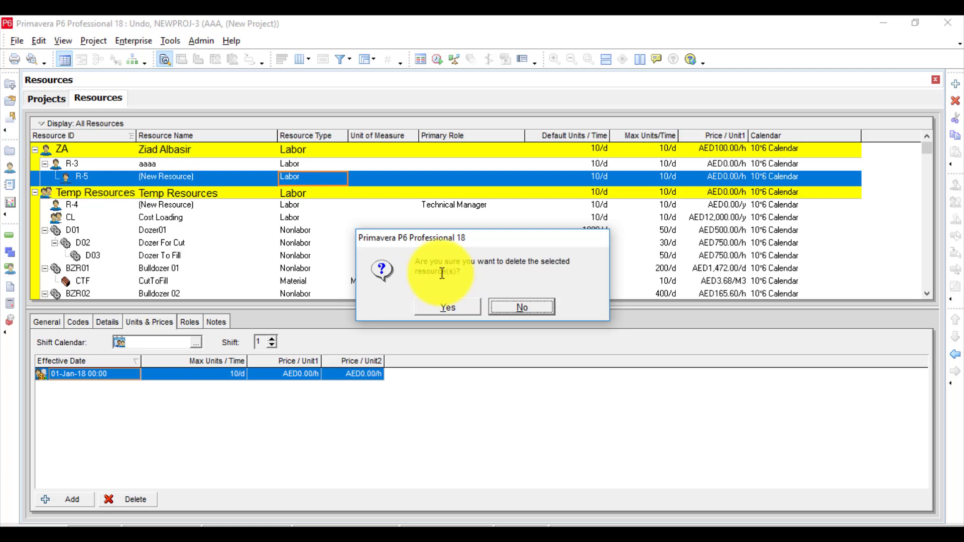
click(439, 313)
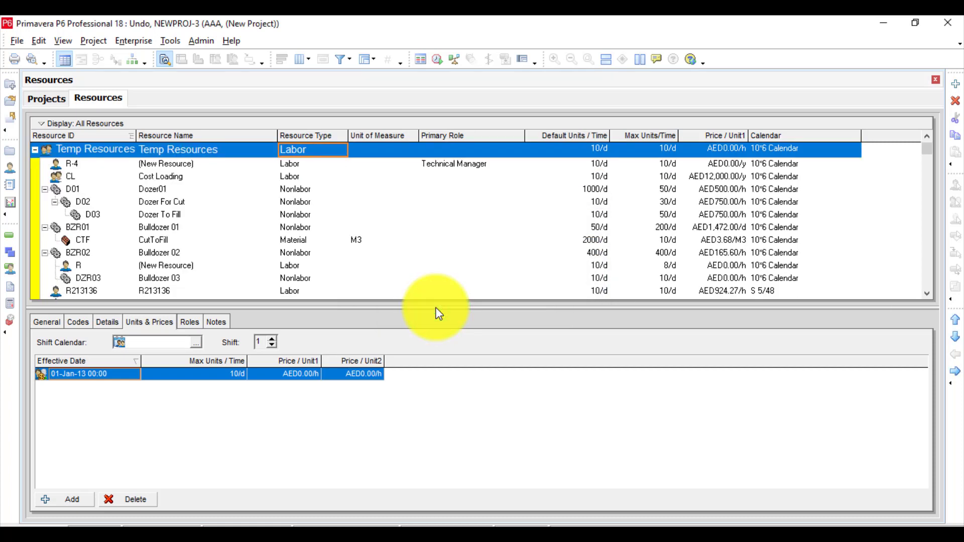
click(929, 133)
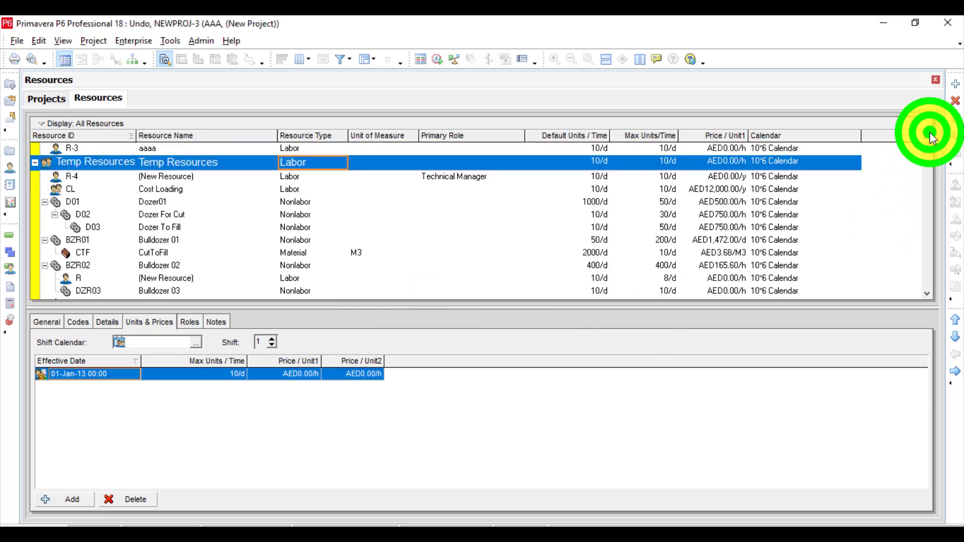
click(930, 131)
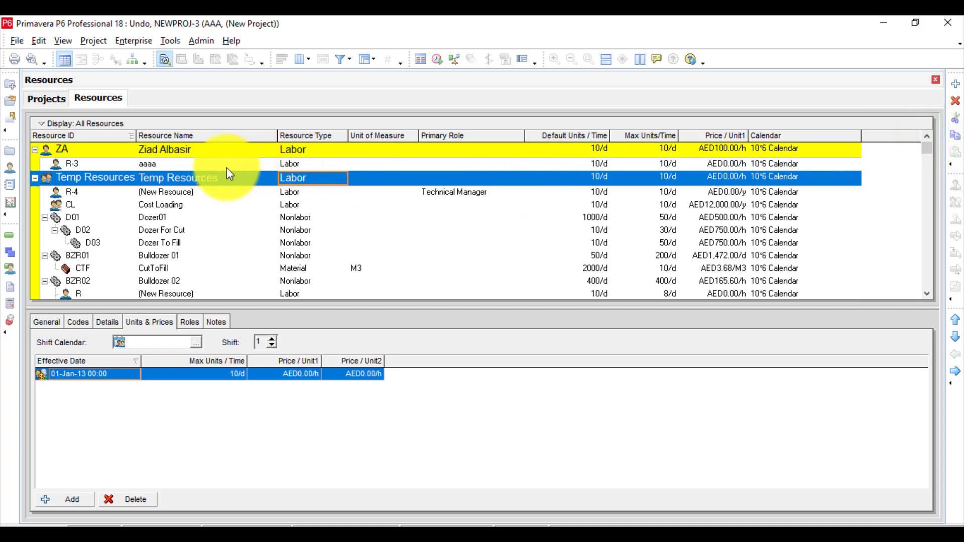
click(212, 166)
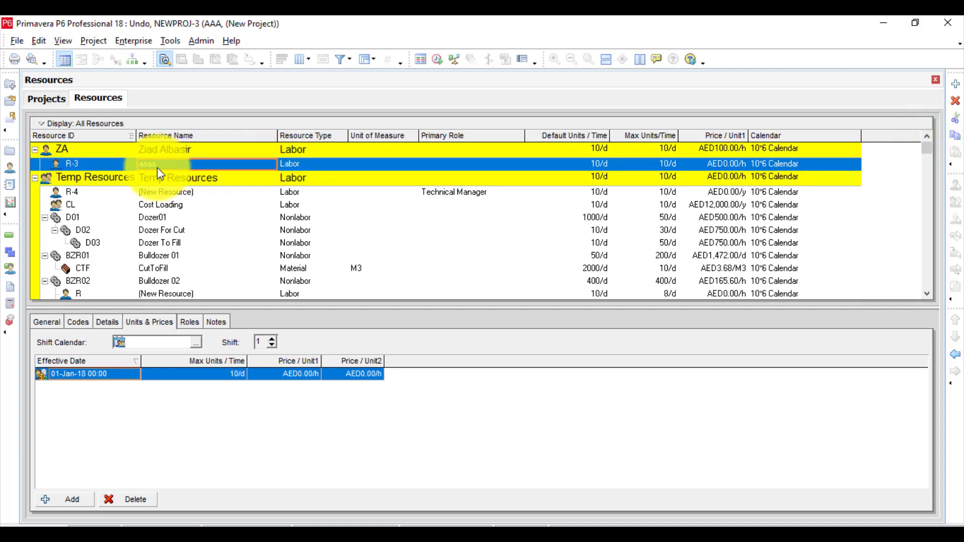
click(41, 38)
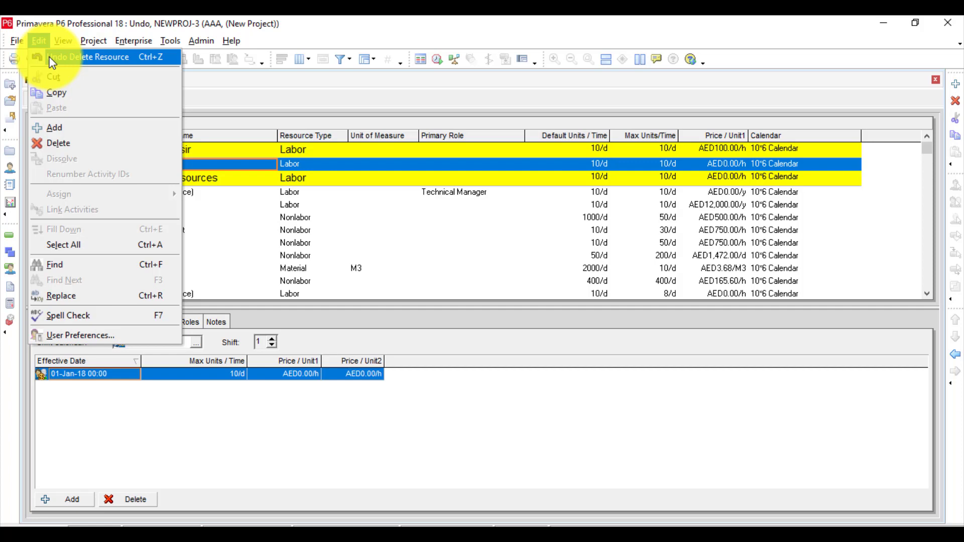
Open and close the enterprise User Defined Fields, and check whether the resource deletion can still be undone.
click(169, 41)
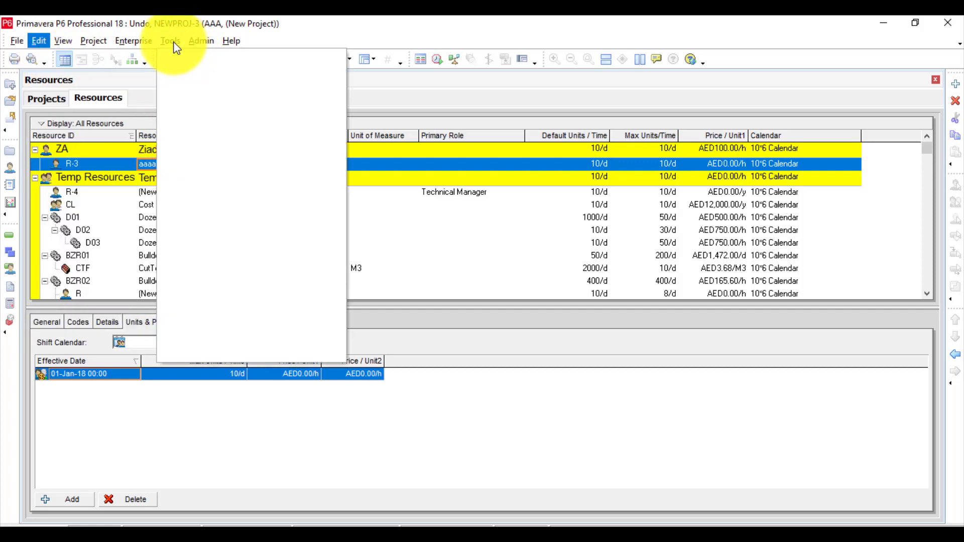
mouse_move(147, 42)
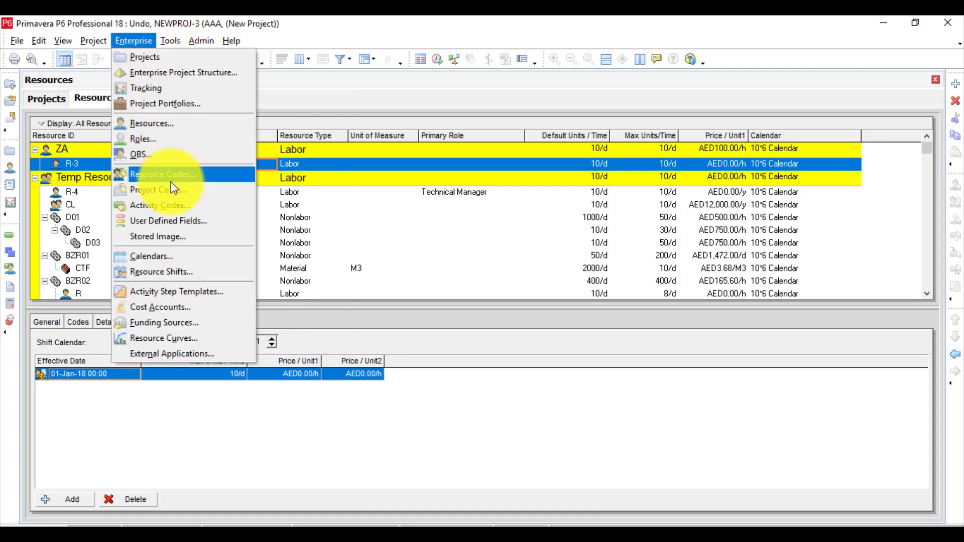
click(168, 221)
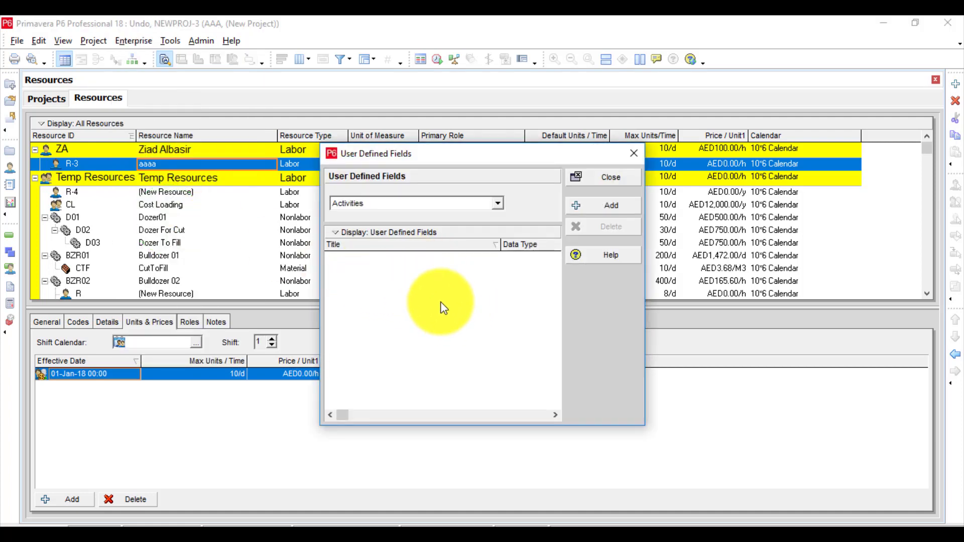
click(584, 182)
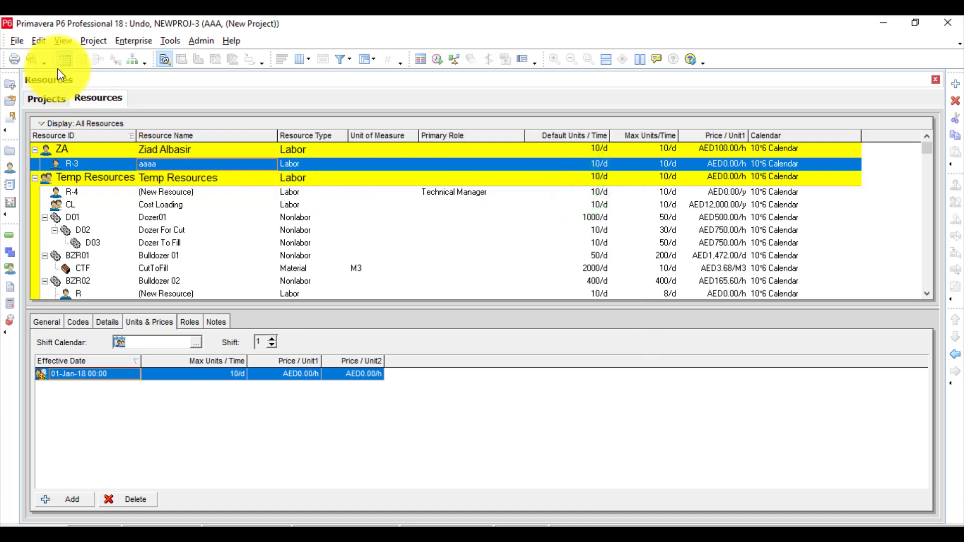
click(40, 42)
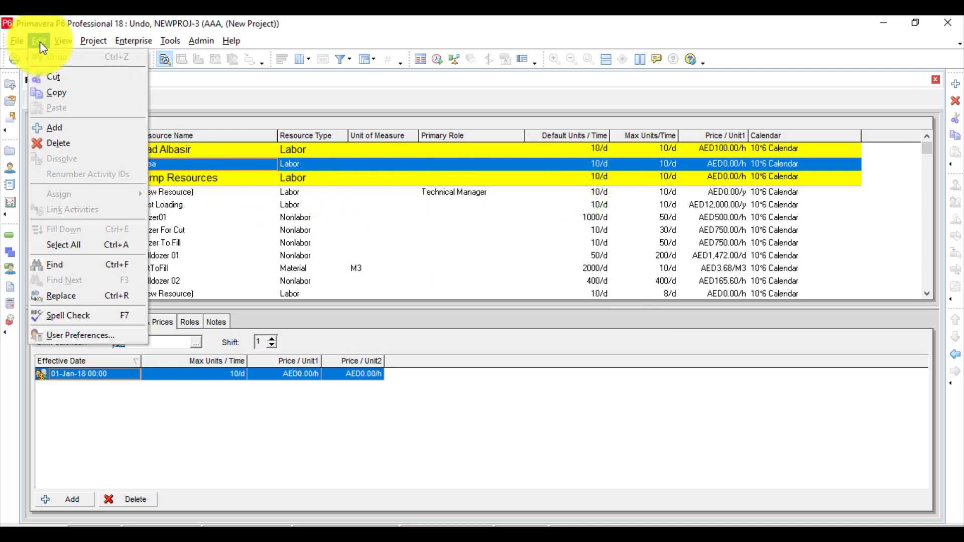
Open and close User Defined Fields two more times and recheck whether Undo is available for the resources.
mouse_move(134, 41)
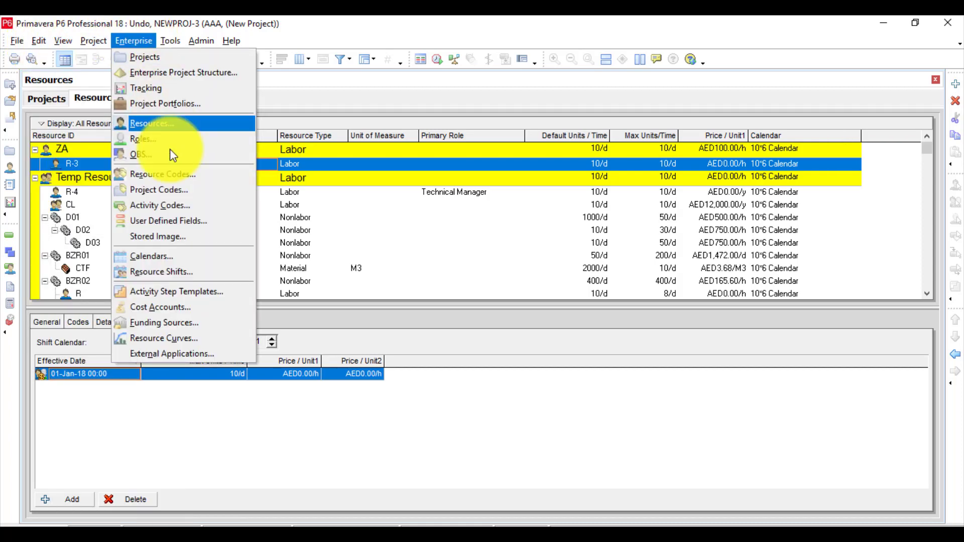
click(167, 221)
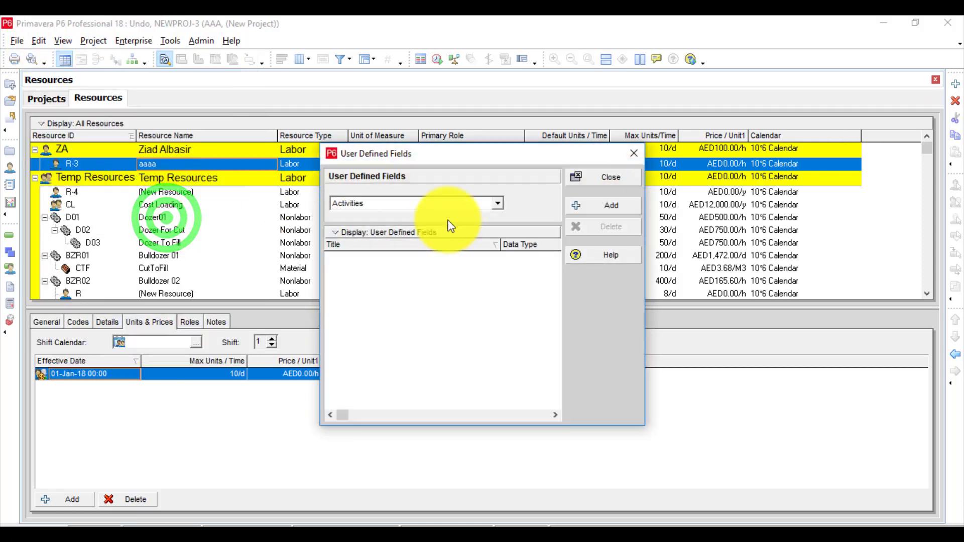
click(602, 173)
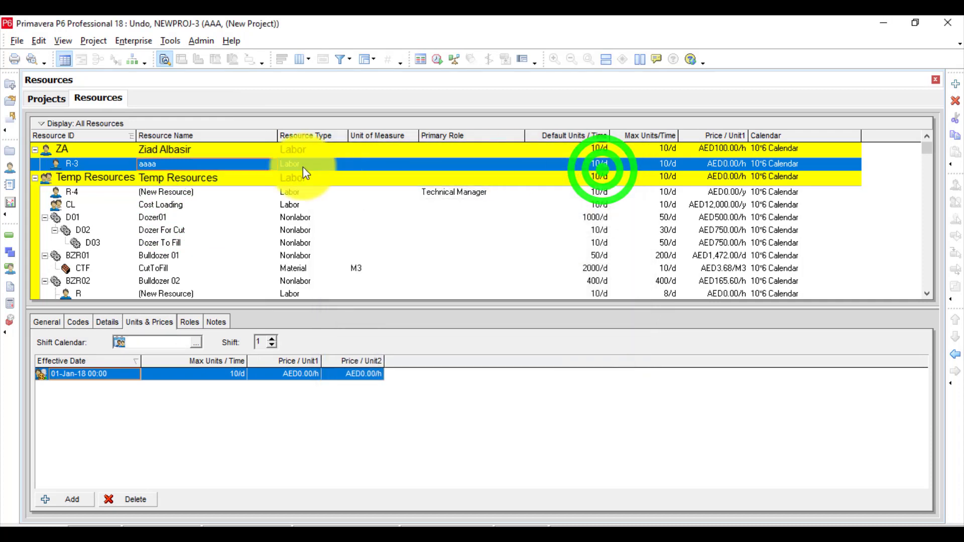
click(115, 30)
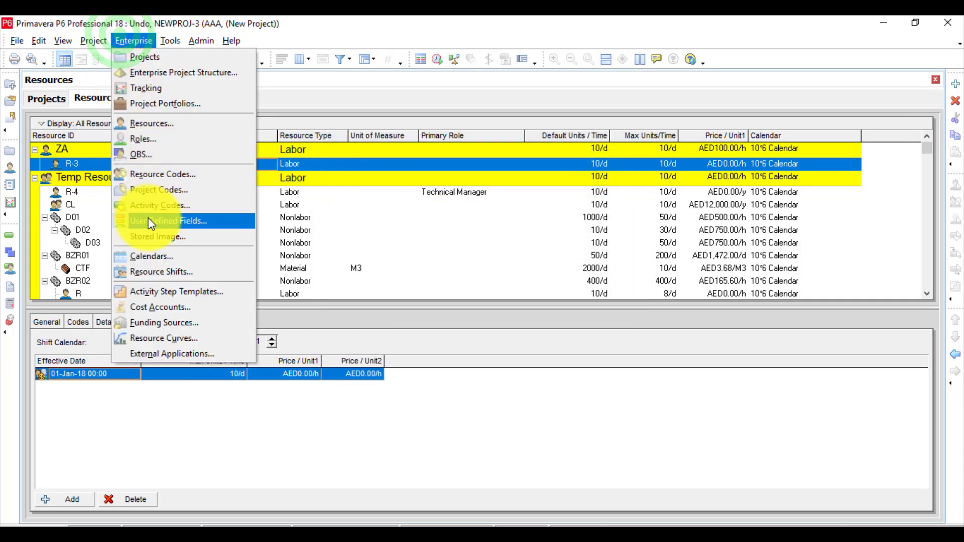
click(149, 221)
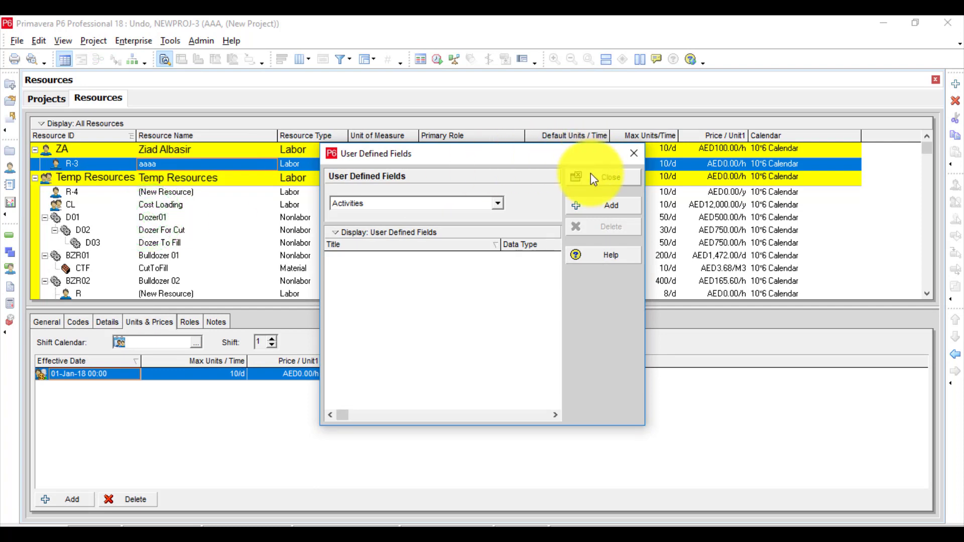
click(591, 174)
click(38, 41)
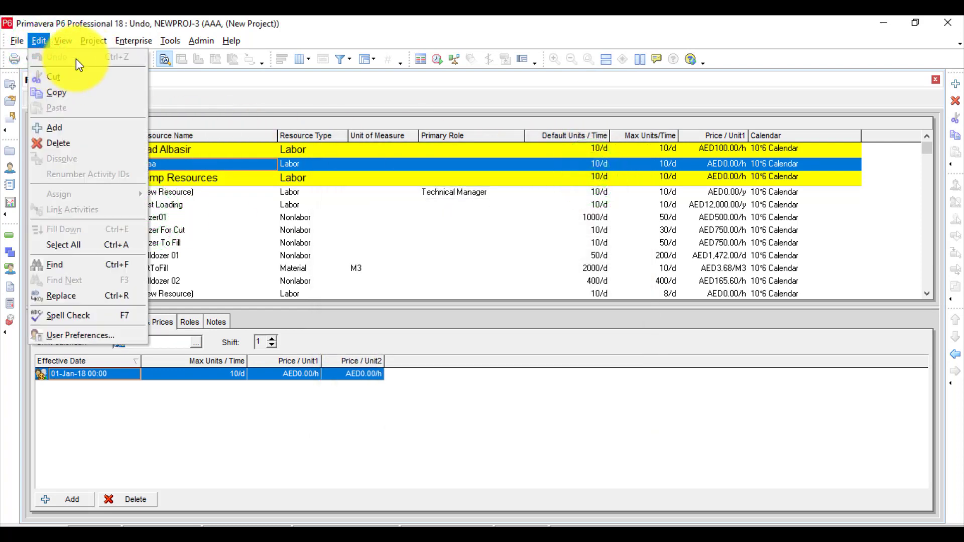
right_click(218, 149)
click(172, 164)
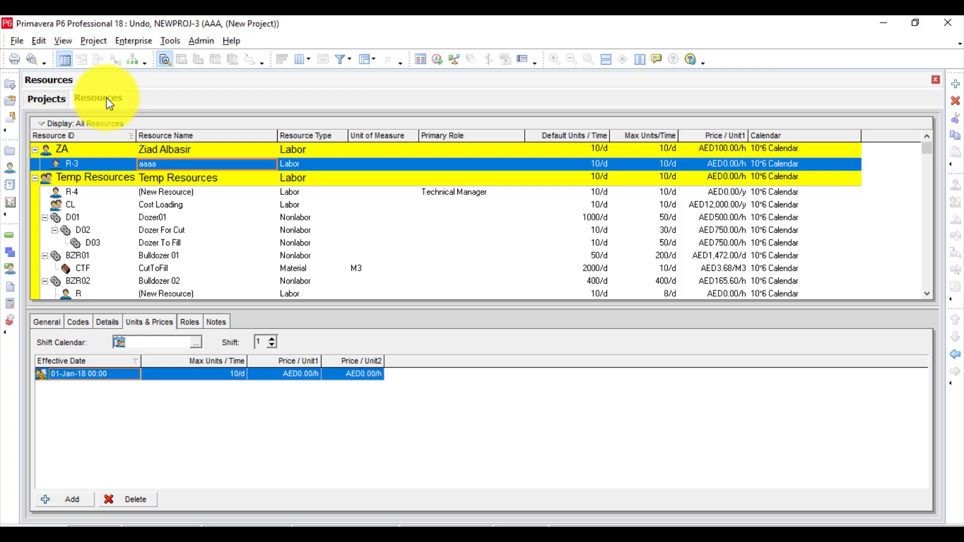
Create and save a new report on the Activity Code Assignments subject area, and check whether its creation can be undone.
click(12, 184)
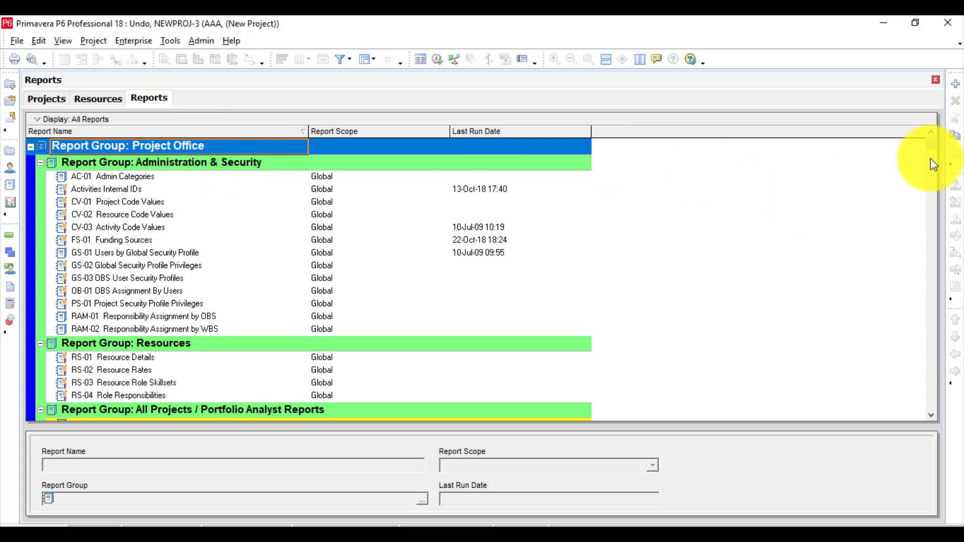
click(957, 83)
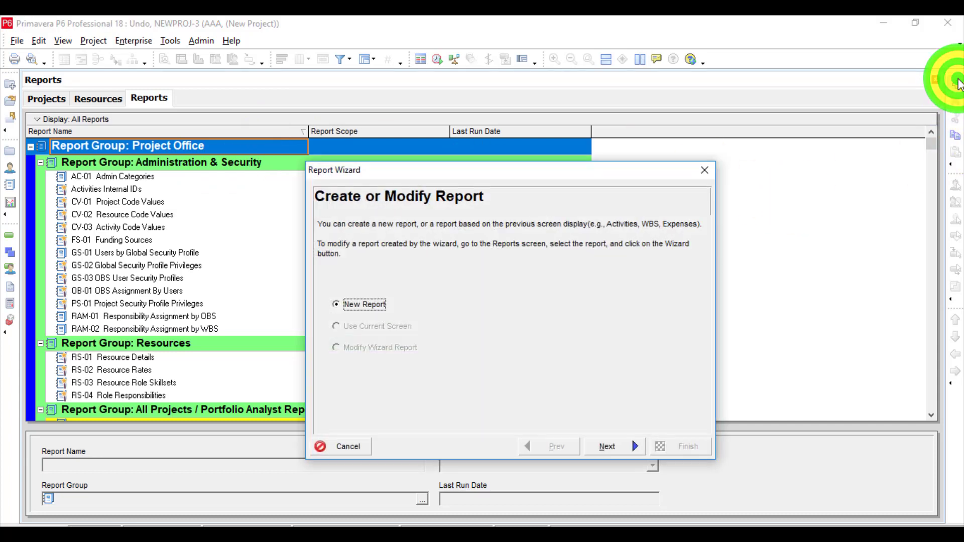
click(622, 445)
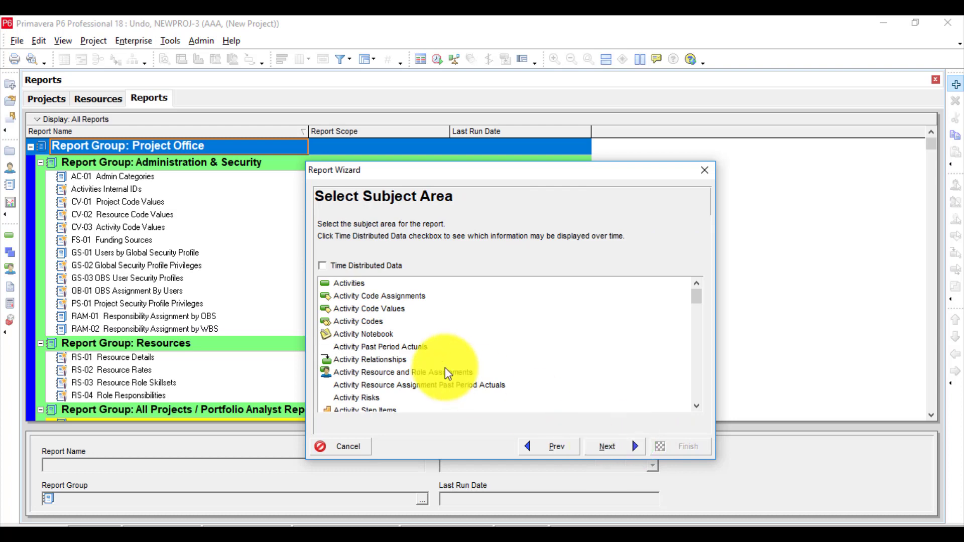
click(364, 295)
click(608, 446)
click(609, 447)
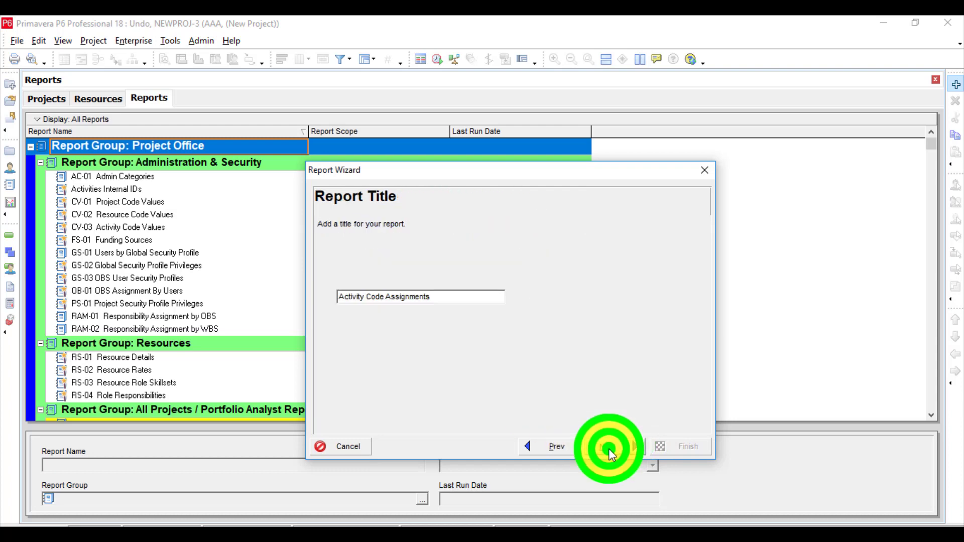
click(609, 447)
click(609, 447)
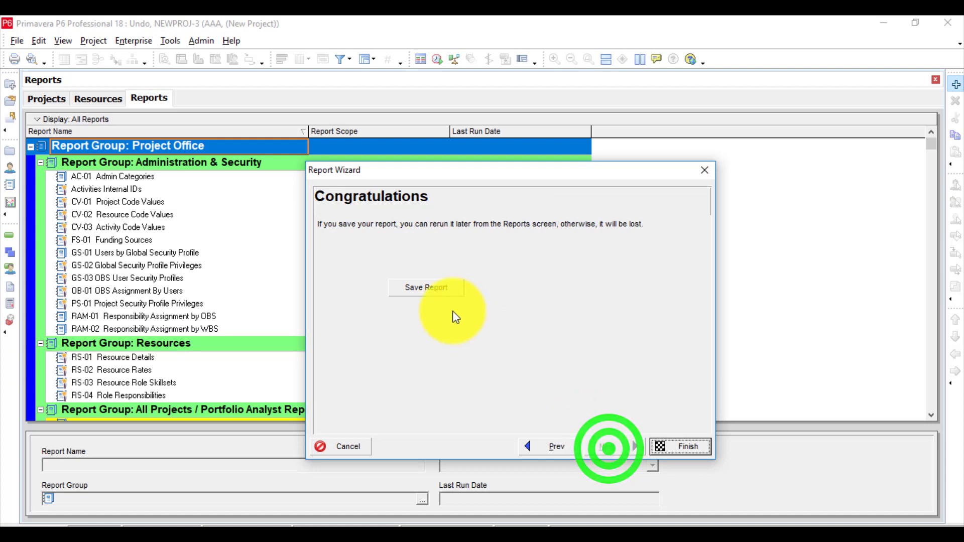
click(442, 294)
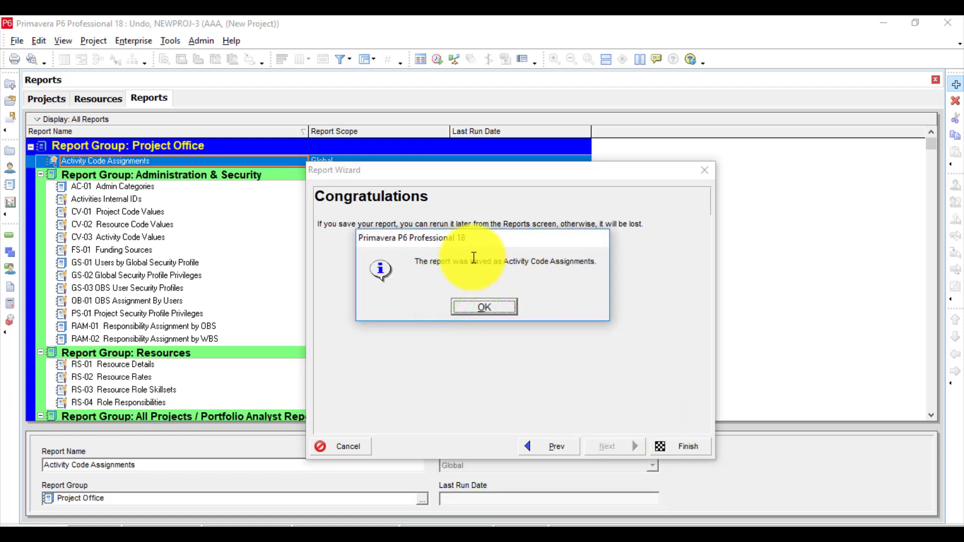
click(477, 301)
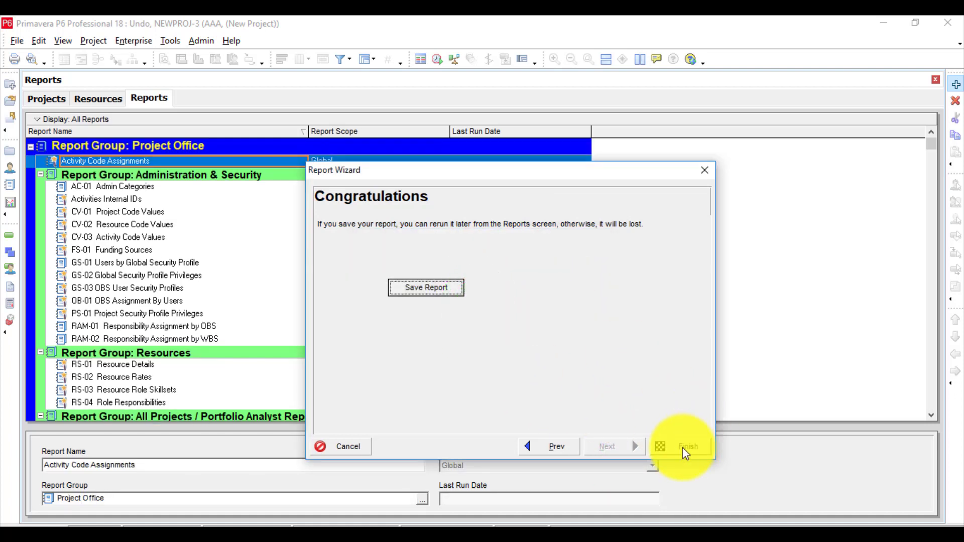
click(683, 446)
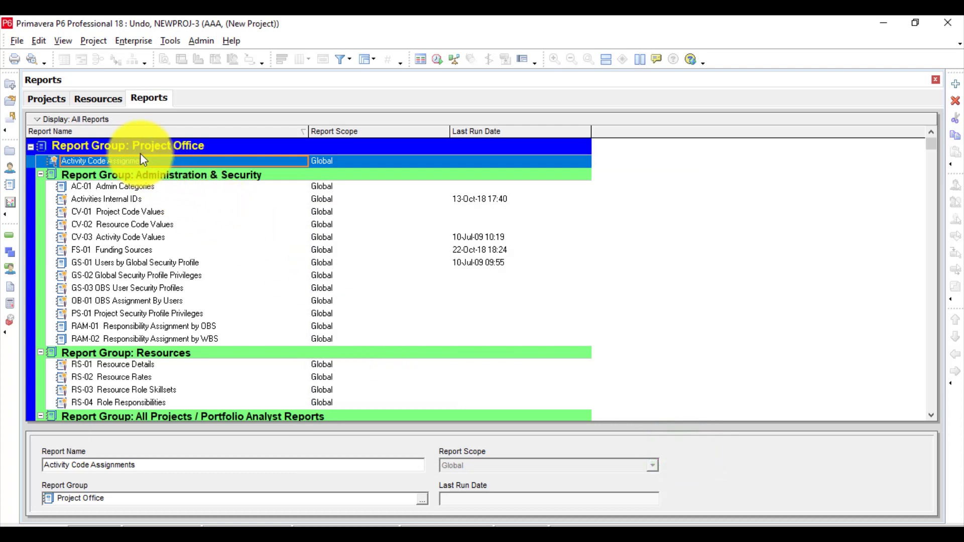
click(33, 39)
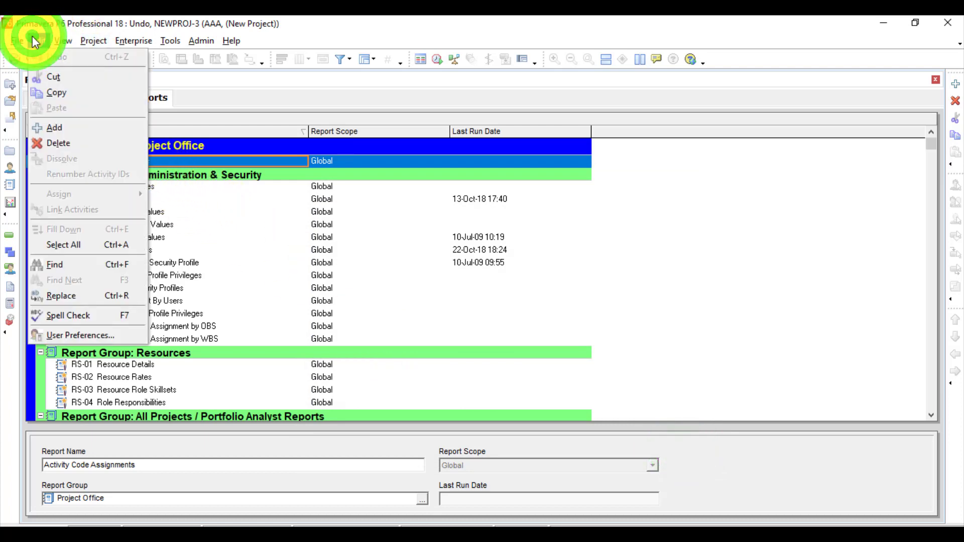
Rename the Activity Code Assignments report to aaaa and check whether the renaming can be undone.
click(175, 161)
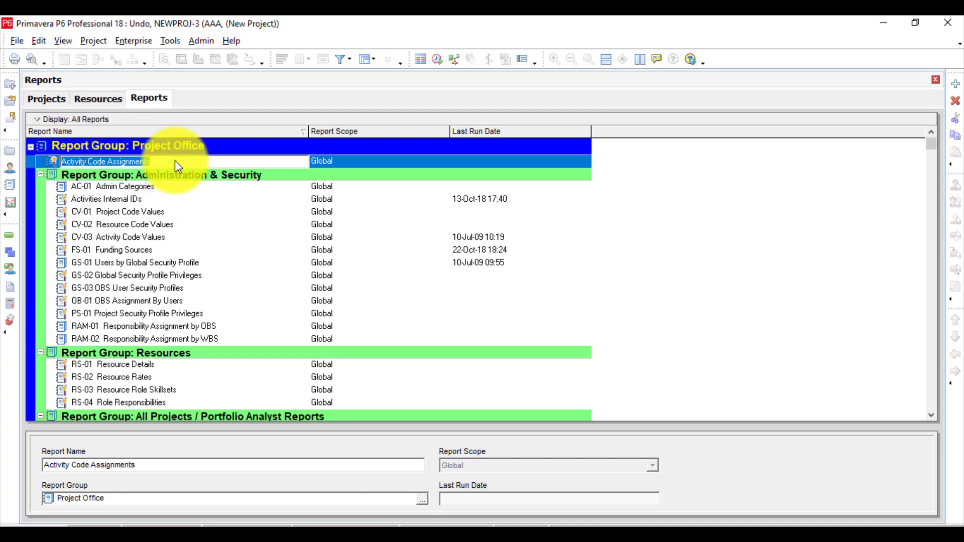
text(aaaa)
key(Return)
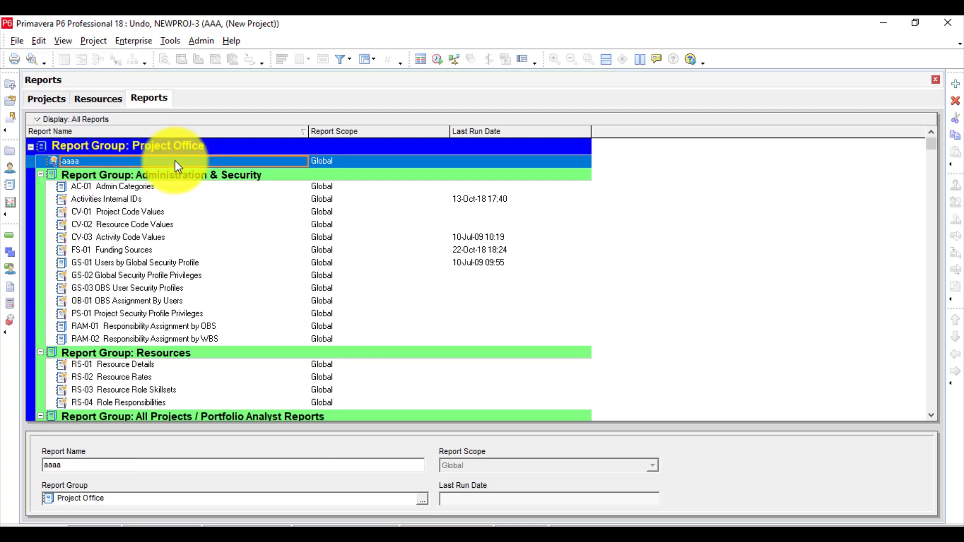
click(40, 40)
mouse_move(63, 40)
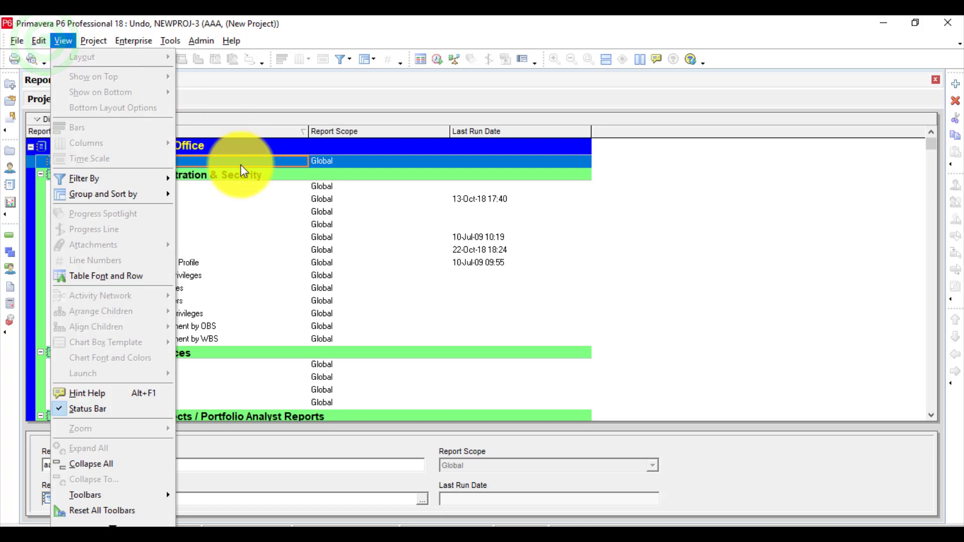
Delete the report aaaa from the Project Office group and check whether the deletion can be undone.
right_click(240, 165)
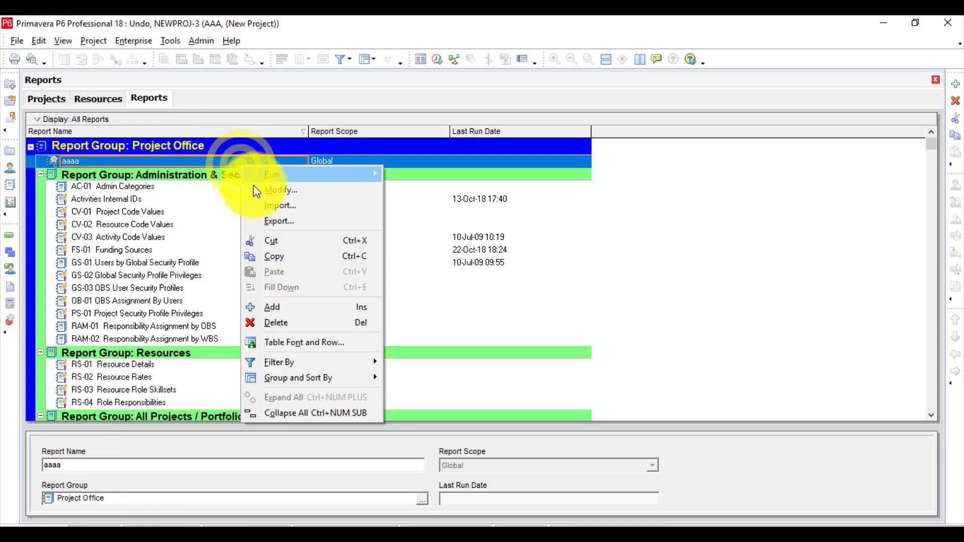
click(268, 323)
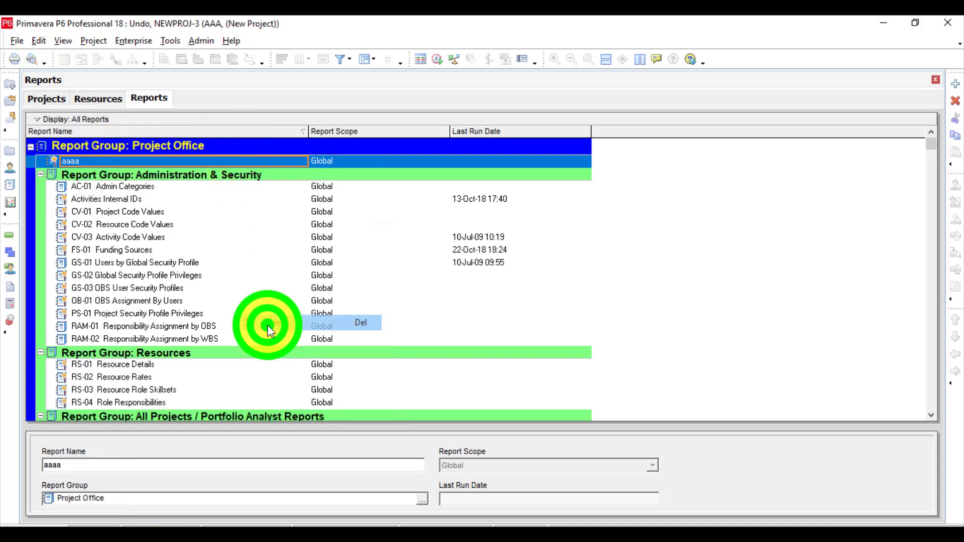
click(438, 306)
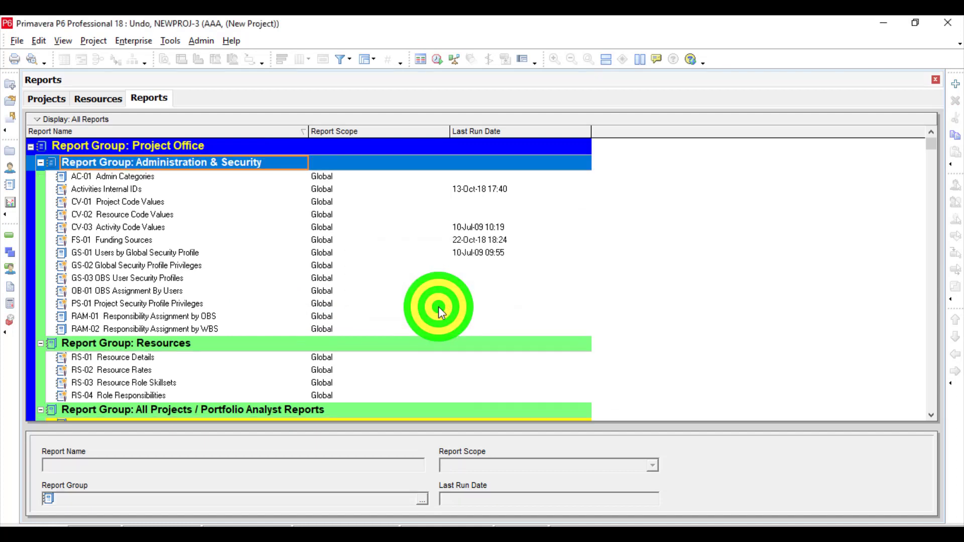
click(38, 40)
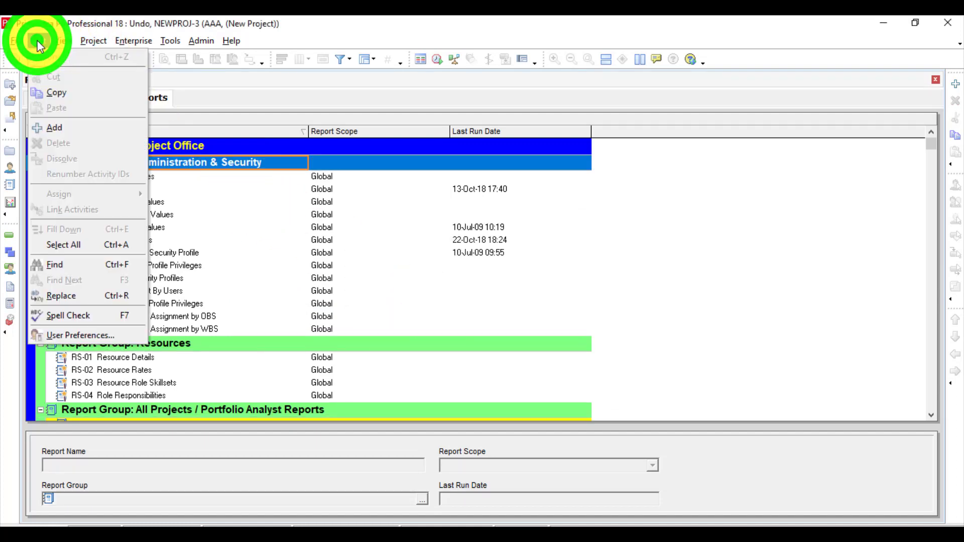
click(243, 237)
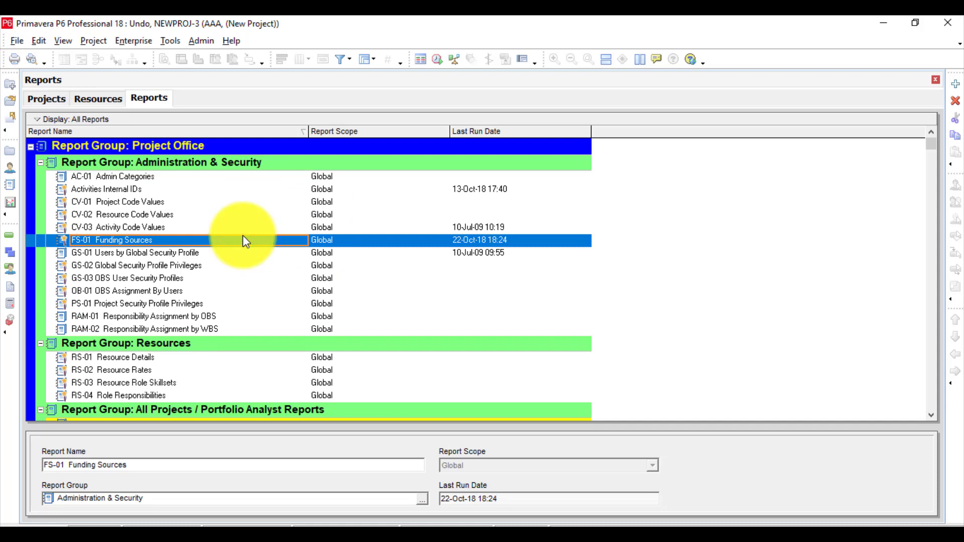
click(99, 270)
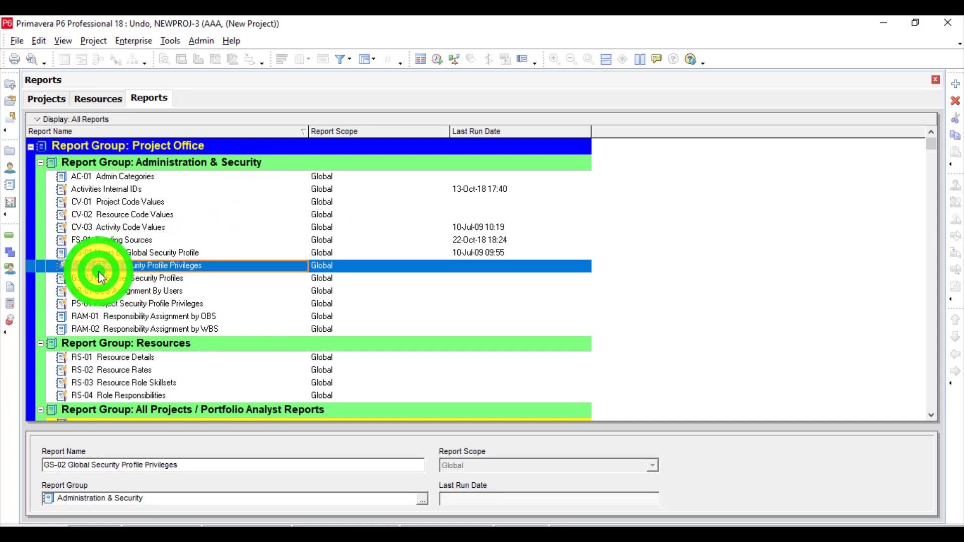
right_click(99, 273)
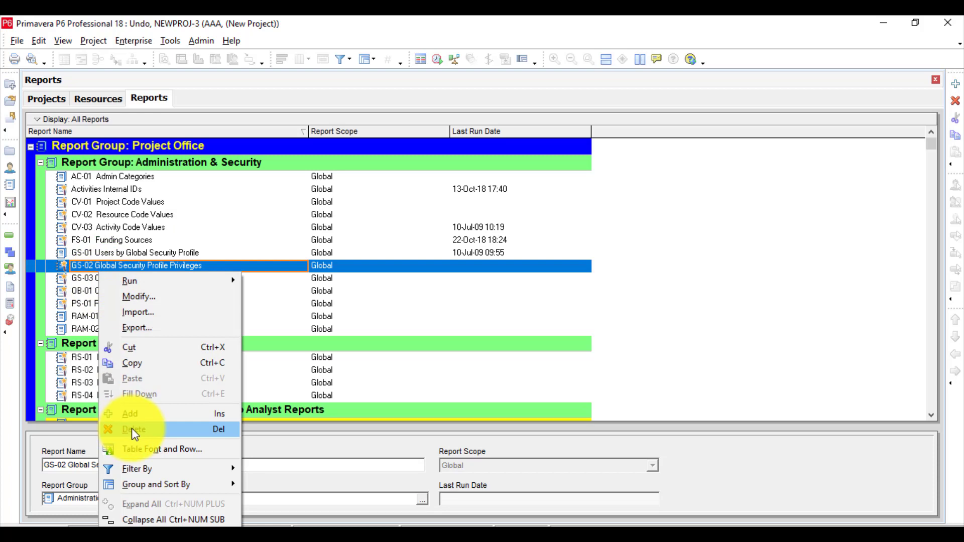
click(366, 301)
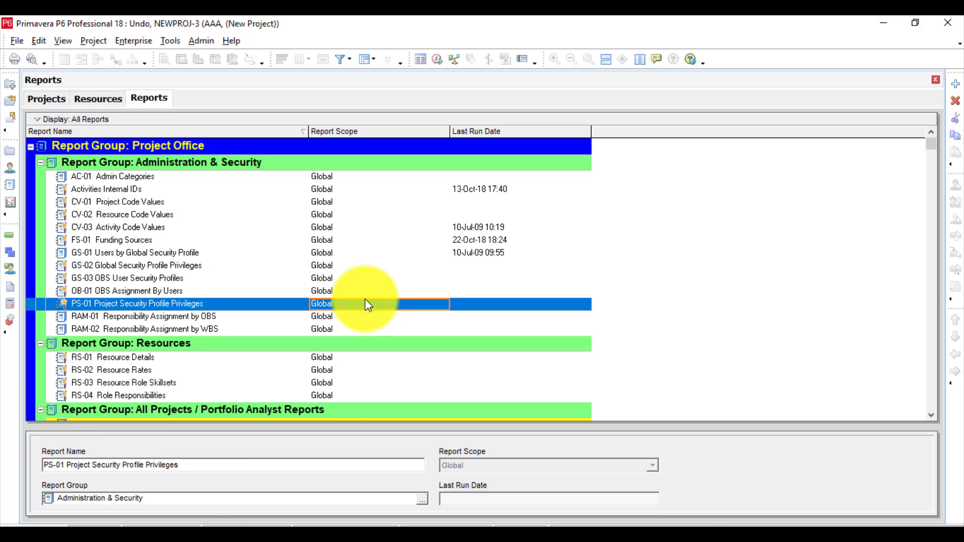
click(181, 255)
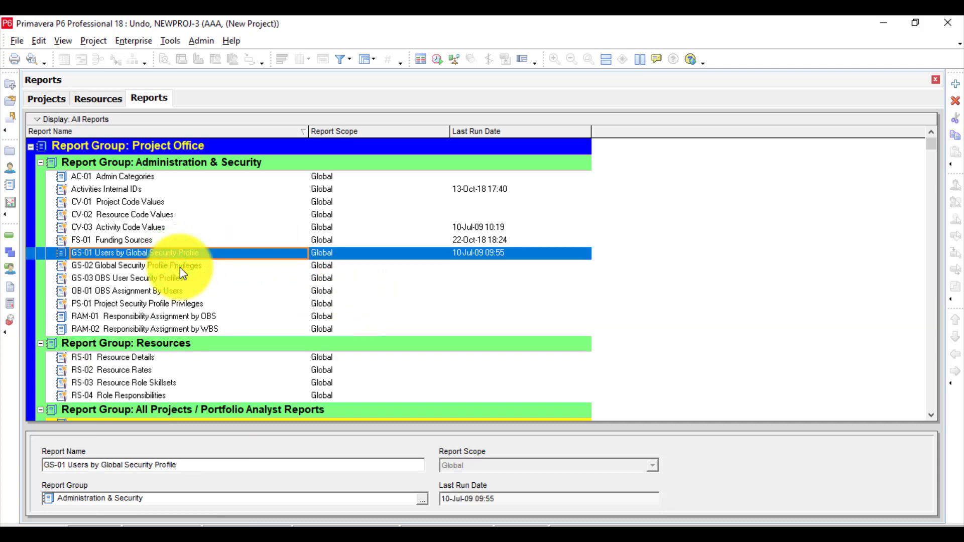
click(180, 267)
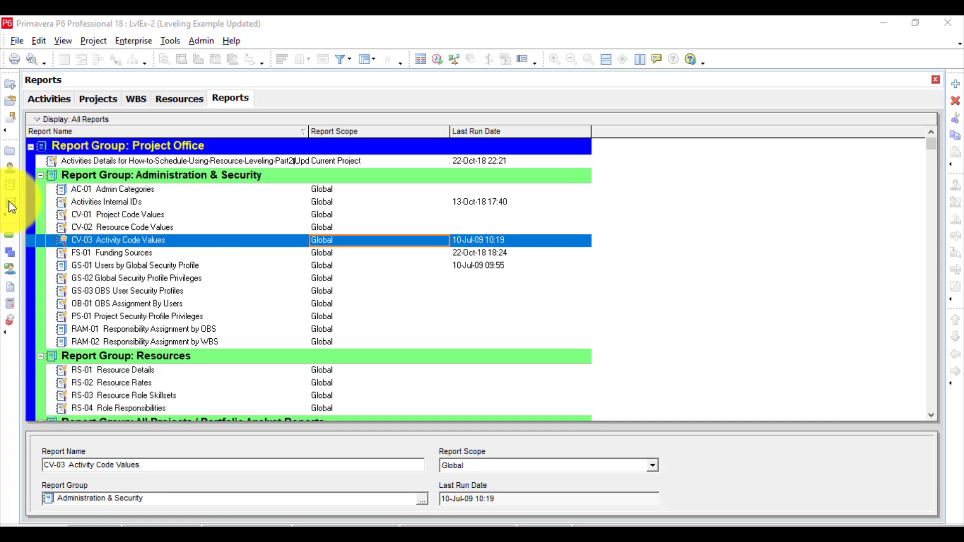
Open the Tracking view and display the resource analysis of the ARAMCO Site Development Project.
click(10, 201)
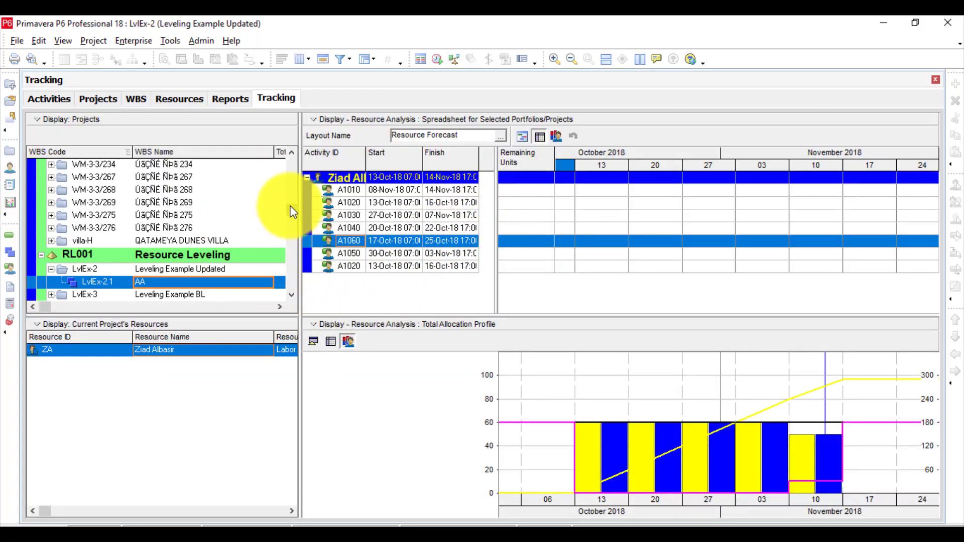
drag(291, 206, 292, 253)
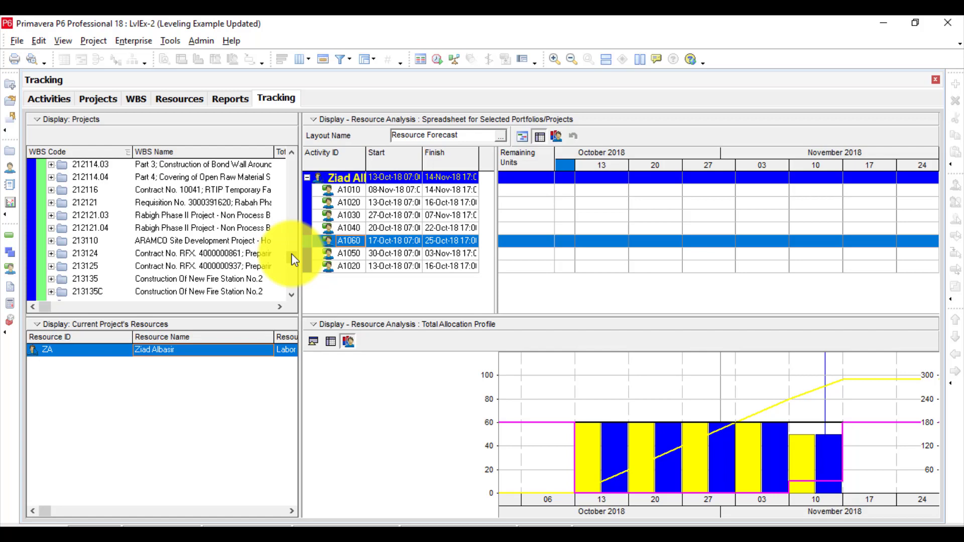
click(243, 242)
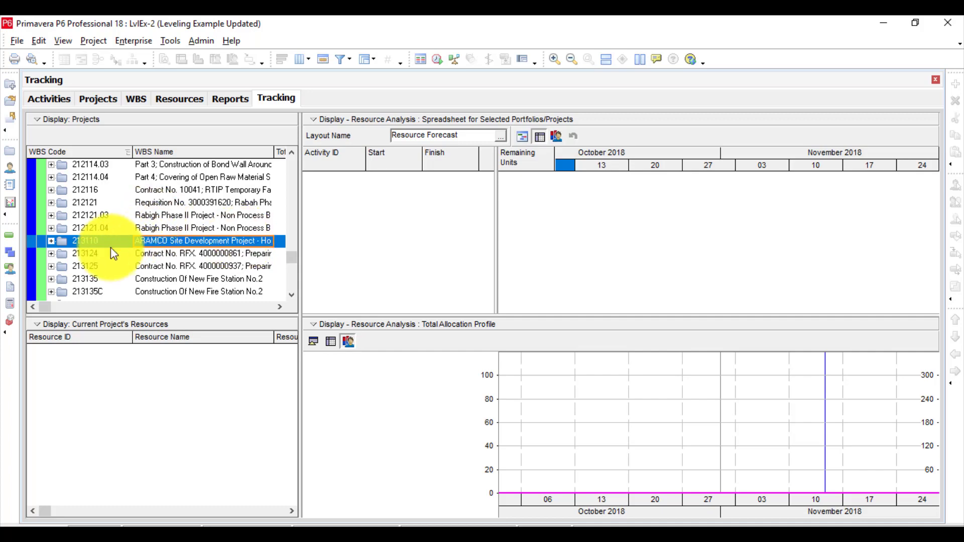
Add a resource assignment for activity D (A1040) in Resource Assignments, and undo the addition.
click(10, 270)
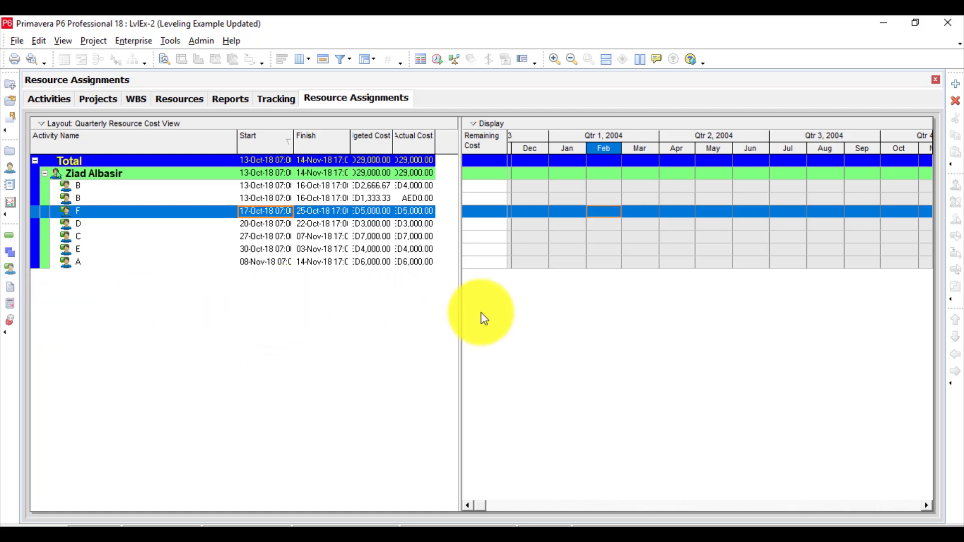
click(956, 84)
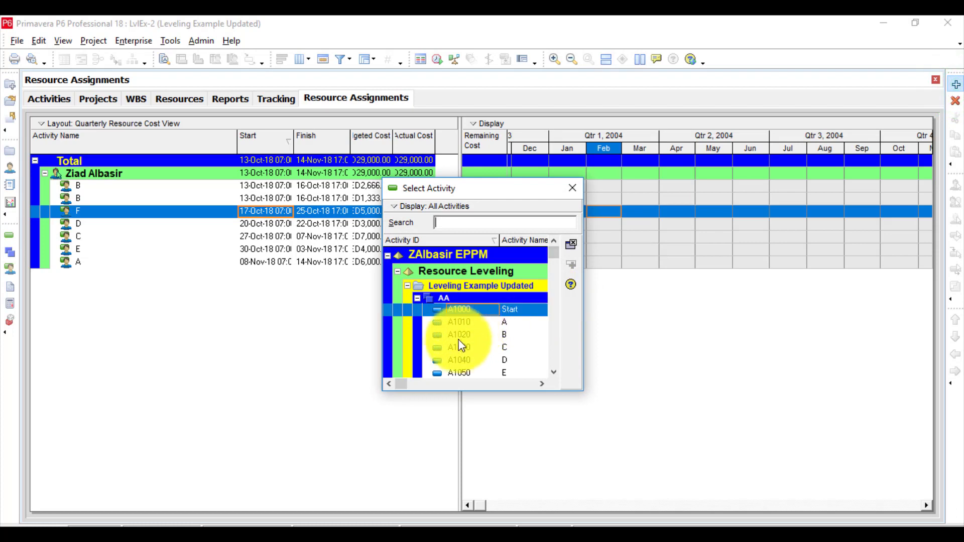
click(457, 360)
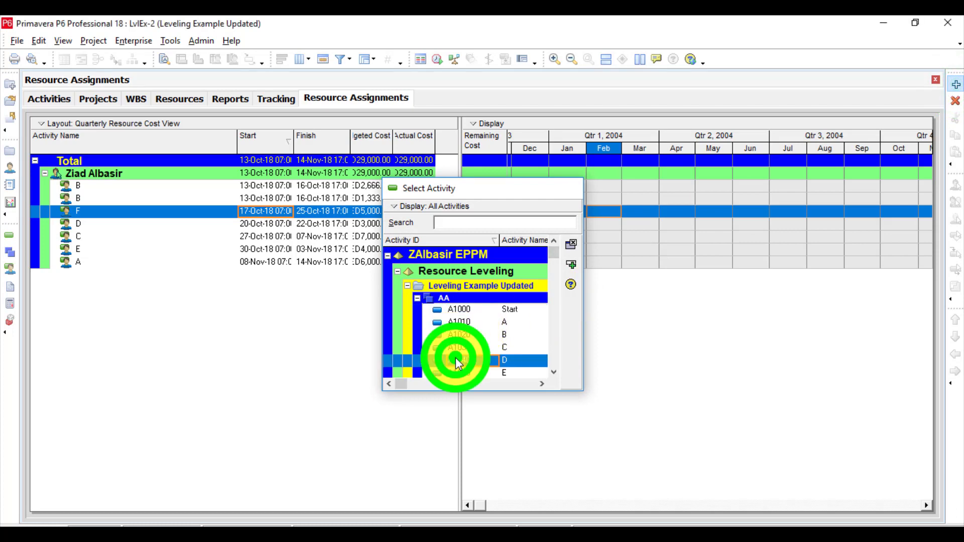
double_click(456, 357)
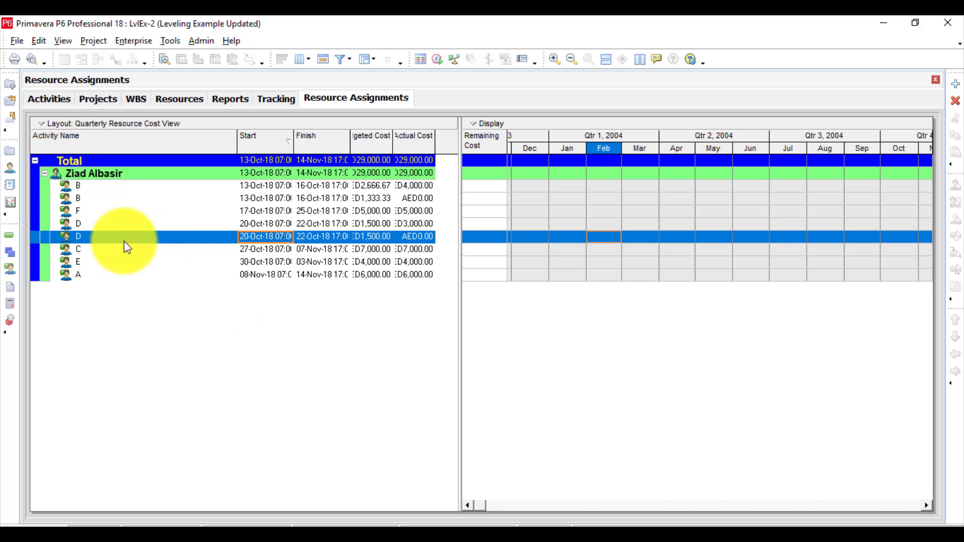
click(40, 40)
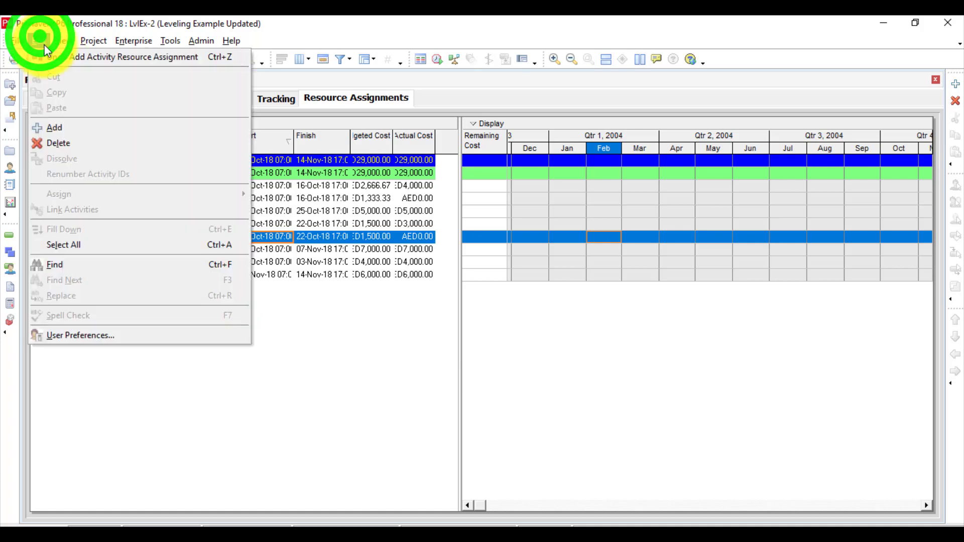
click(80, 58)
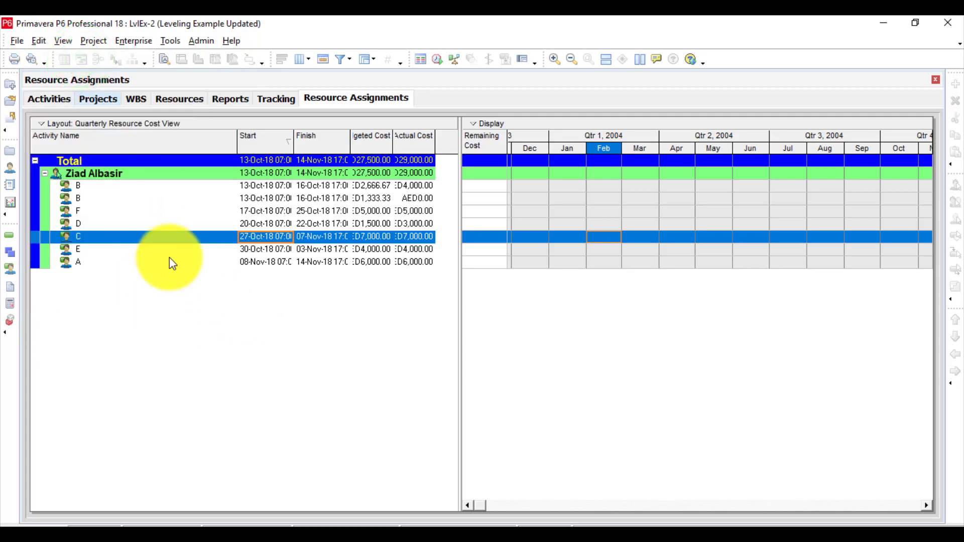
Add another resource assignment for activity C under the existing resource.
click(143, 174)
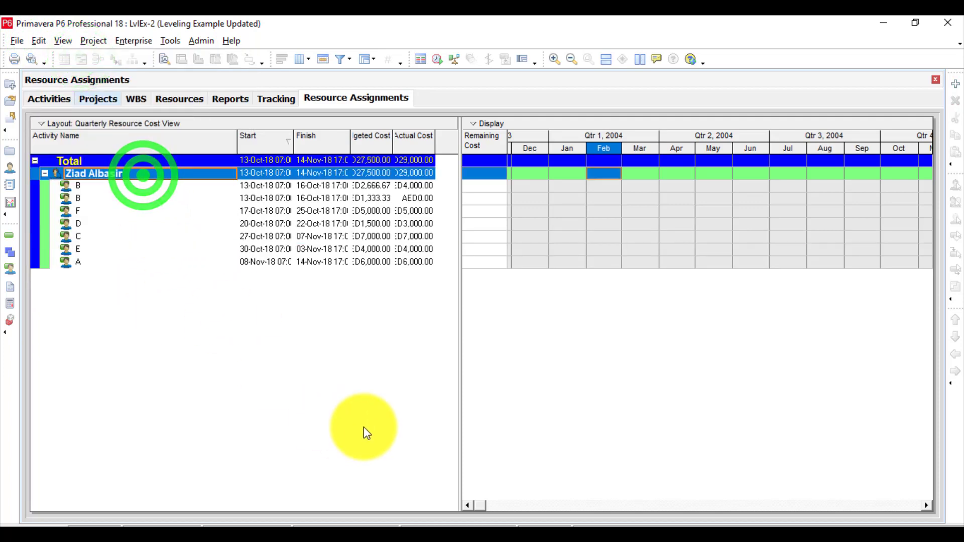
click(957, 84)
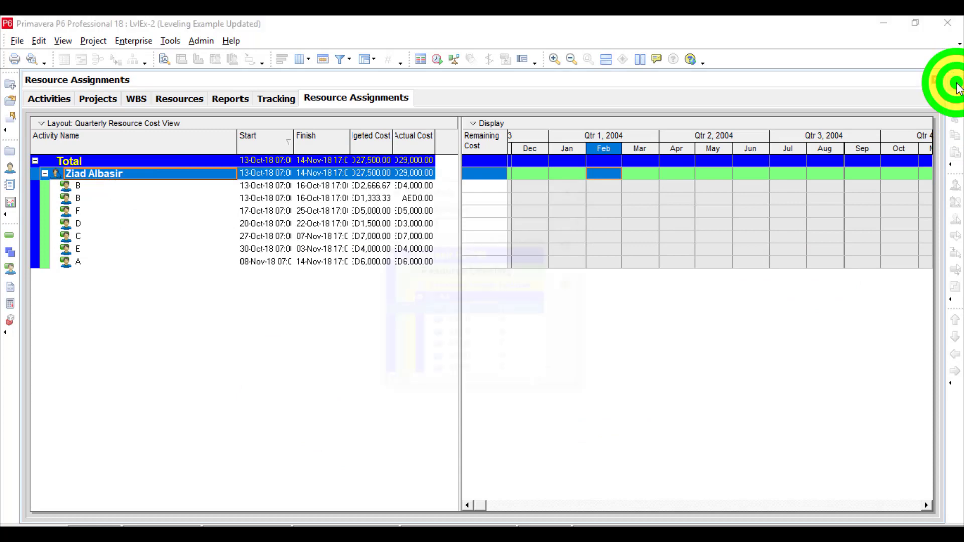
double_click(469, 352)
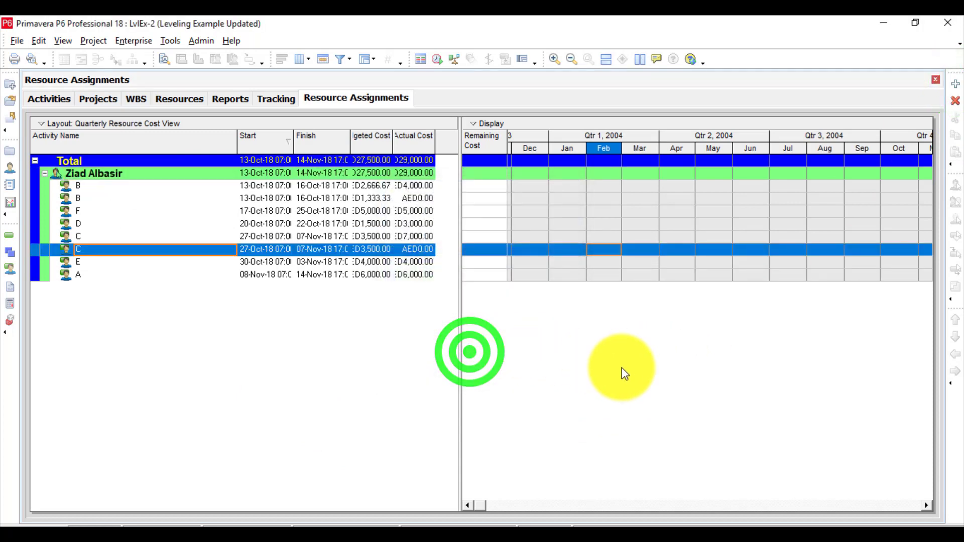
Delete the newly added resource assignment for activity C, and undo the deletion.
click(956, 102)
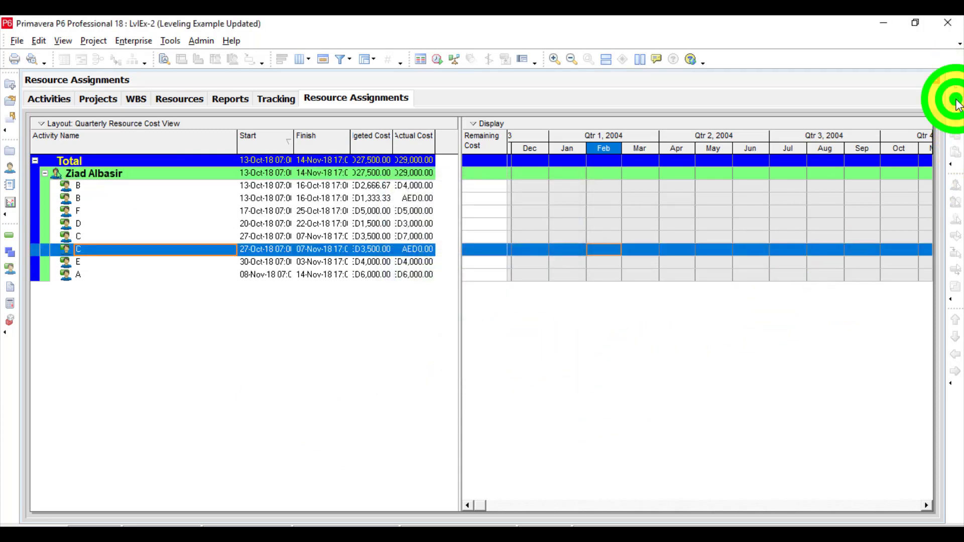
click(433, 312)
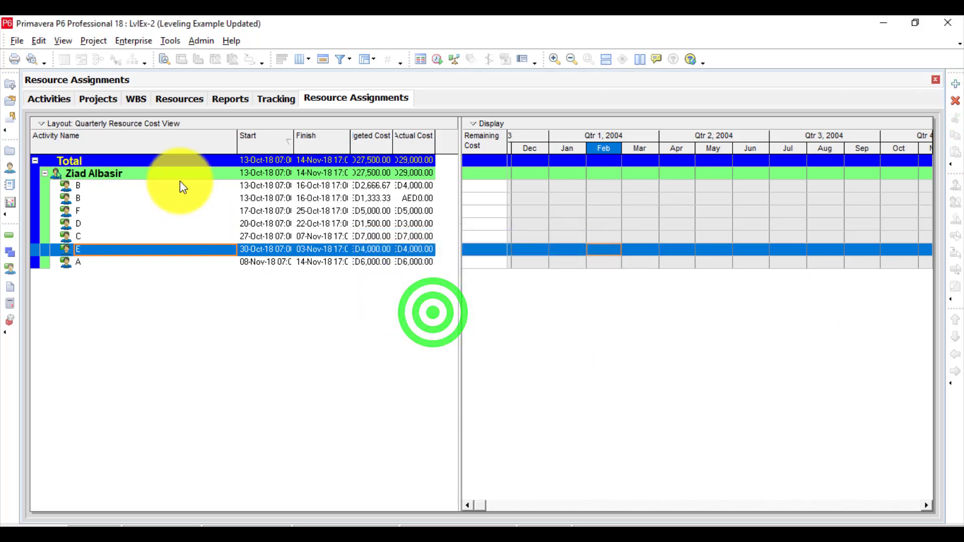
click(34, 39)
mouse_move(44, 42)
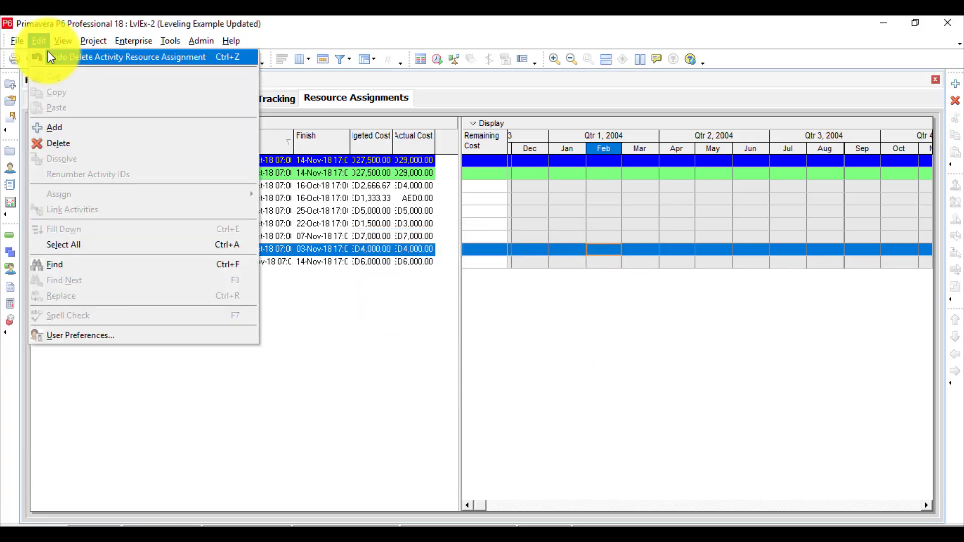
click(50, 59)
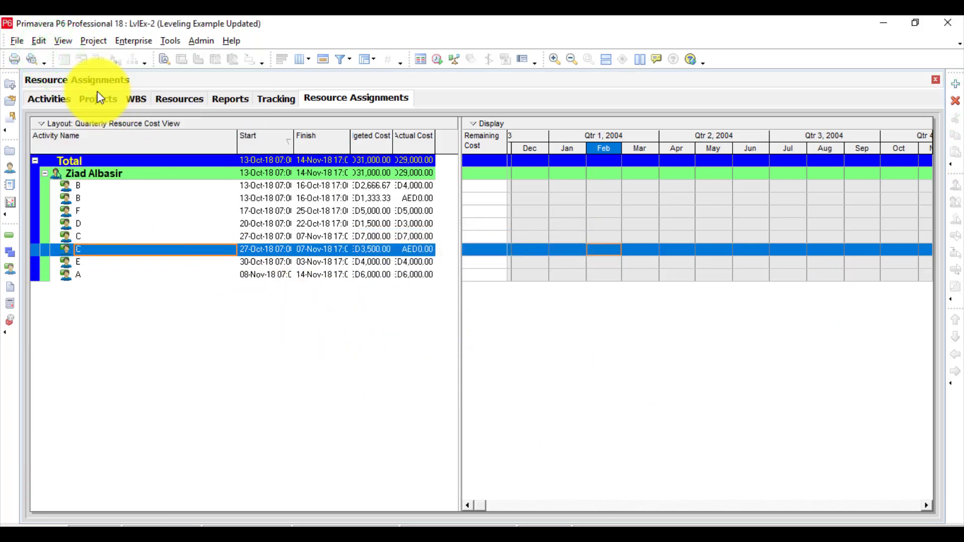
Delete the restored second resource assignment for activity C again.
click(956, 102)
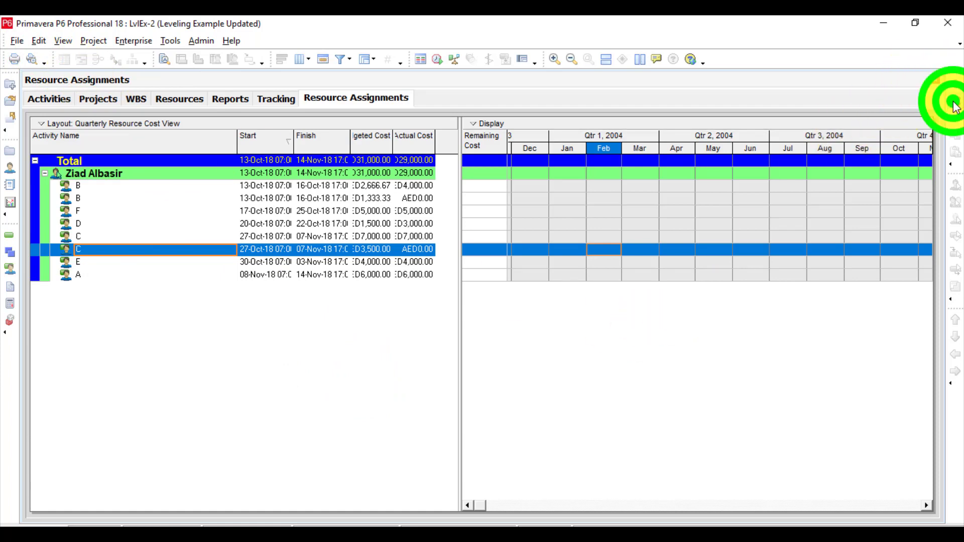
click(444, 315)
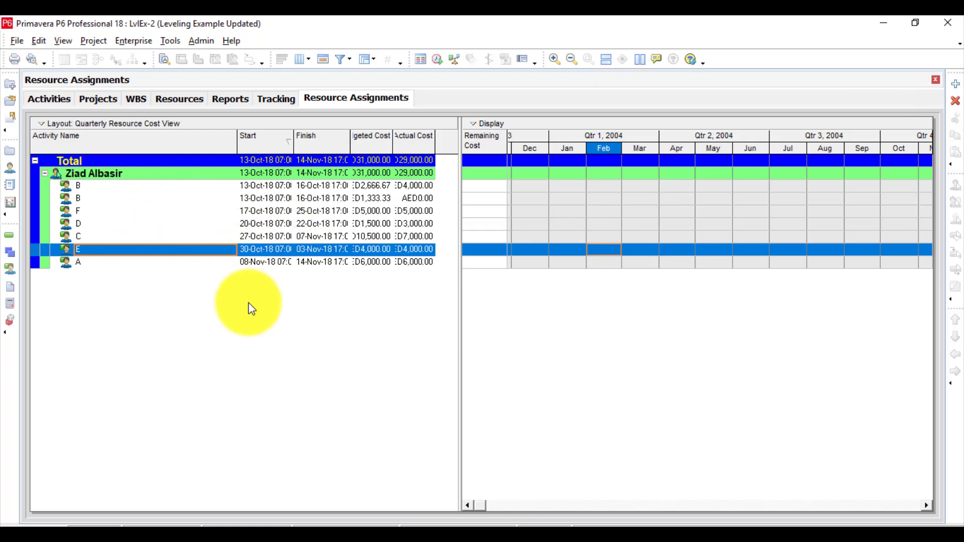
click(367, 224)
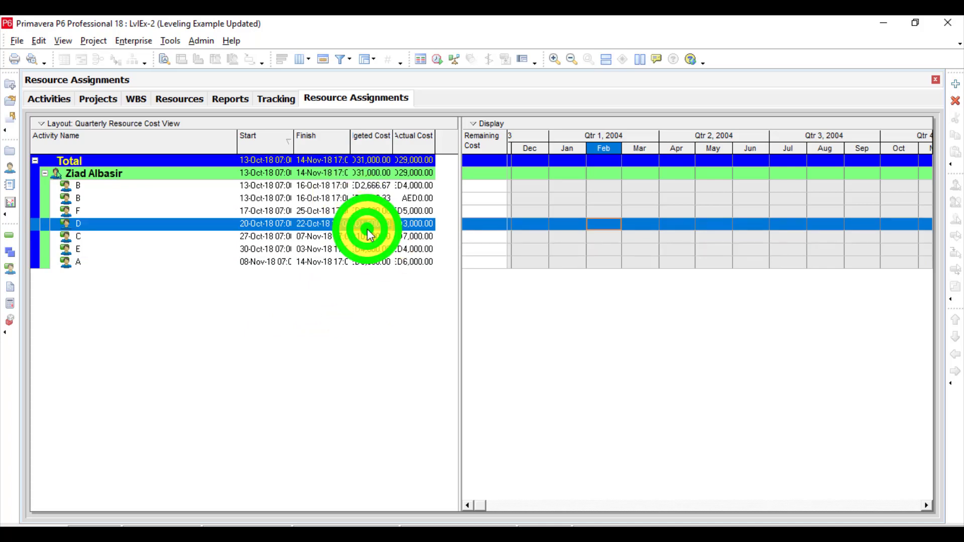
click(954, 100)
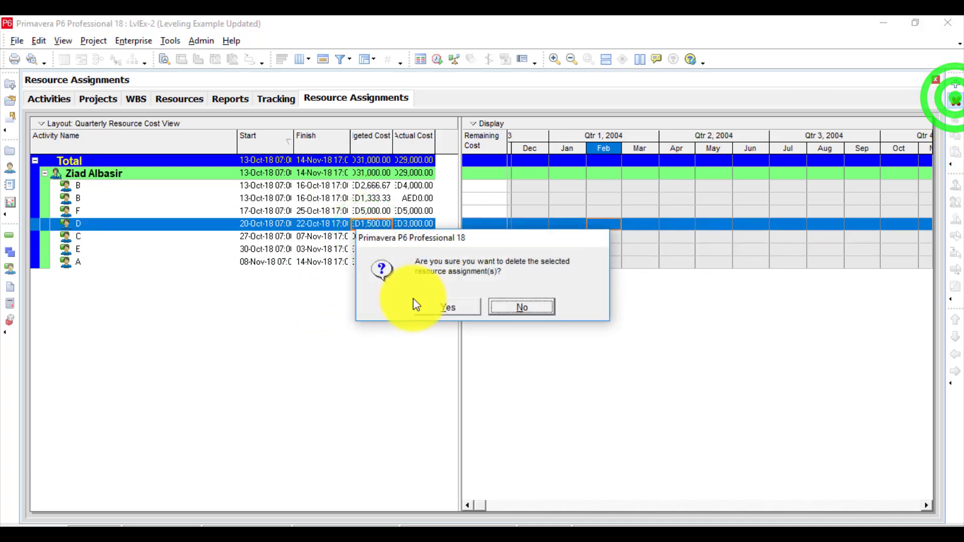
click(429, 303)
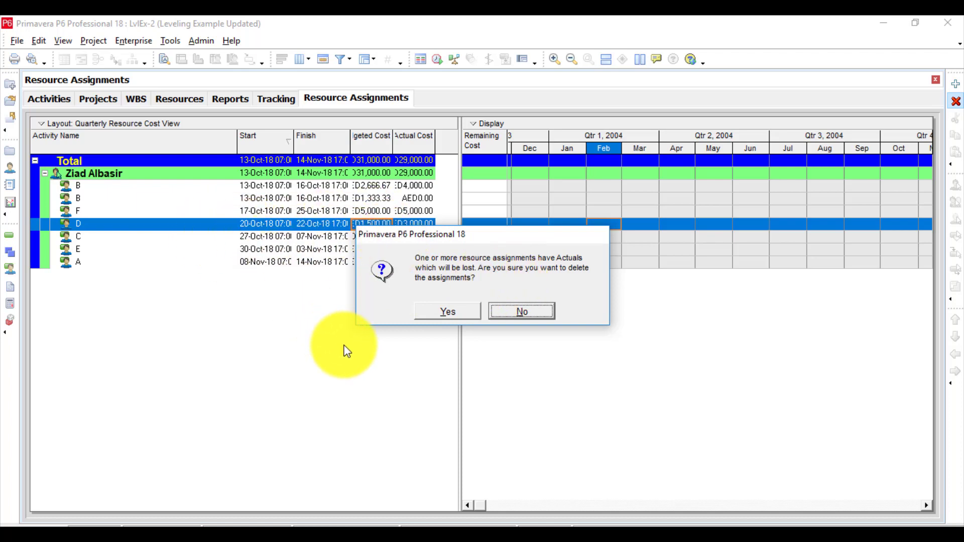
click(524, 310)
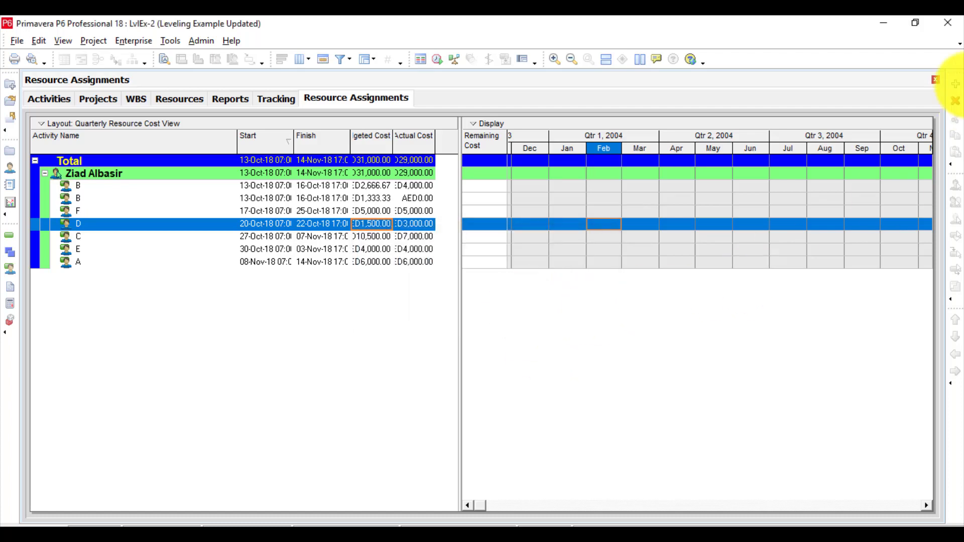
Add further resource assignments for activity B (A1020) and activity D (A1040).
click(956, 85)
click(473, 335)
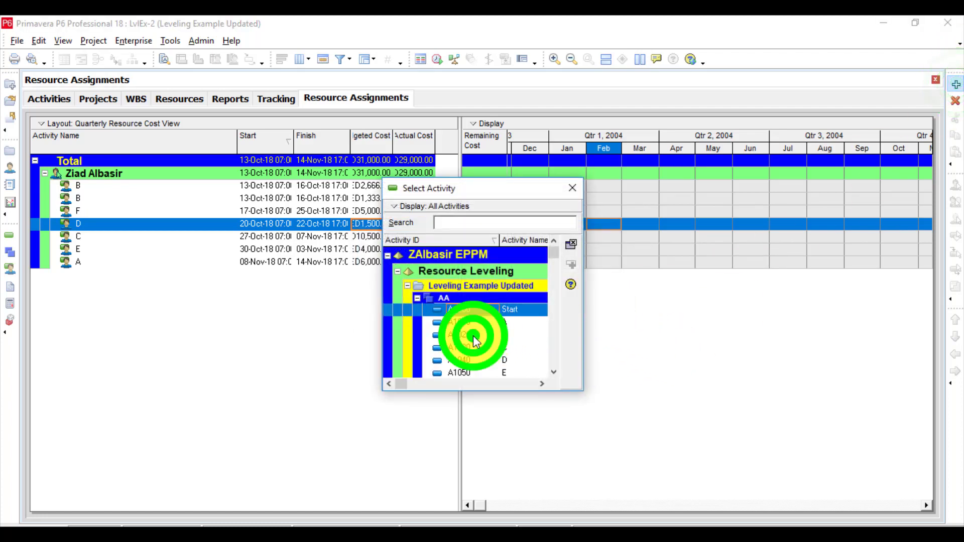
double_click(473, 335)
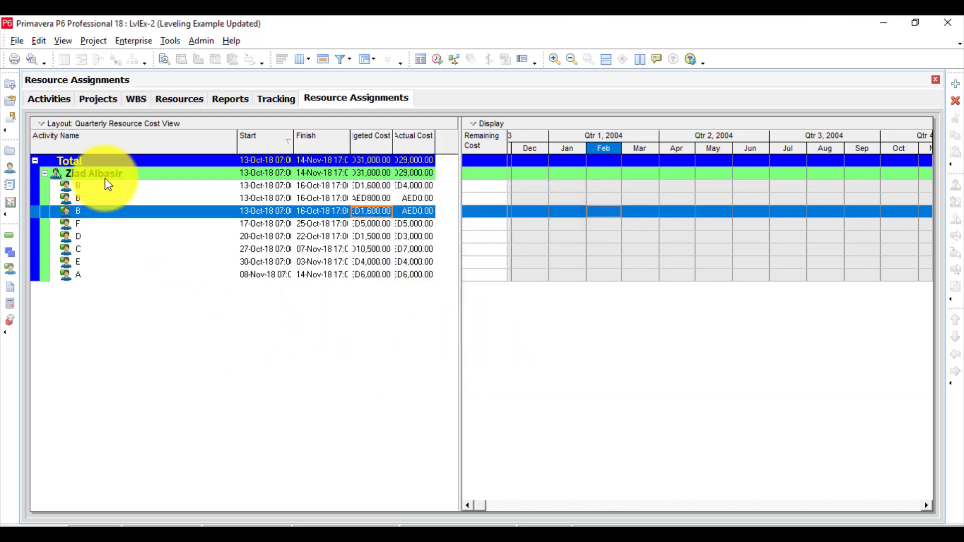
click(91, 210)
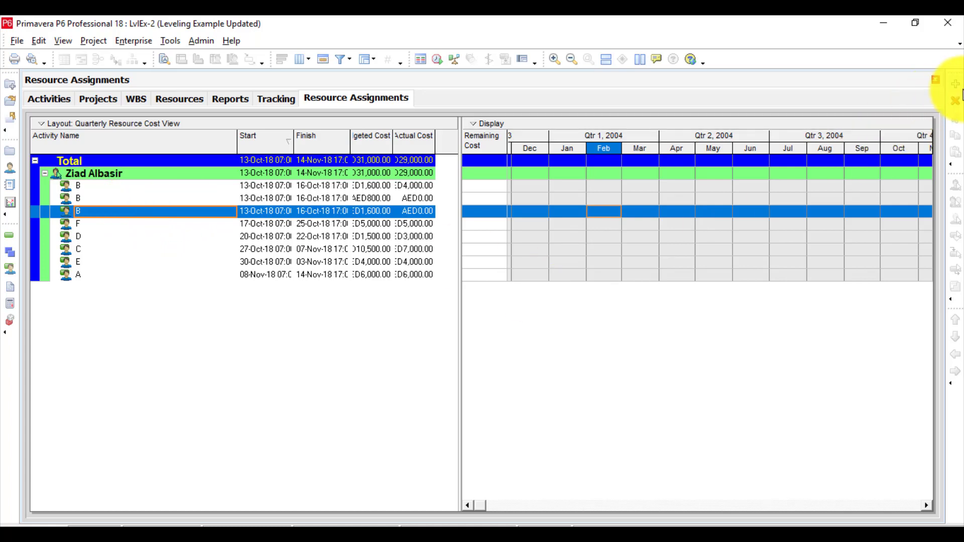
click(955, 84)
double_click(445, 363)
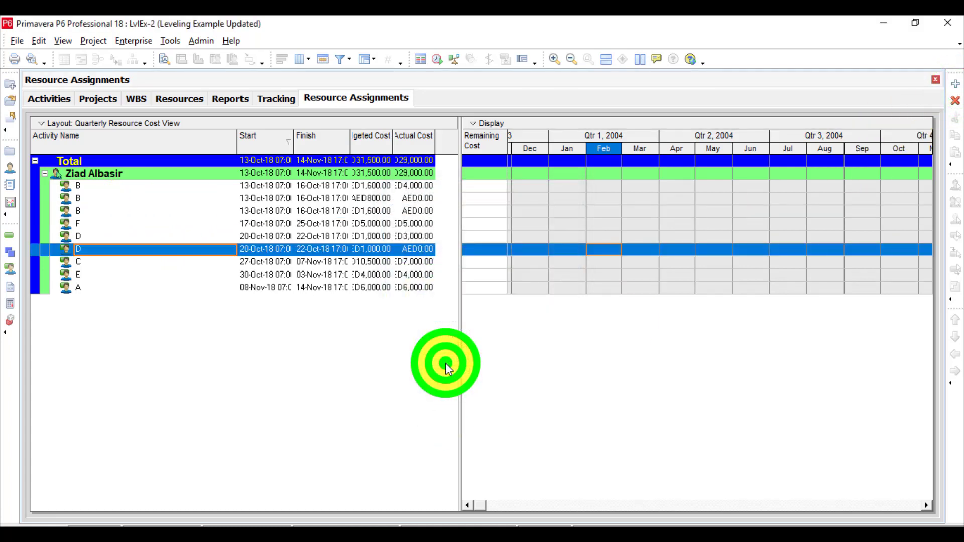
Delete the newly added activity B and activity D resource assignments together.
ctrl+click(90, 211)
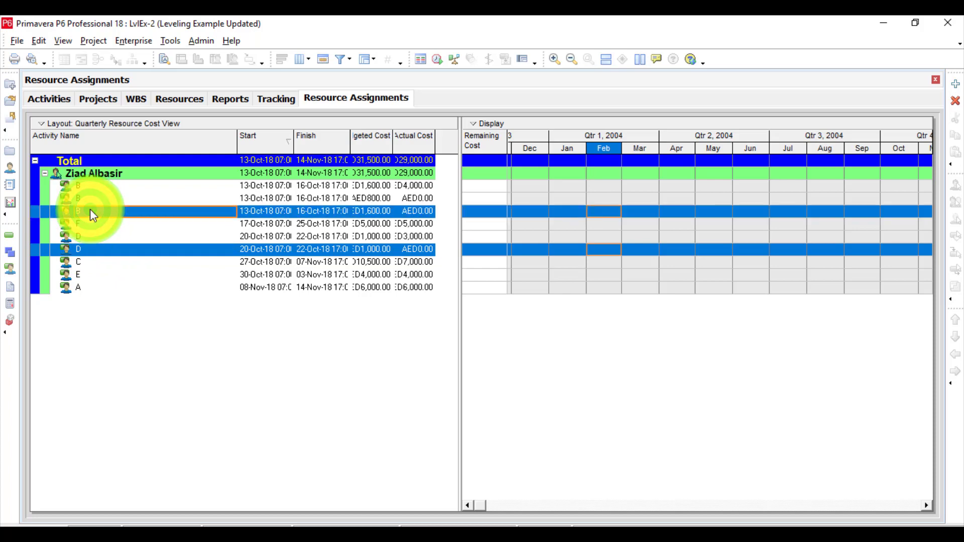
right_click(90, 211)
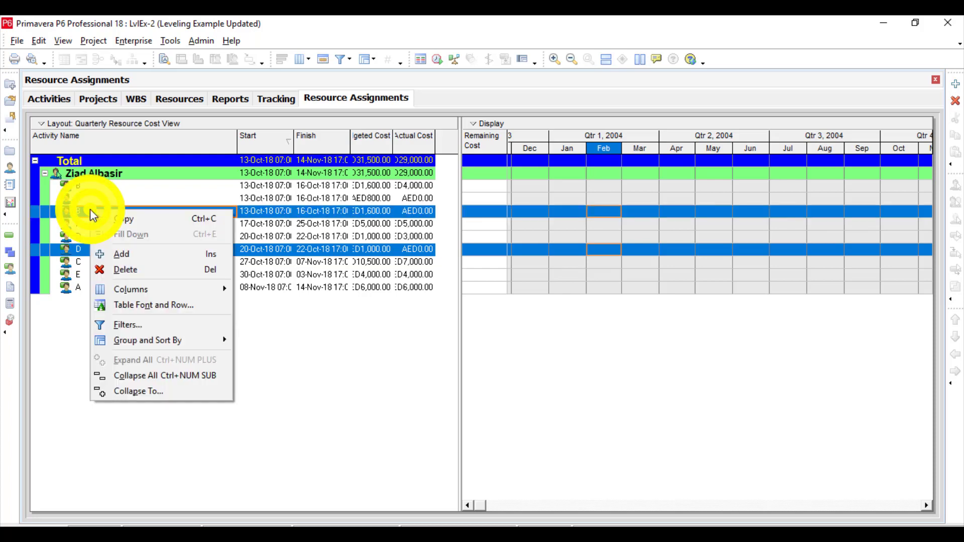
click(125, 269)
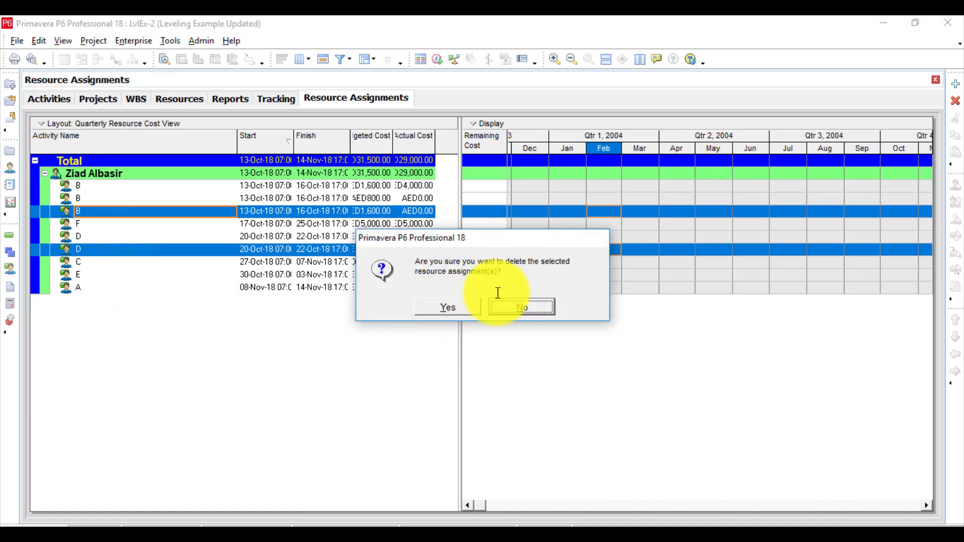
click(433, 314)
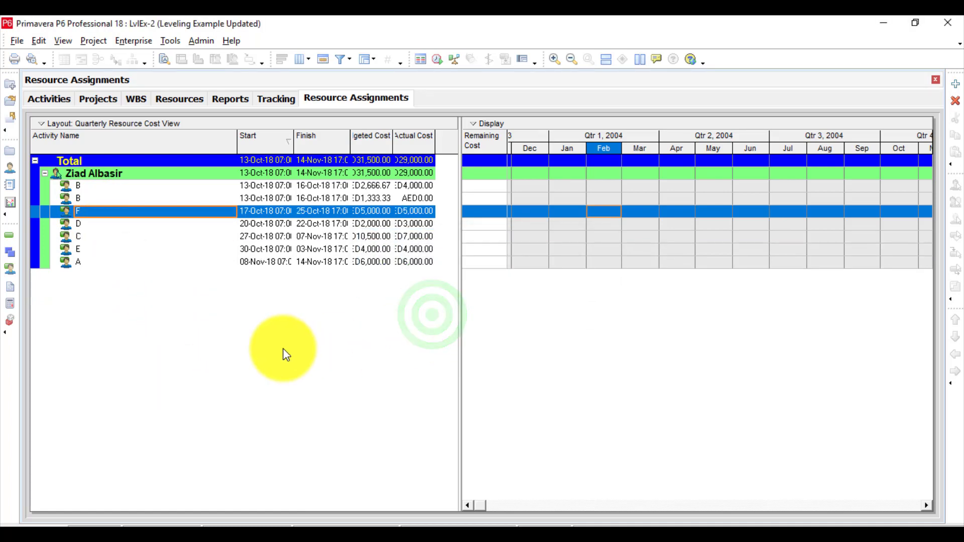
Open and close Project Codes, checking whether Undo is available before and after.
click(40, 40)
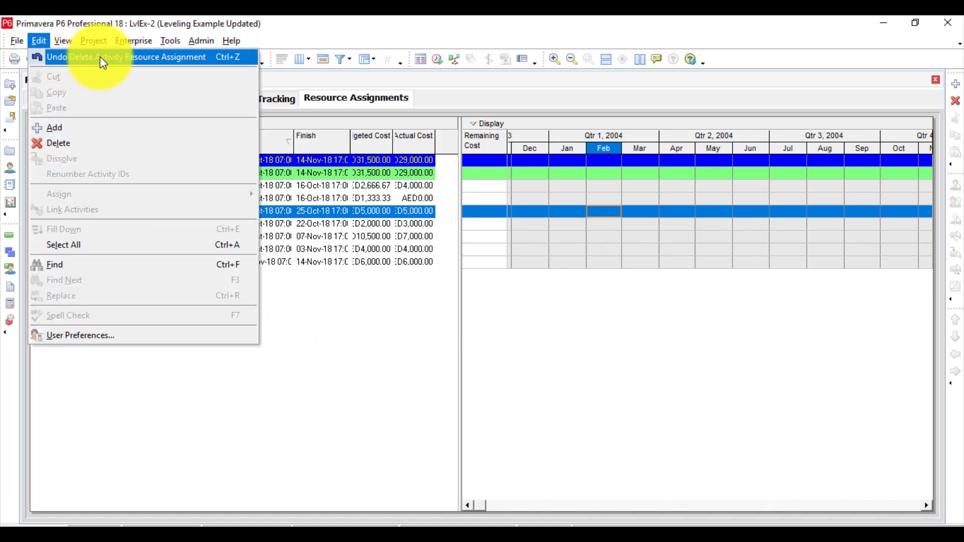
mouse_move(142, 45)
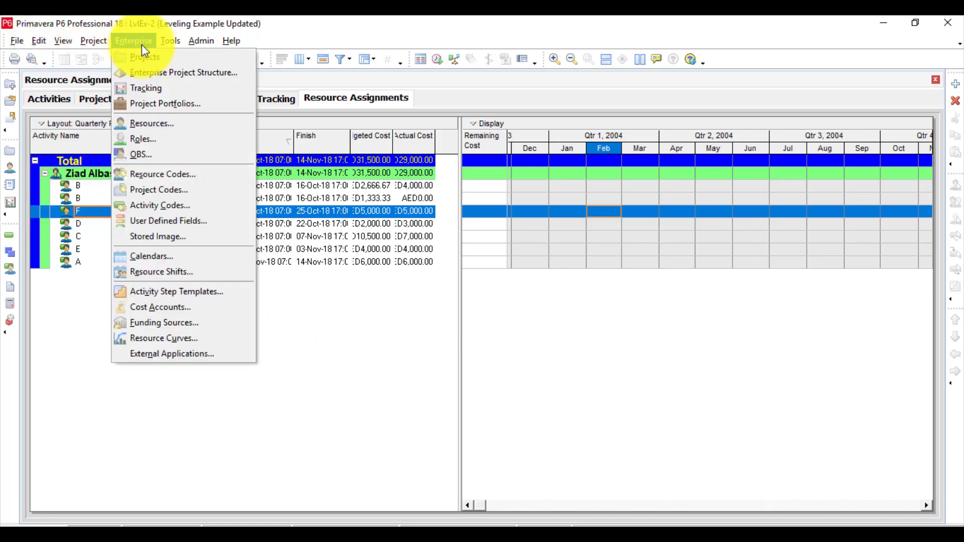
click(152, 194)
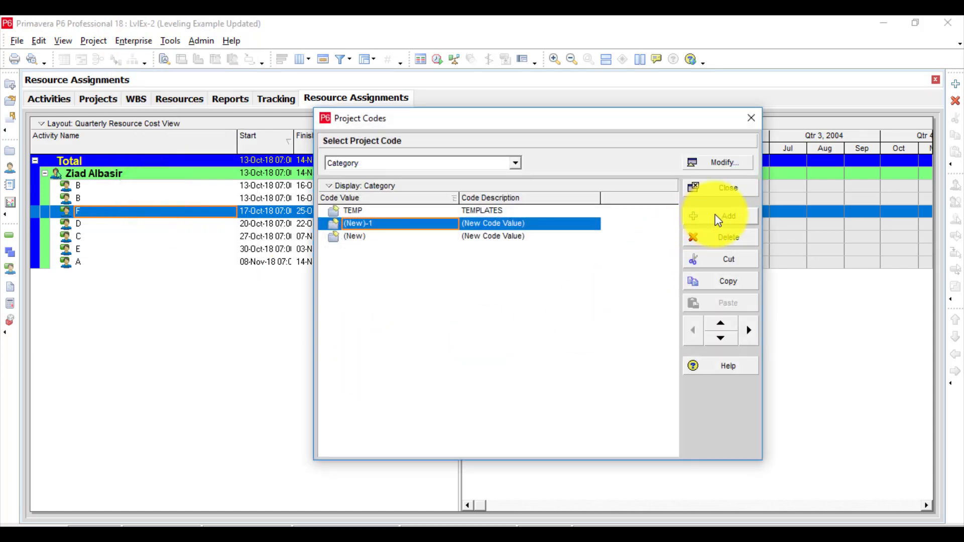
click(715, 192)
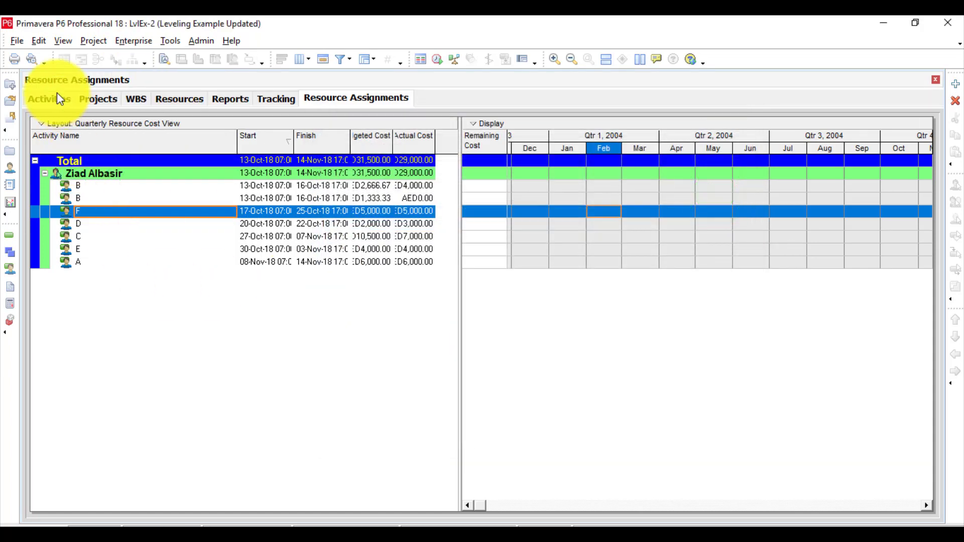
click(36, 40)
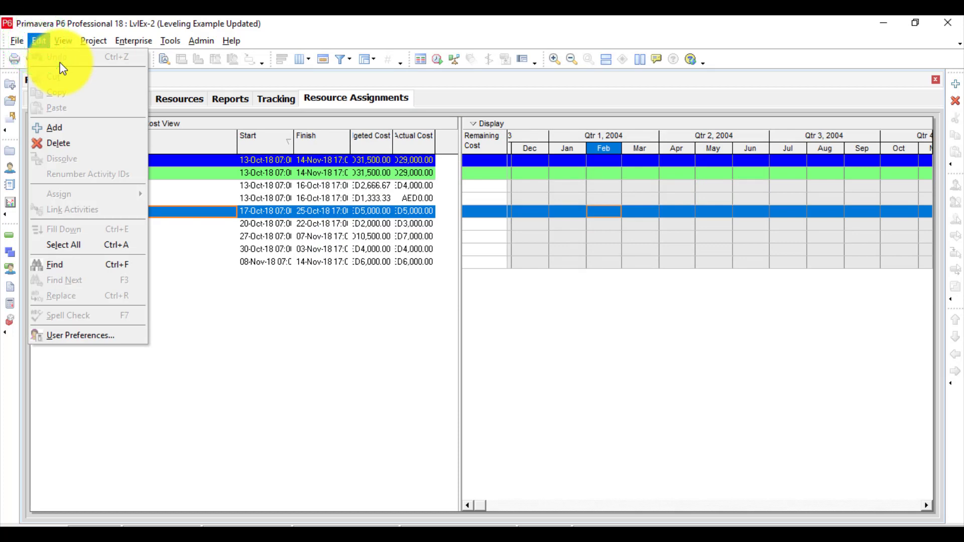
click(134, 40)
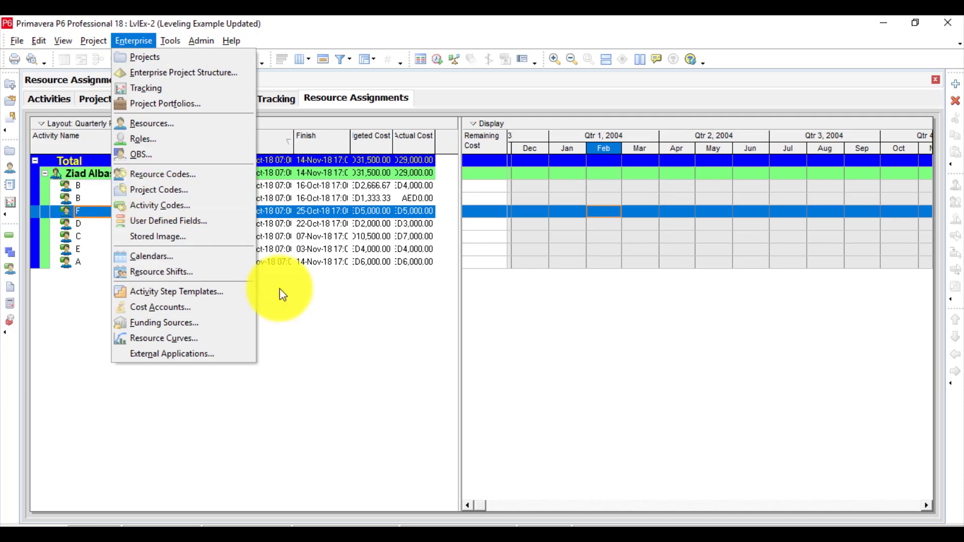
click(311, 333)
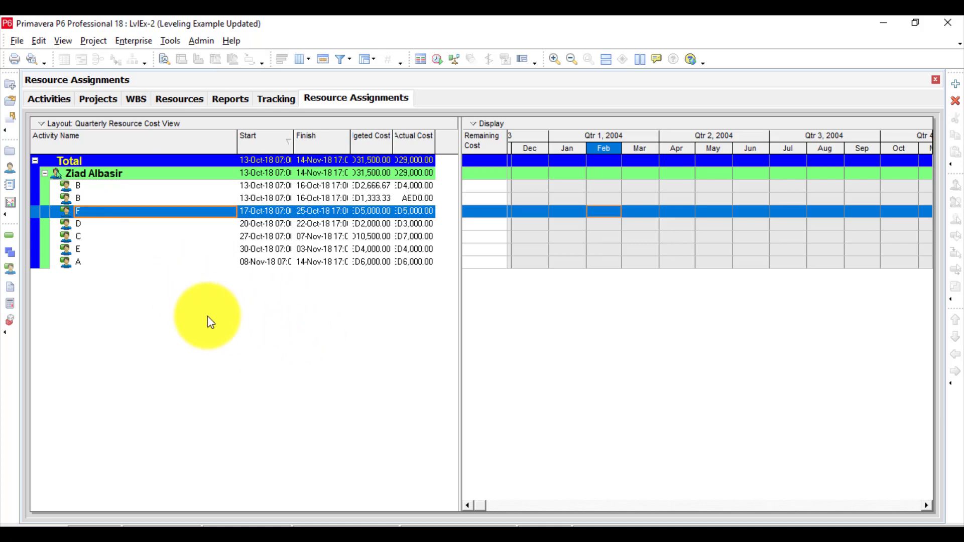
Add a document with the default title in WPs & Docs and review its description, files and assignments details.
click(11, 289)
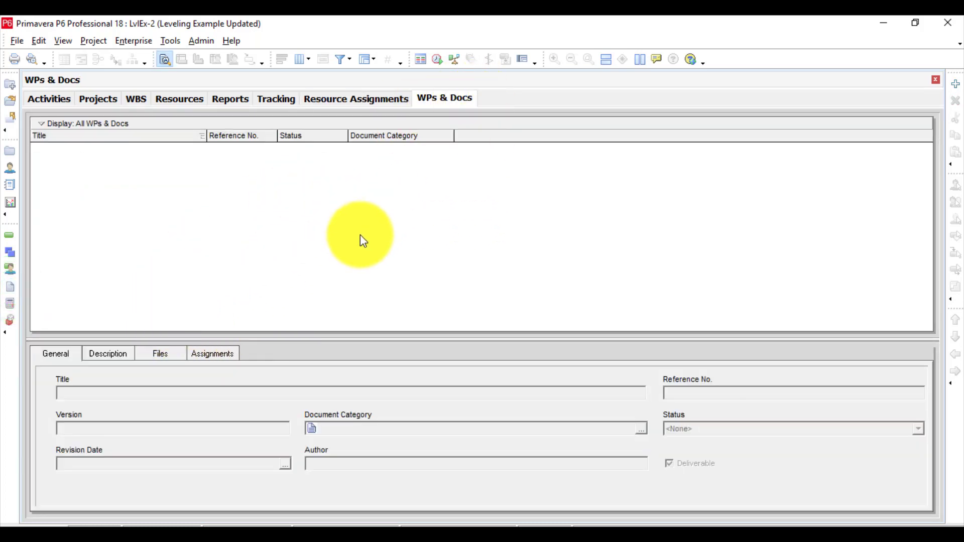
click(956, 83)
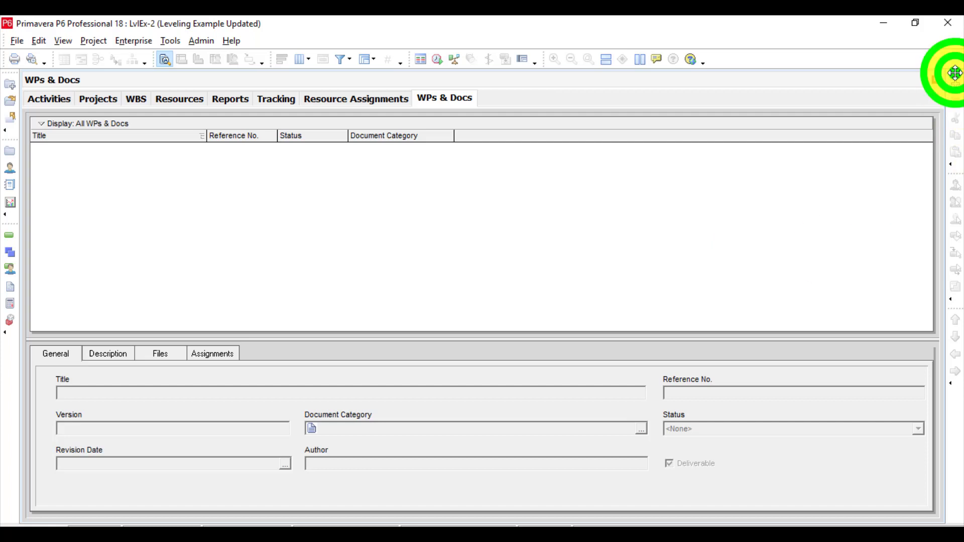
click(700, 228)
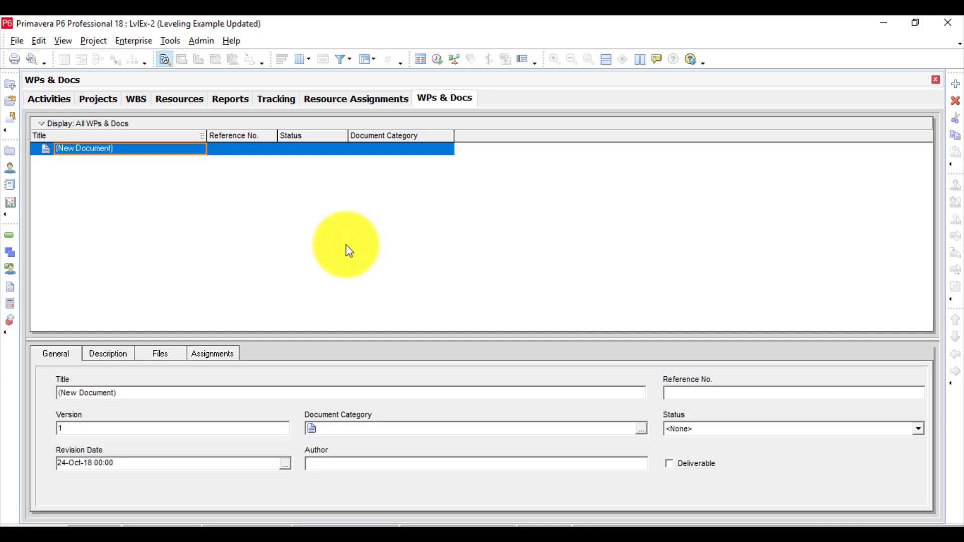
click(110, 353)
click(161, 352)
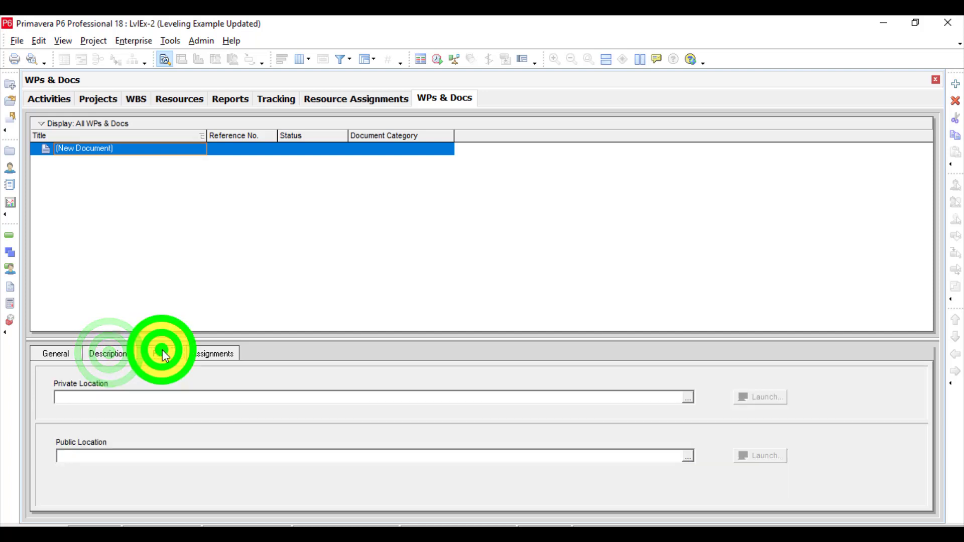
click(221, 353)
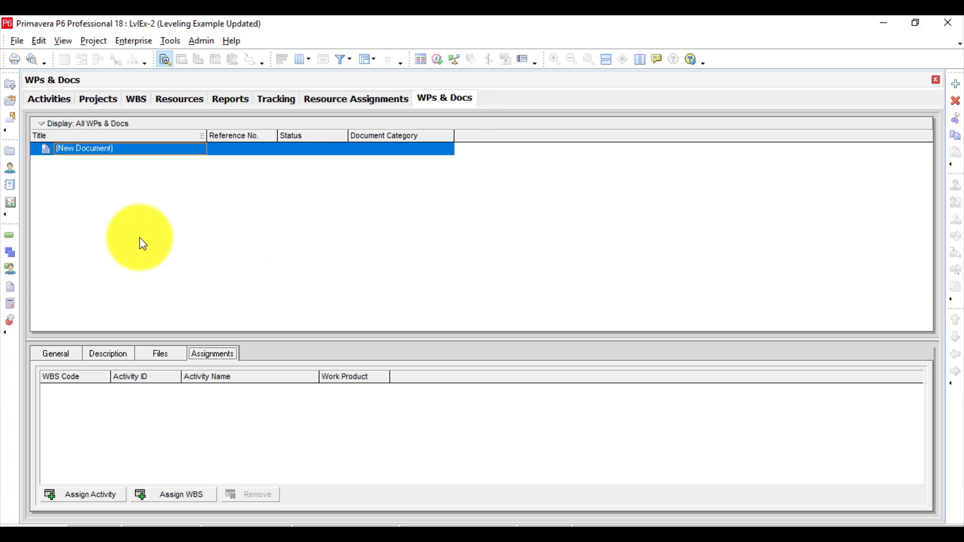
Add an expense item with the default name to an activity under AA in Project Expenses and check whether it can be undone.
click(9, 303)
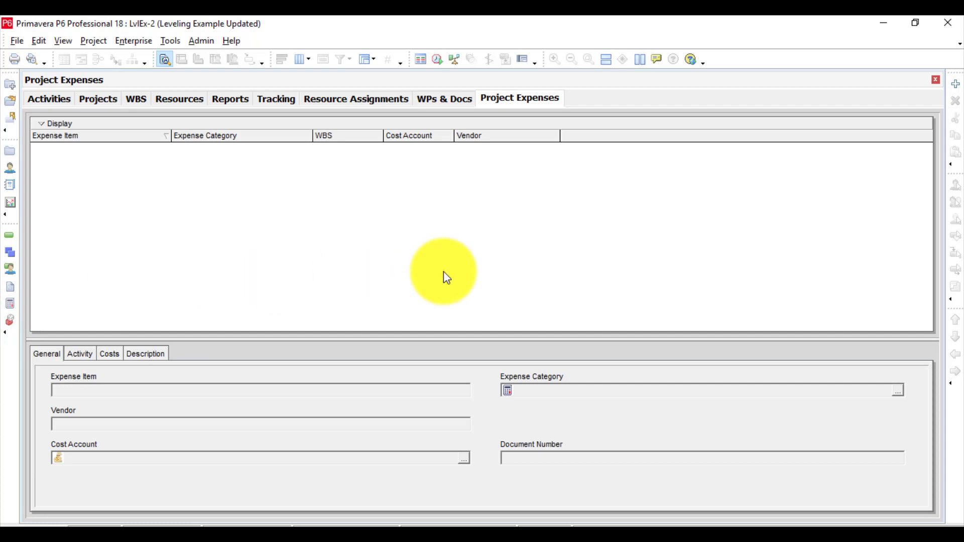
click(957, 85)
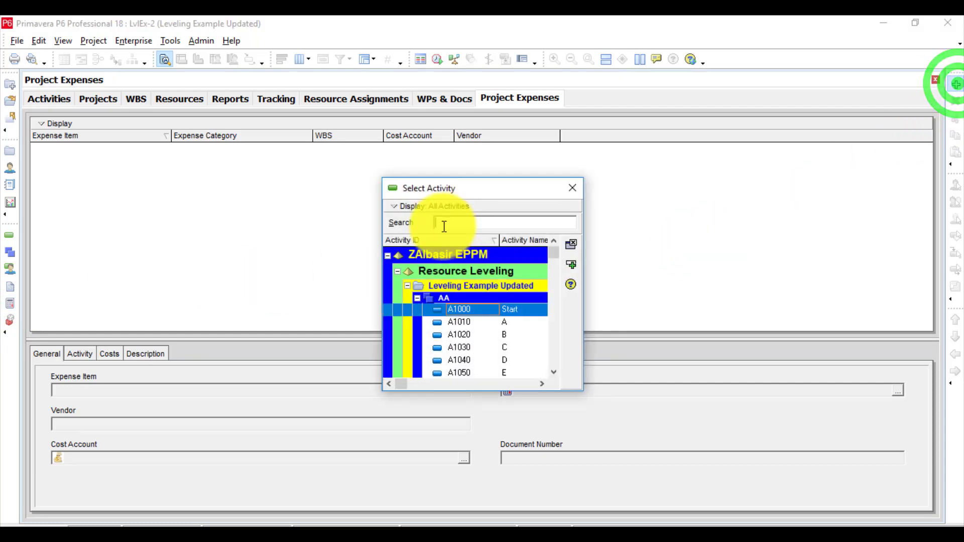
double_click(464, 330)
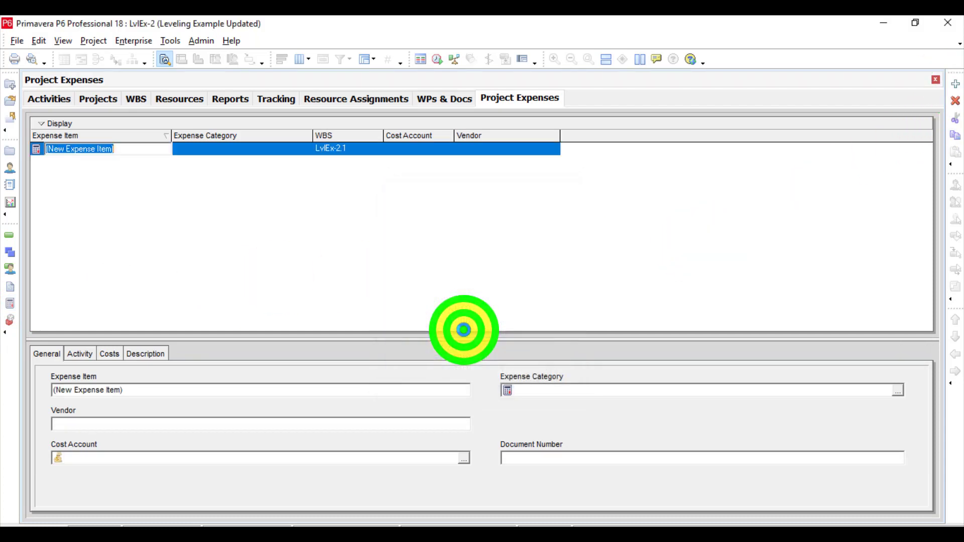
click(194, 209)
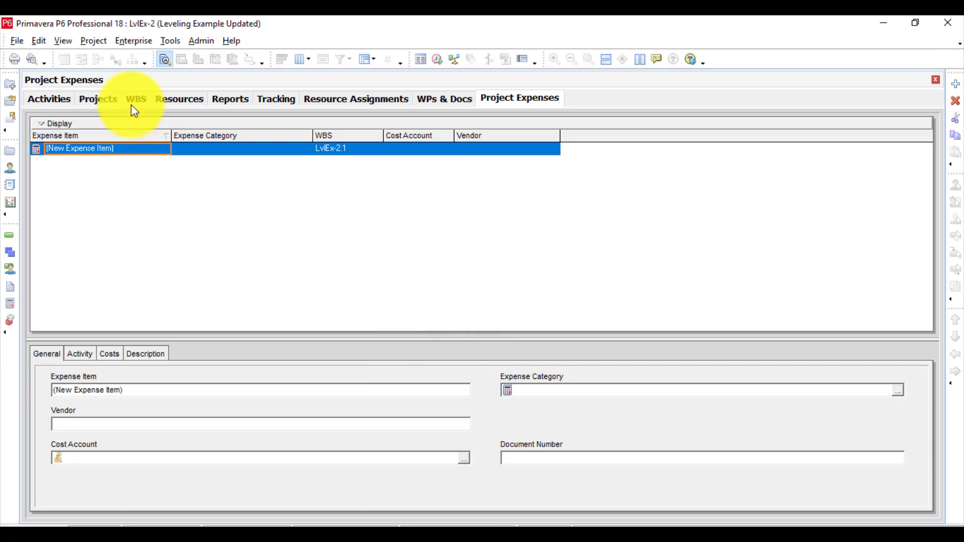
click(40, 40)
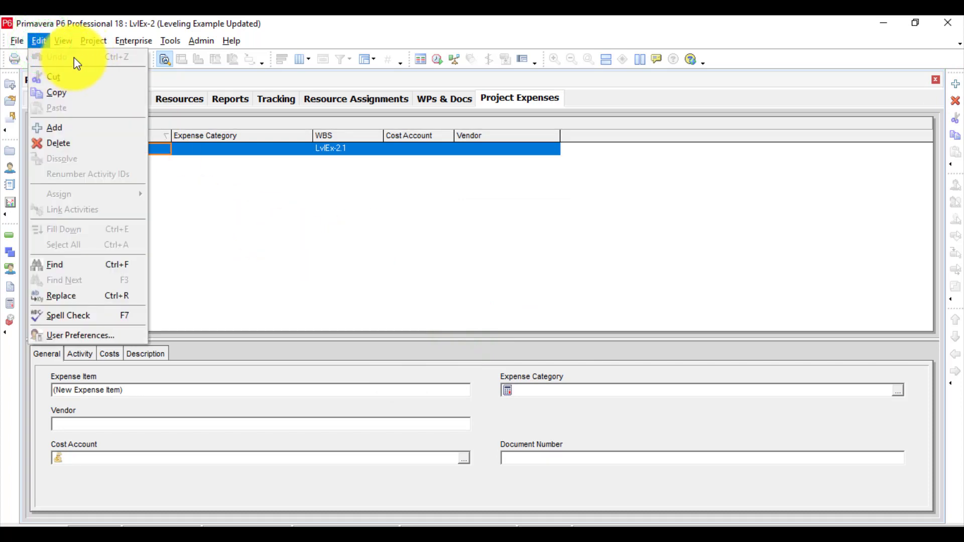
Delete the newly added expense item from Project Expenses and check whether the deletion can be undone.
click(306, 229)
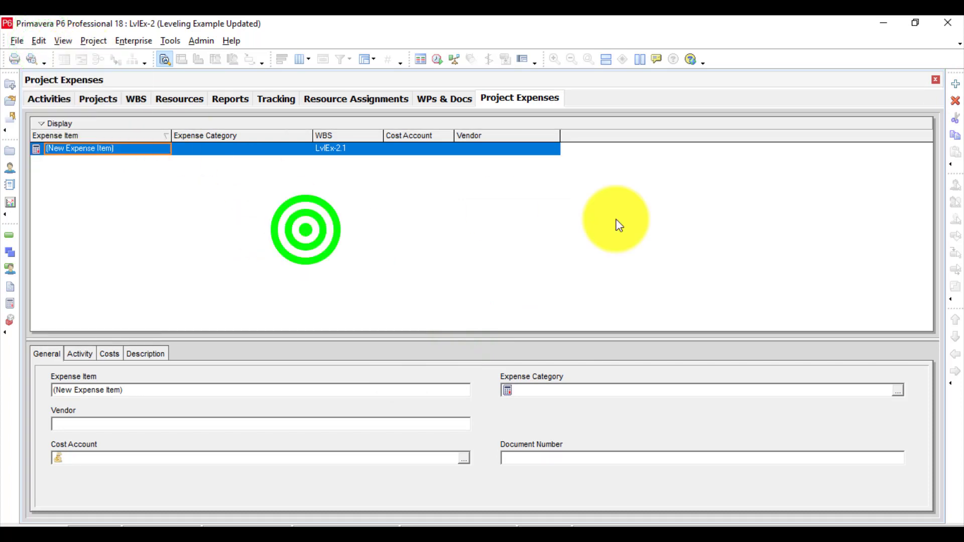
click(956, 100)
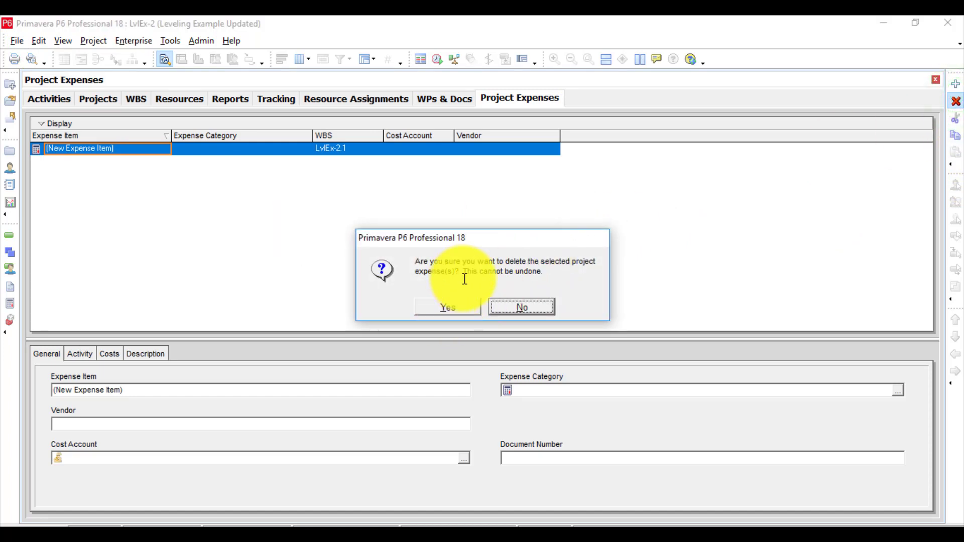
drag(463, 274, 559, 267)
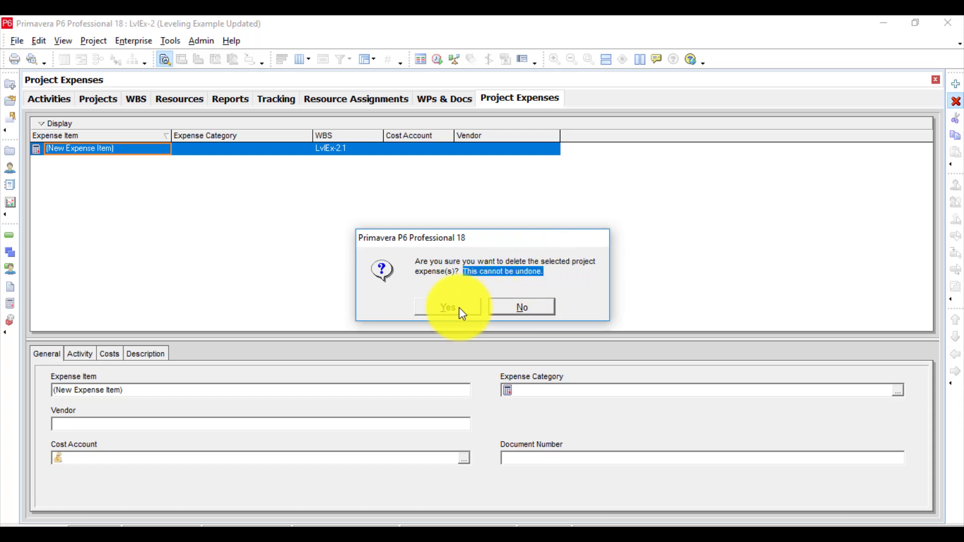
click(430, 310)
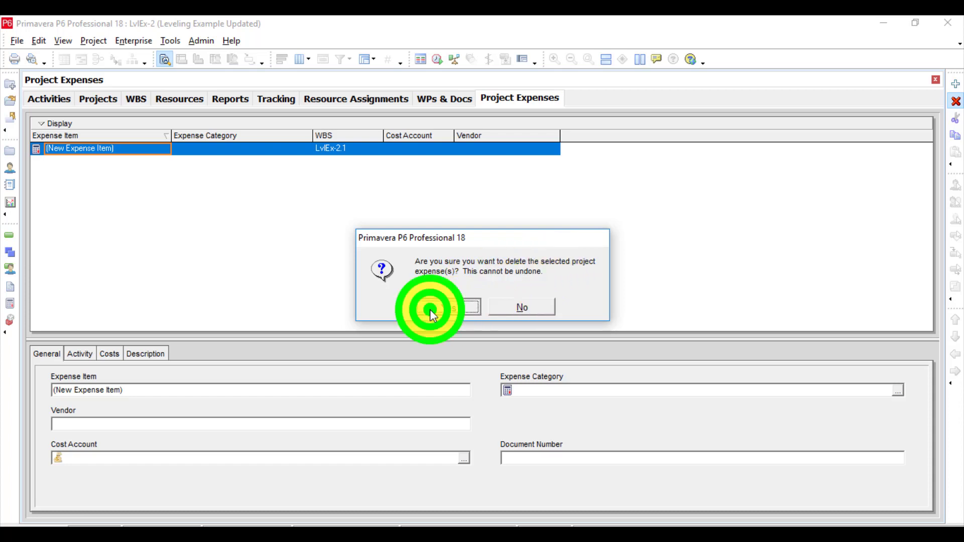
click(41, 40)
click(270, 174)
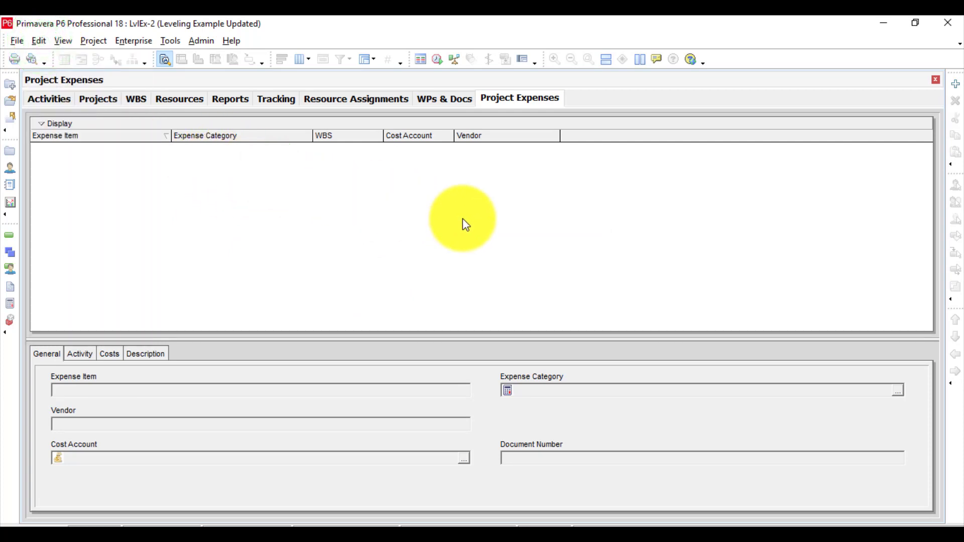
click(174, 230)
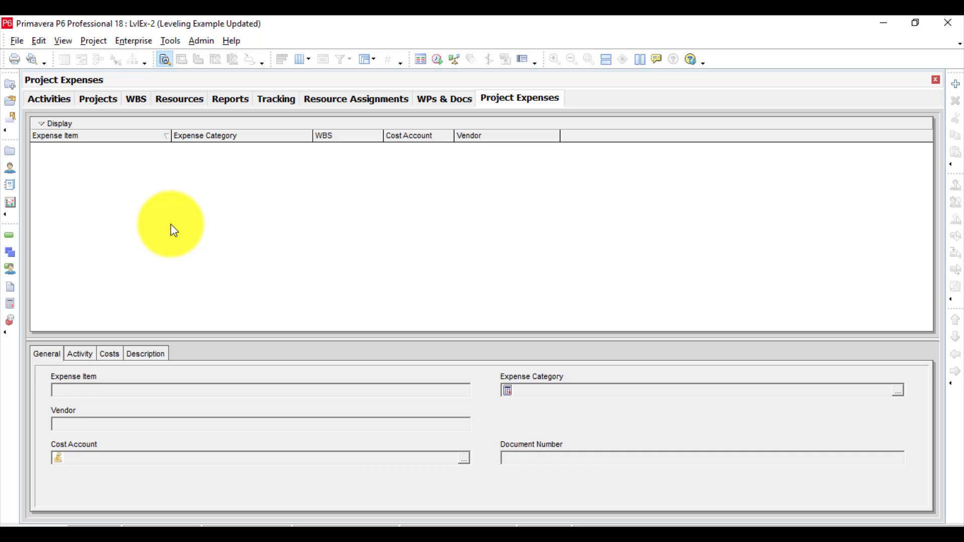
click(174, 231)
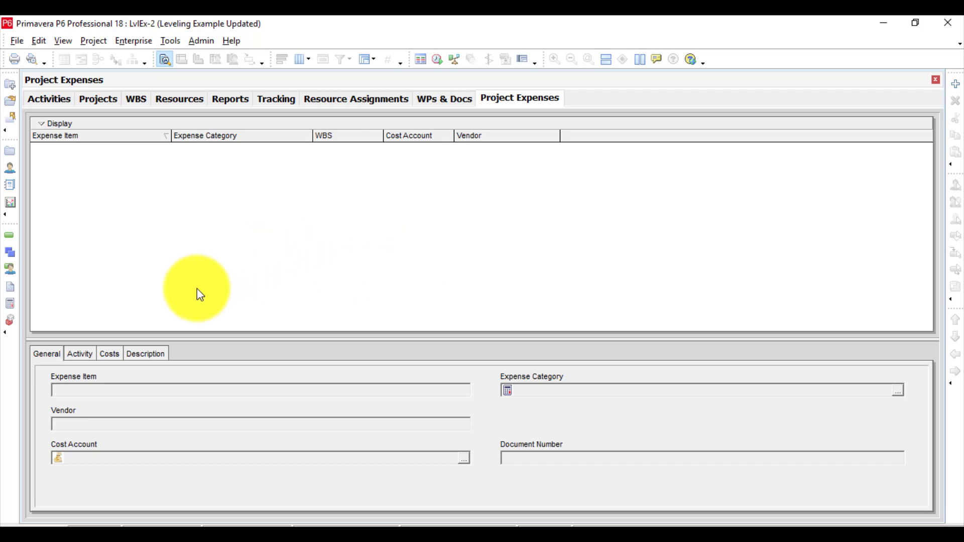
Add a risk with the default name in Risks and check whether the addition can be undone.
click(11, 320)
click(10, 320)
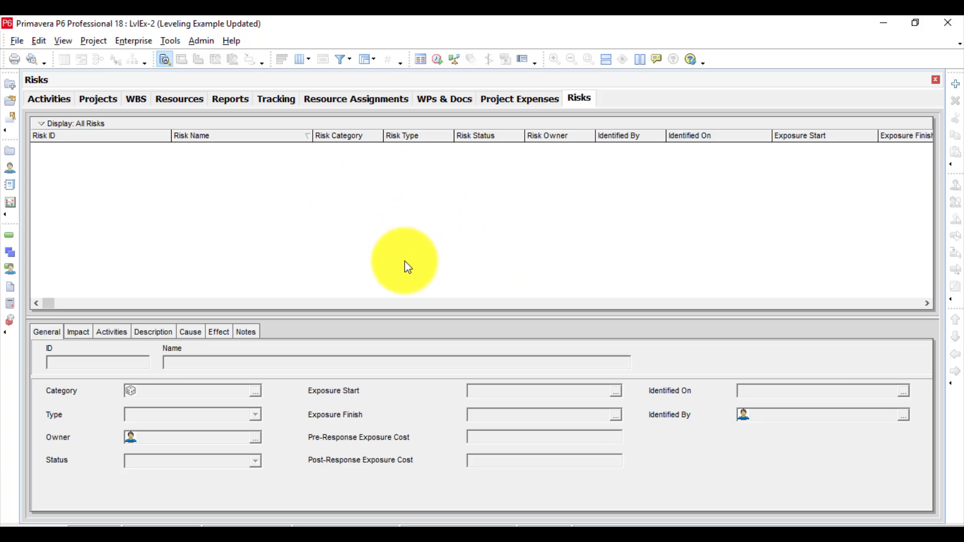
click(956, 84)
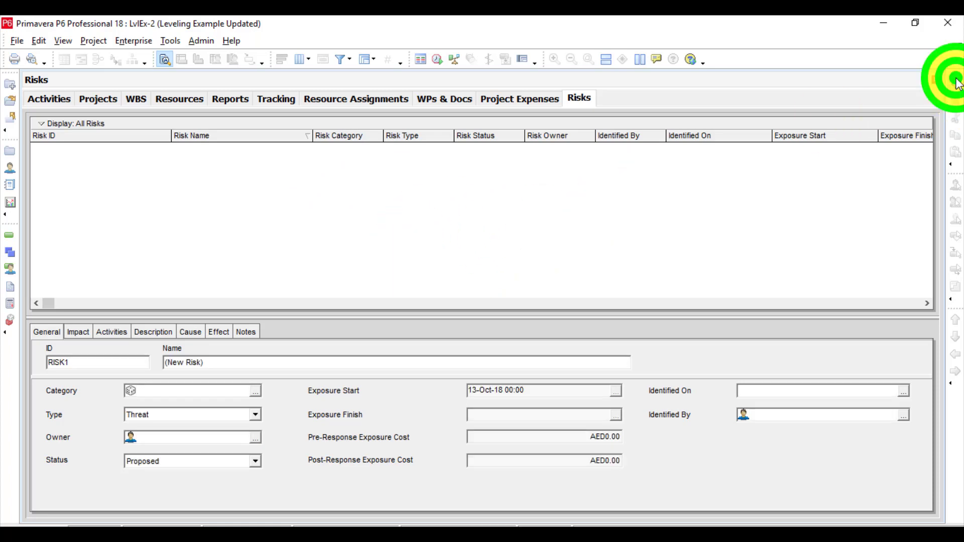
click(516, 220)
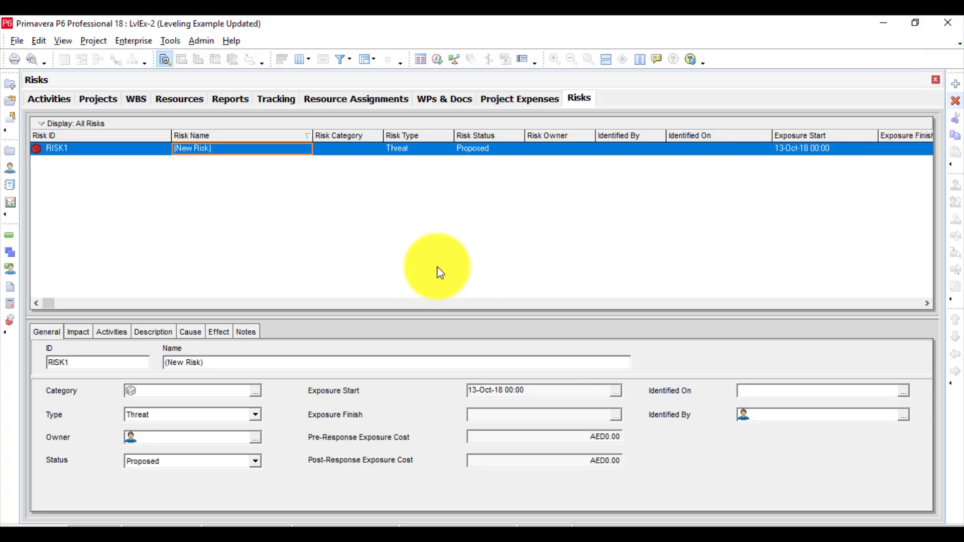
click(39, 41)
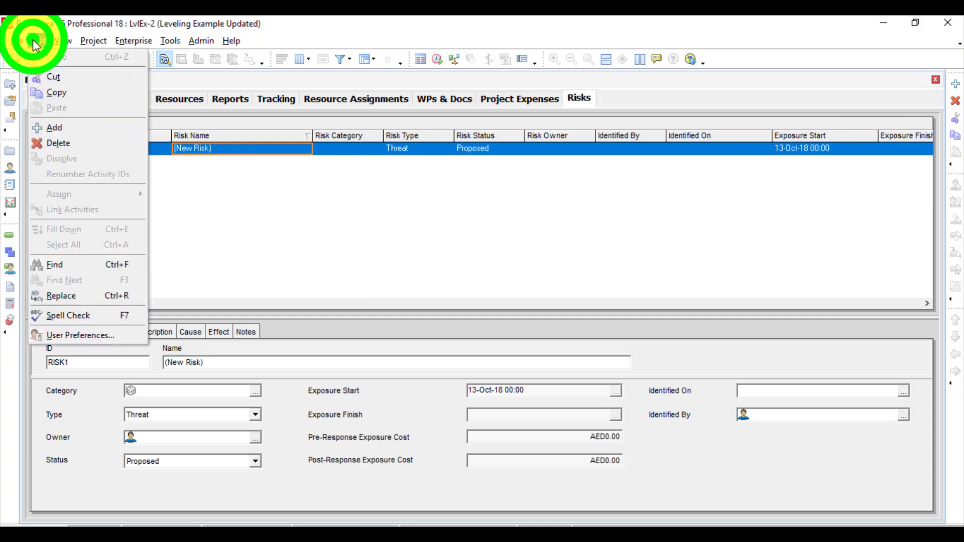
click(522, 199)
Delete the newly added risk from Risks and confirm its removal.
click(955, 100)
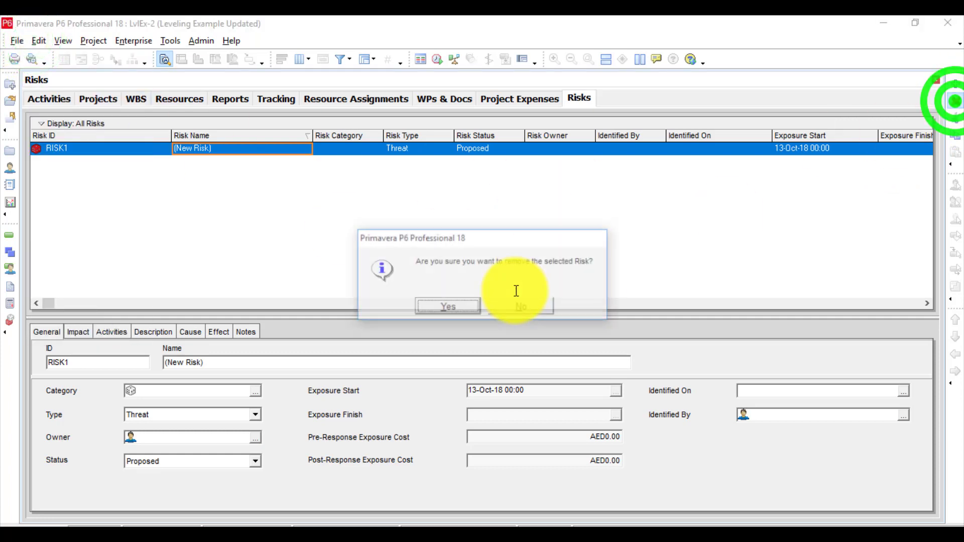
click(431, 304)
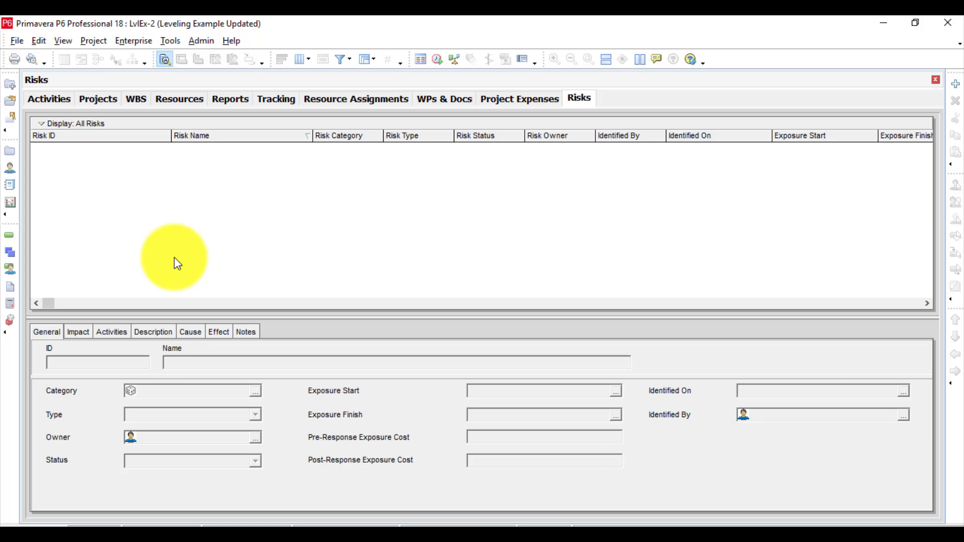
Add another risk with the default name and review its general, impact and activities details.
click(251, 332)
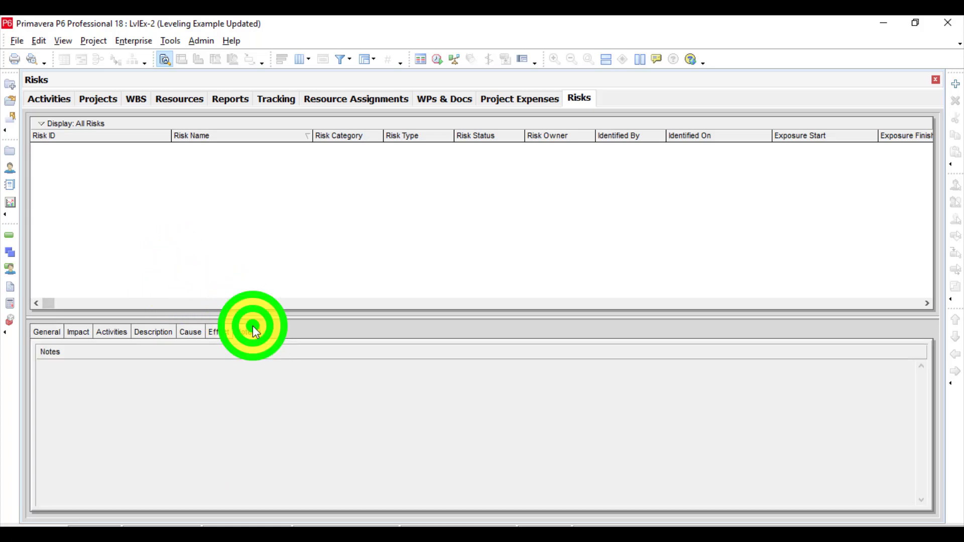
click(957, 83)
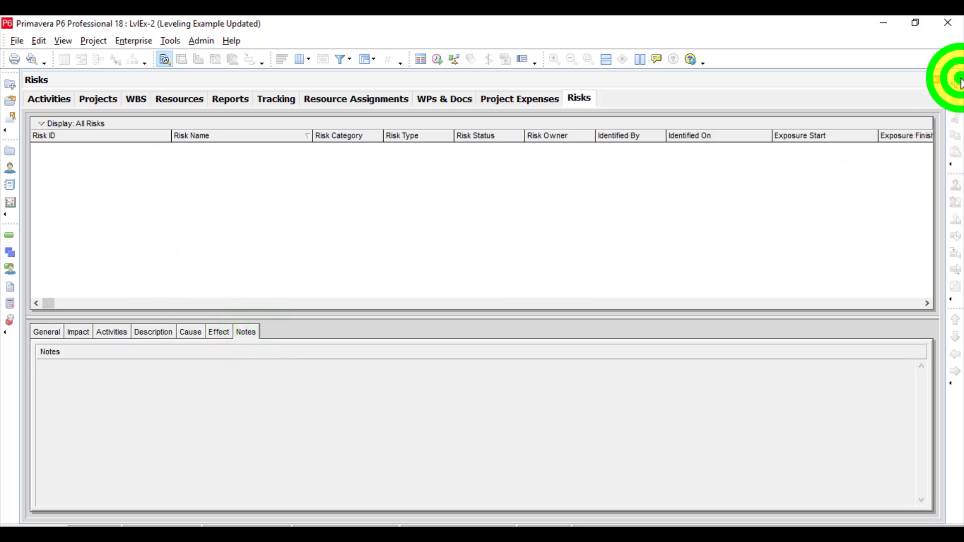
click(478, 222)
click(337, 221)
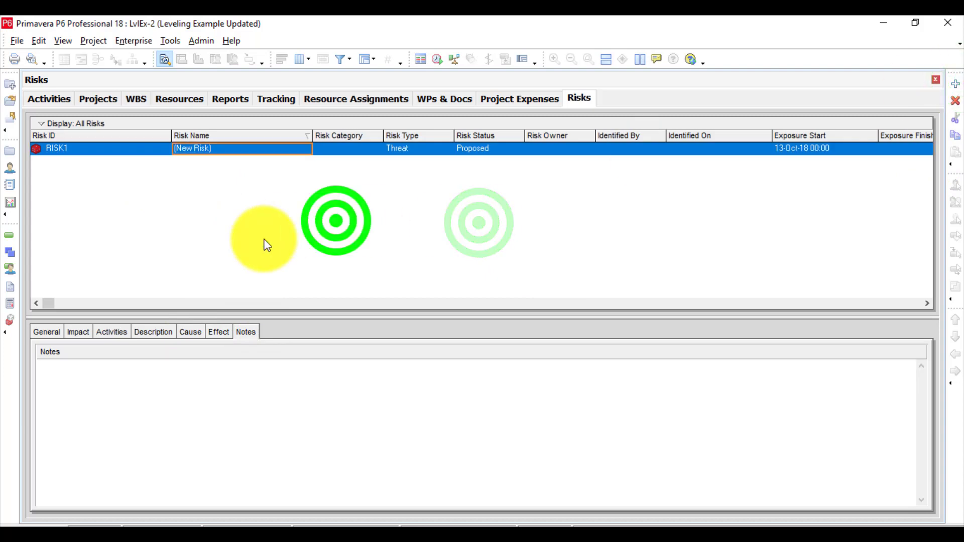
click(48, 328)
click(73, 333)
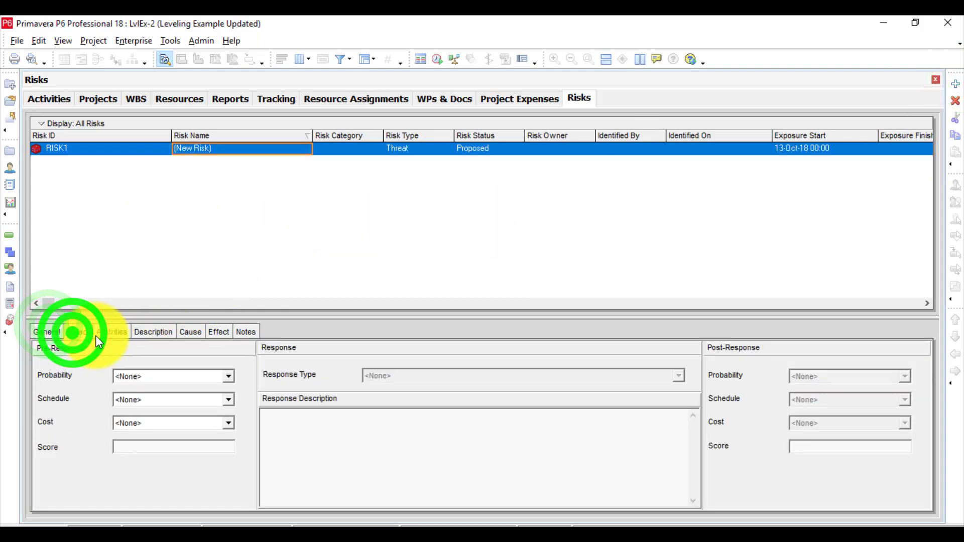
click(113, 332)
click(82, 330)
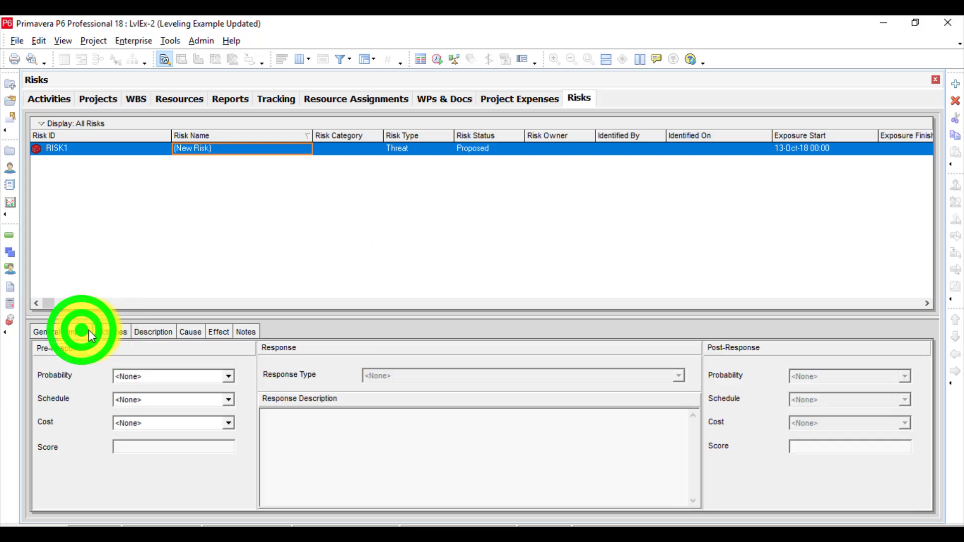
Assign activity A1000 Start to the new risk and check whether the assignment can be undone.
click(112, 332)
click(72, 500)
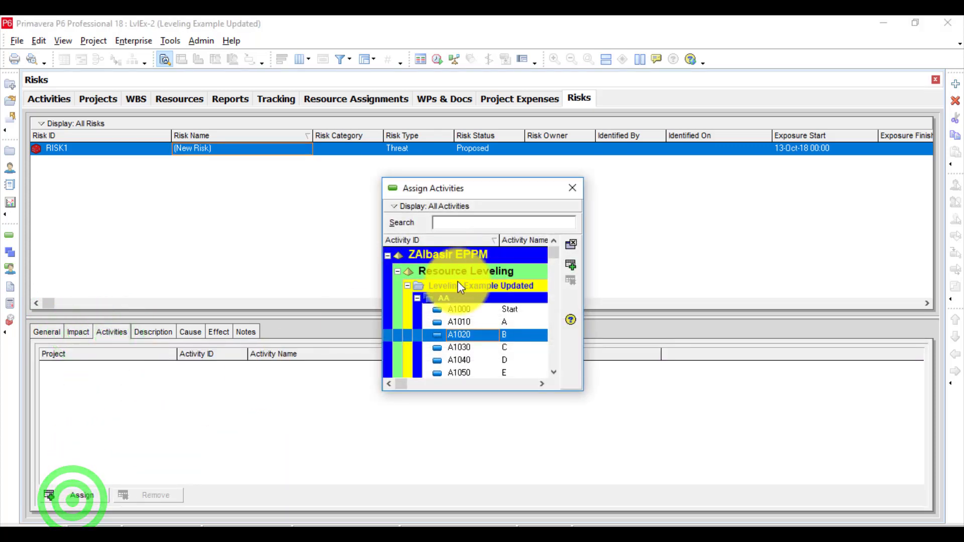
double_click(458, 309)
click(572, 188)
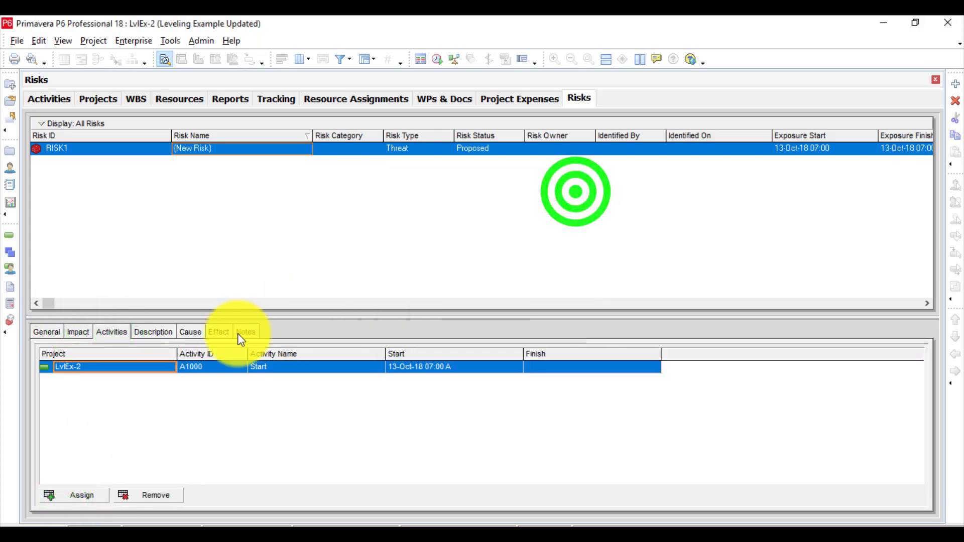
click(40, 38)
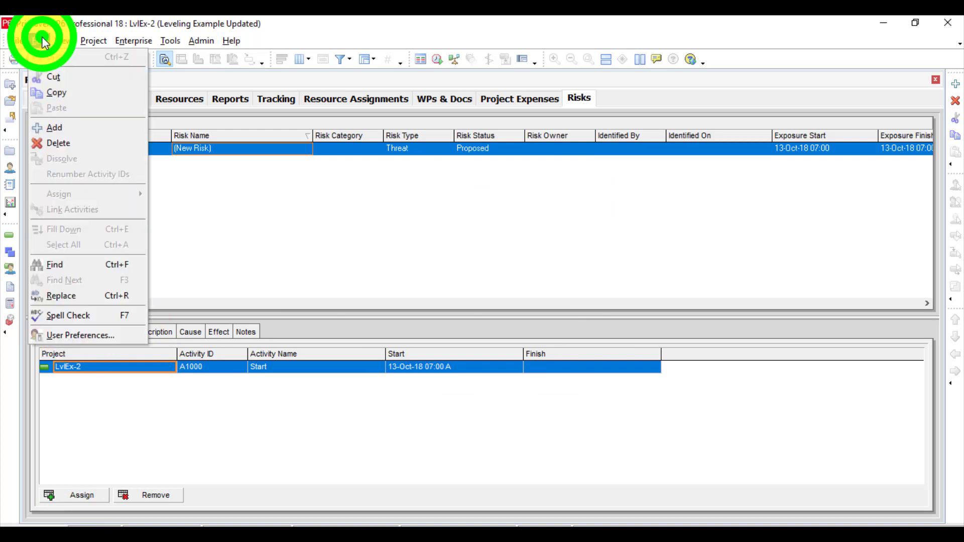
click(225, 330)
Set the new risk's pre-response probability to 2 - High (50% to 70%) and check whether the change can be undone.
click(200, 330)
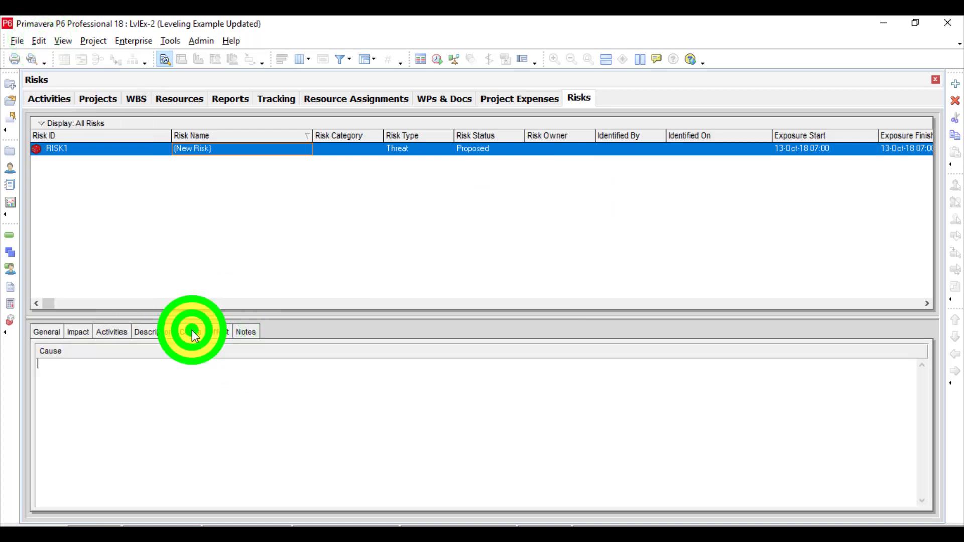
click(168, 330)
click(246, 330)
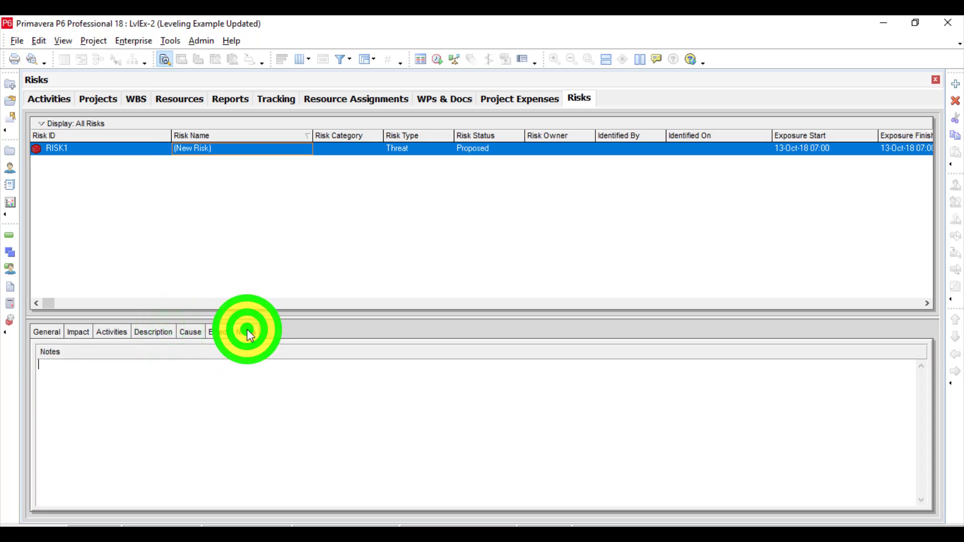
click(74, 331)
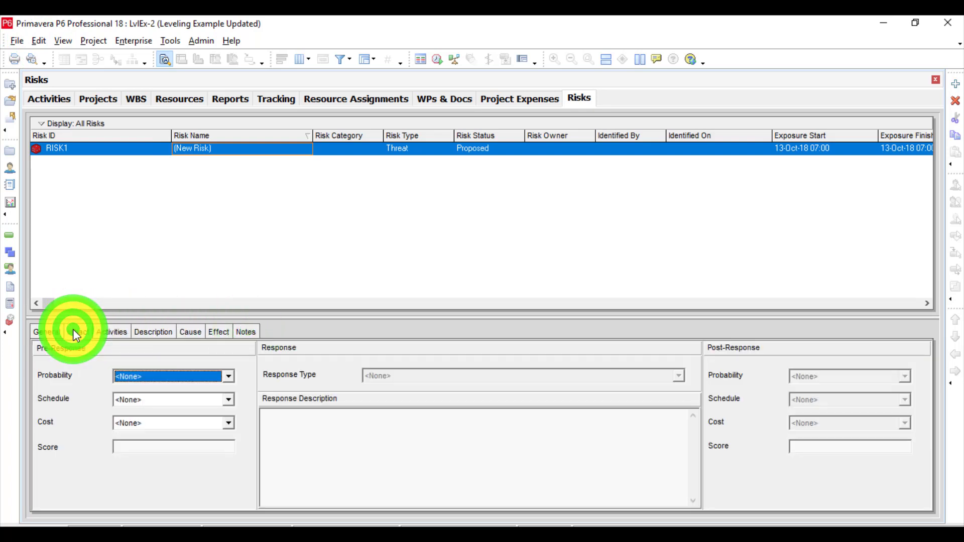
click(163, 381)
click(151, 410)
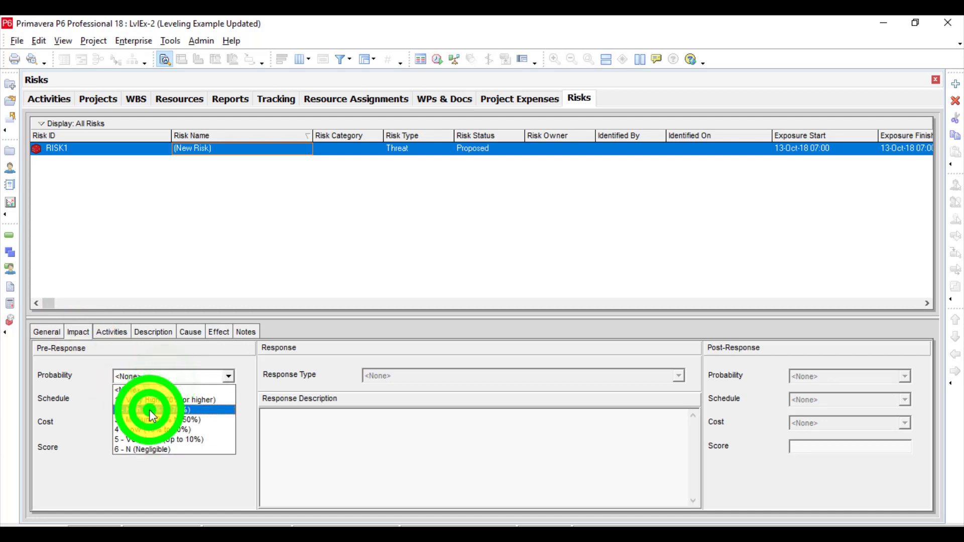
click(147, 227)
click(38, 43)
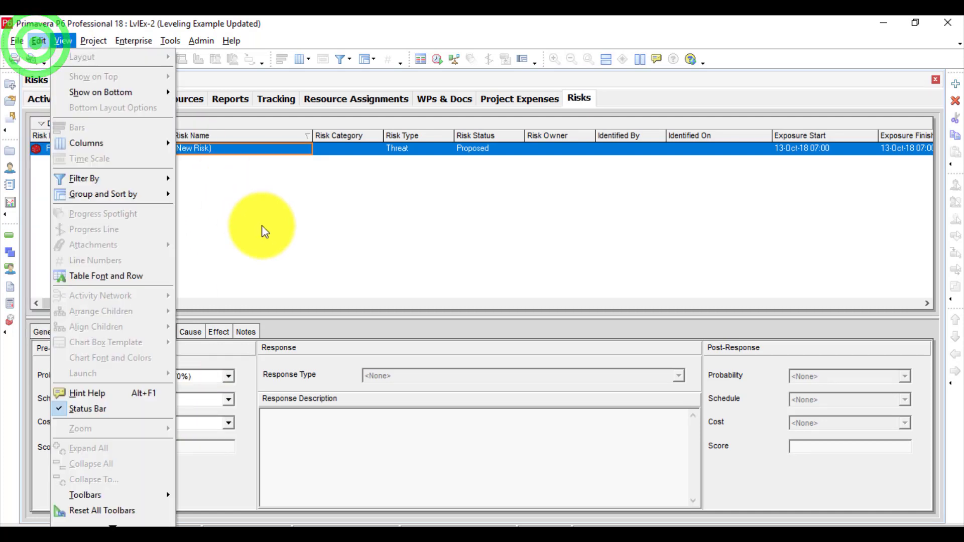
click(261, 225)
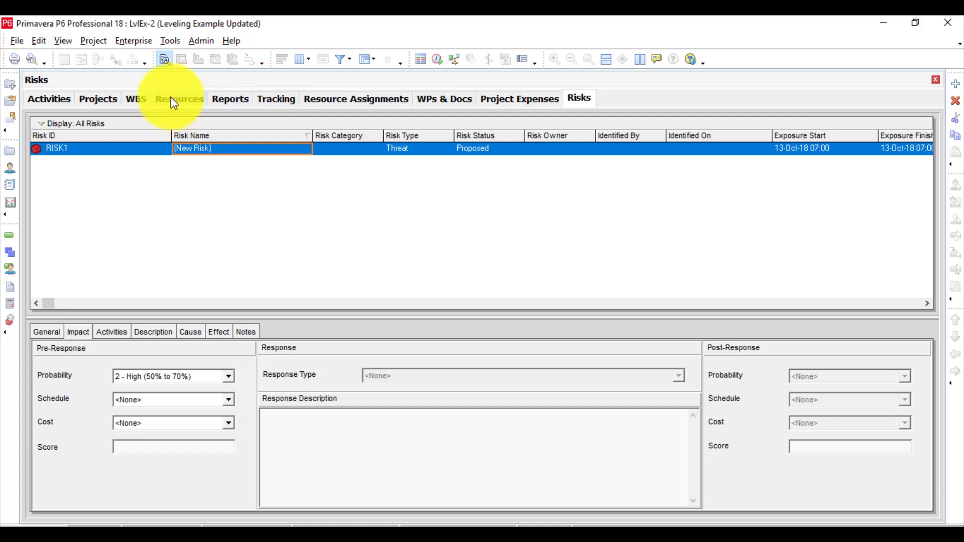
Add a WBS element with the default name under Leveling Example Updated and check whether it can be undone.
click(134, 99)
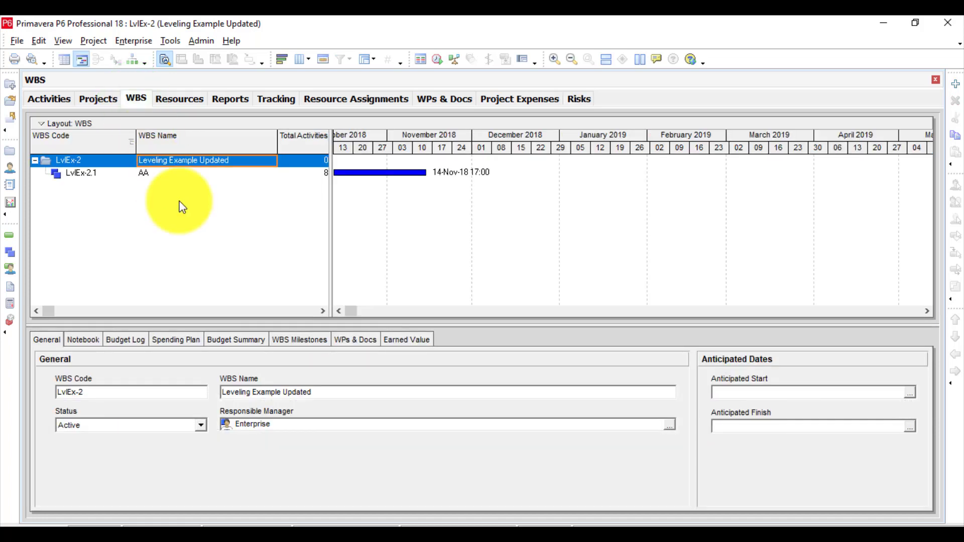
click(956, 85)
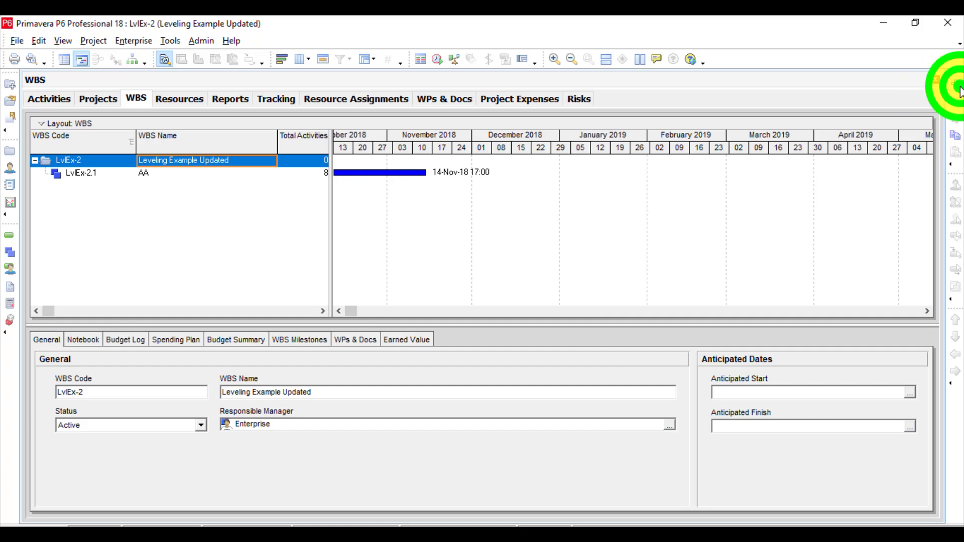
click(159, 214)
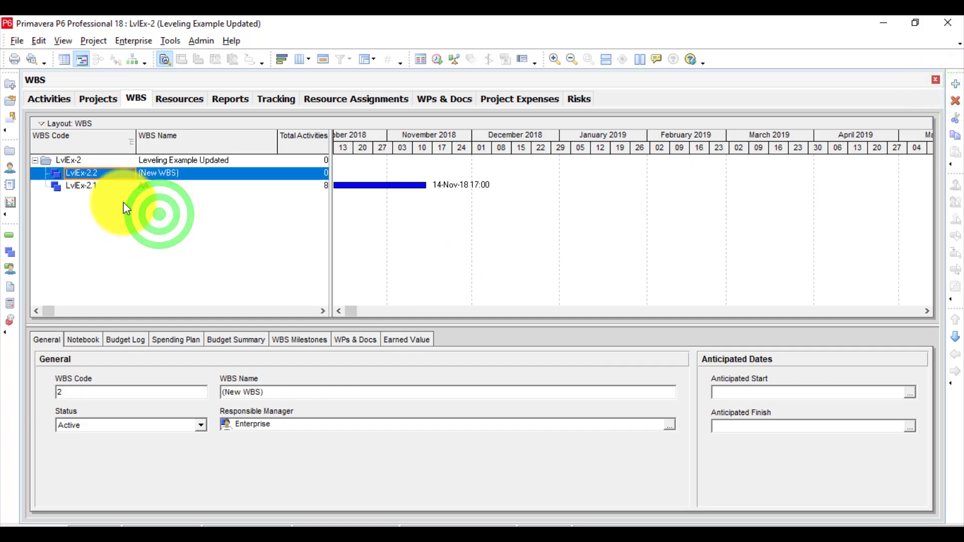
click(38, 41)
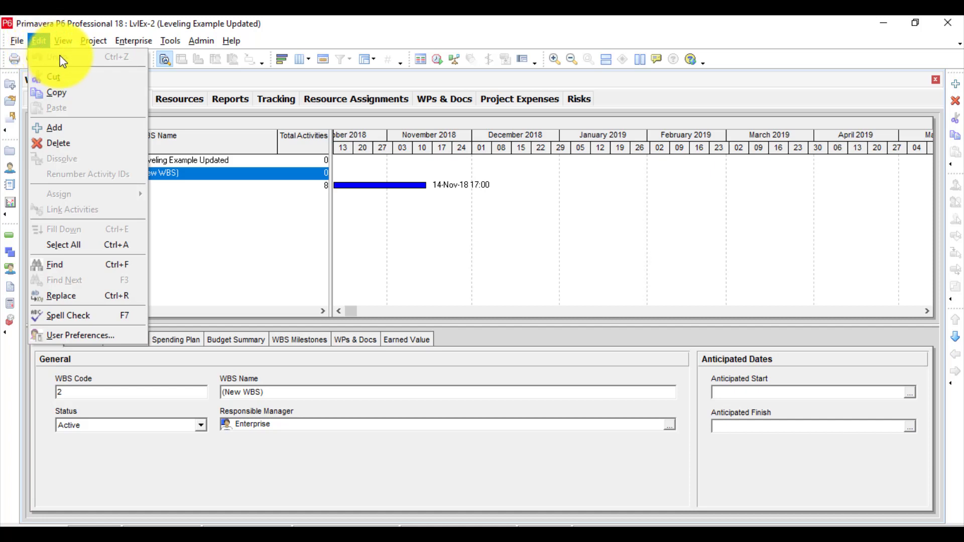
click(251, 204)
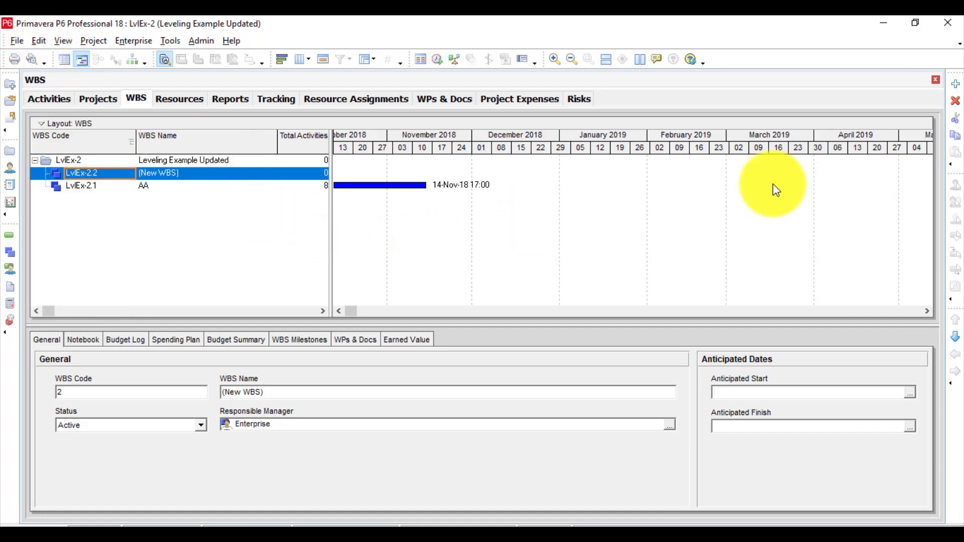
Delete the newly added WBS element under Leveling Example Updated.
click(956, 100)
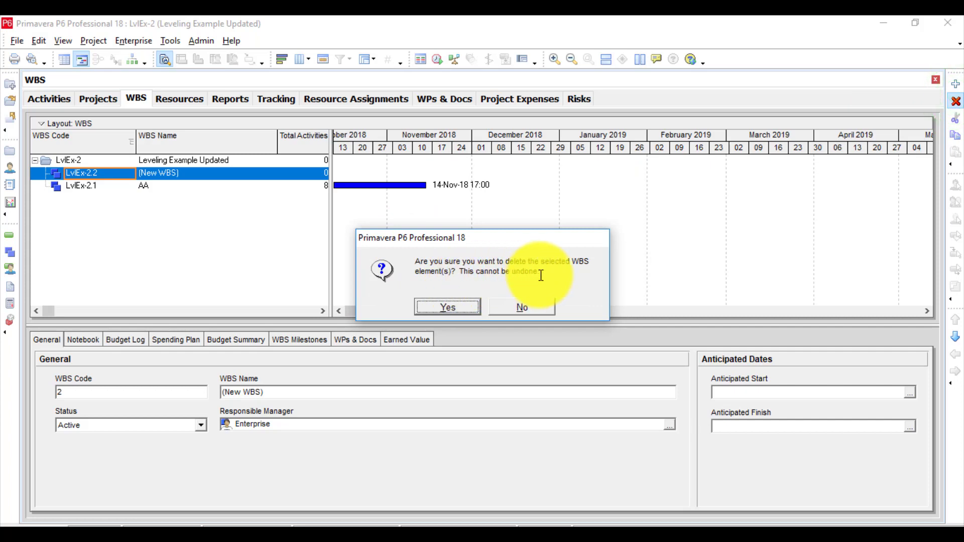
click(447, 306)
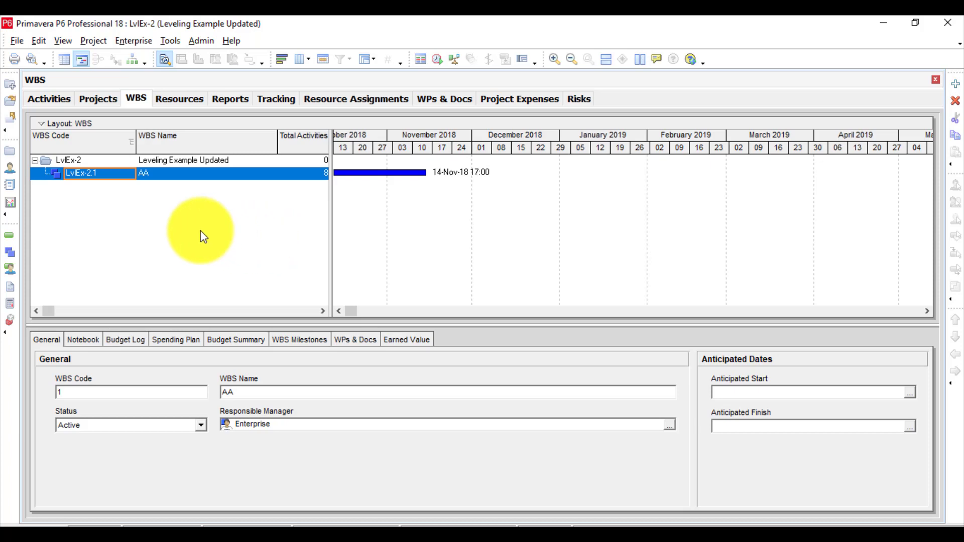
click(200, 231)
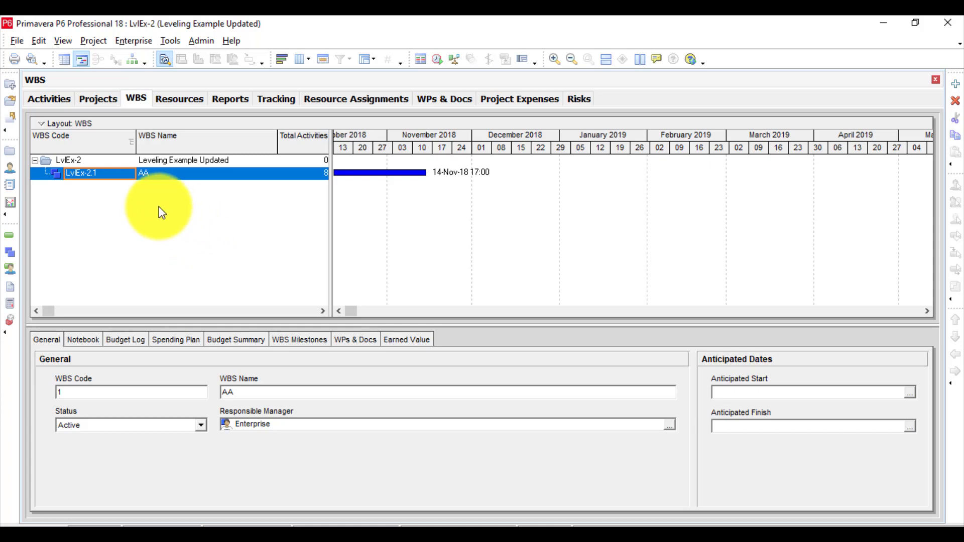
Check whether the deletion of the WBS element under Leveling Example Updated can be undone.
click(39, 41)
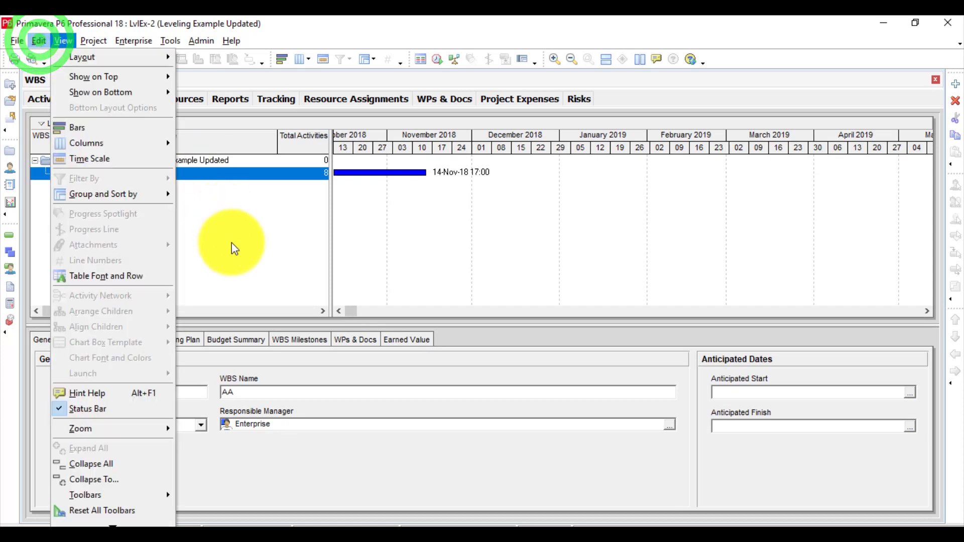
click(237, 252)
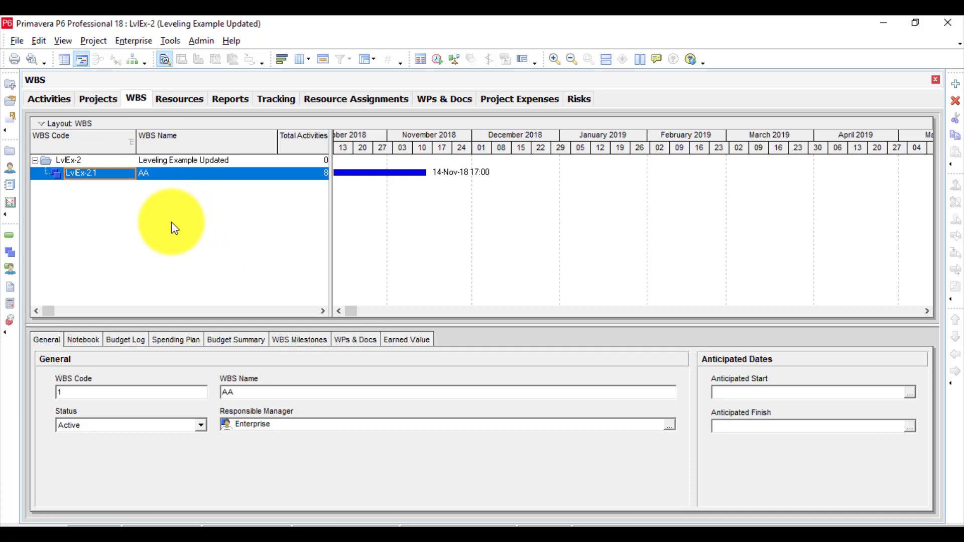
Add an activity with the default name under WBS AA in the Activities view and check whether the addition can be undone.
click(8, 237)
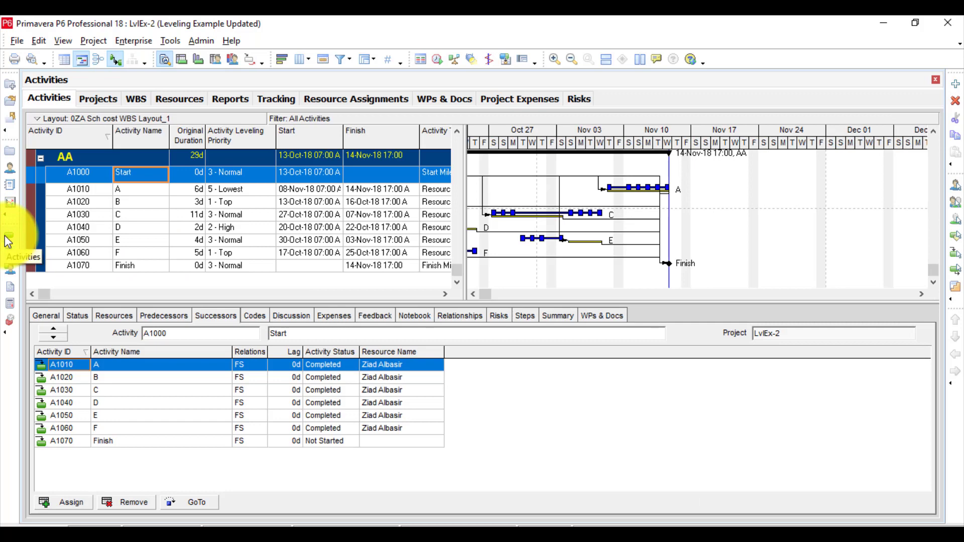
click(473, 294)
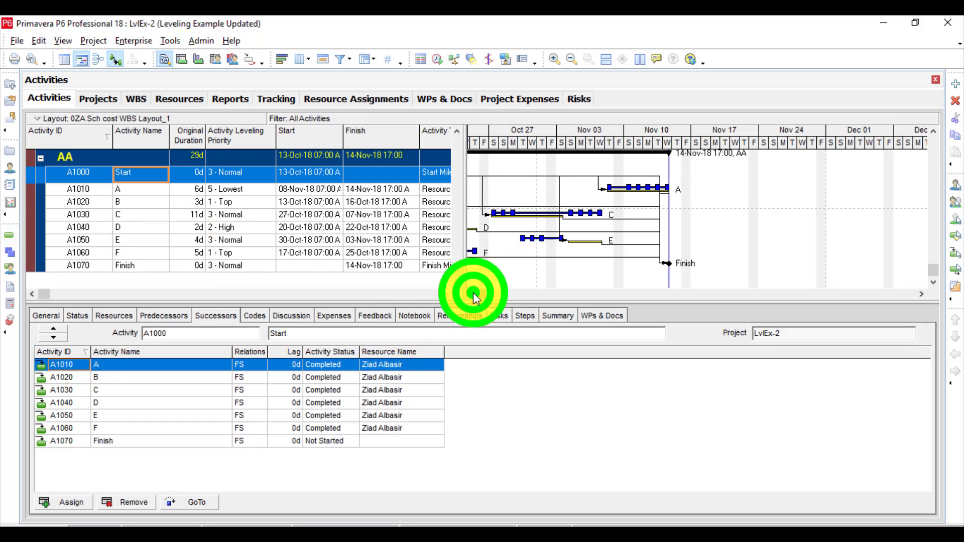
click(473, 293)
click(473, 293)
click(473, 293)
click(474, 293)
click(474, 292)
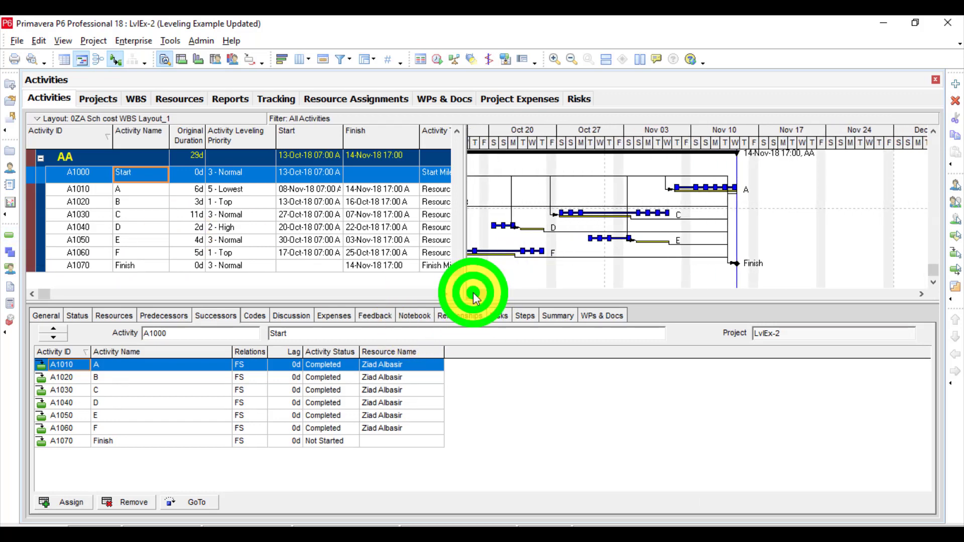
click(473, 293)
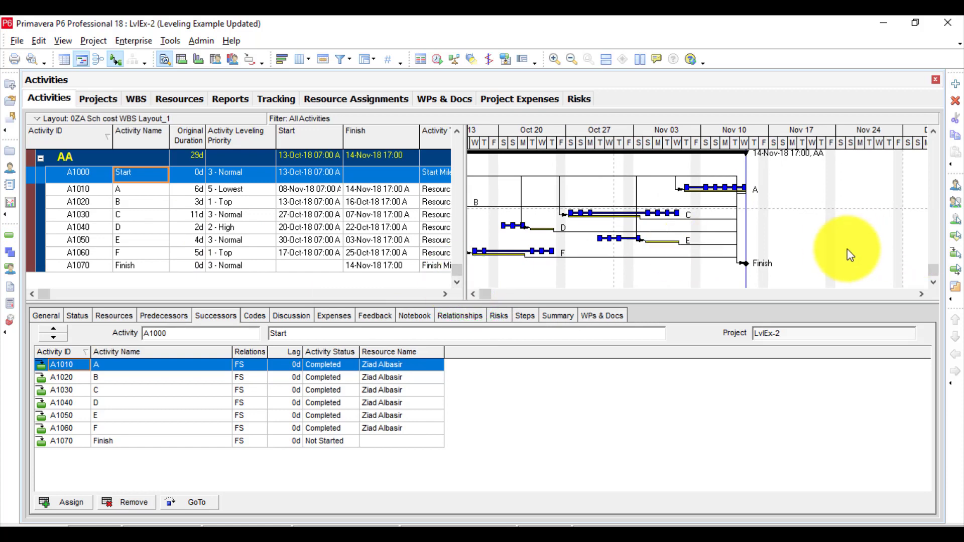
click(956, 84)
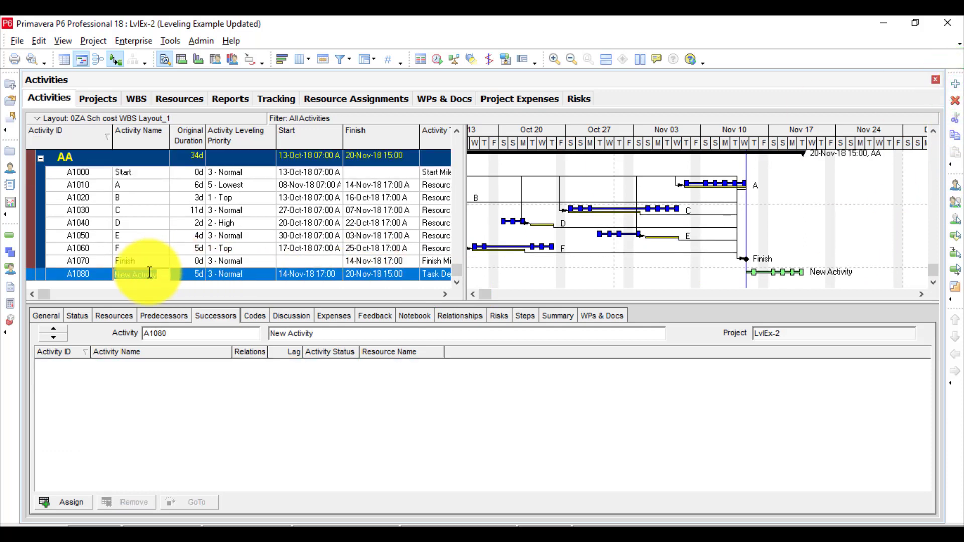
click(36, 41)
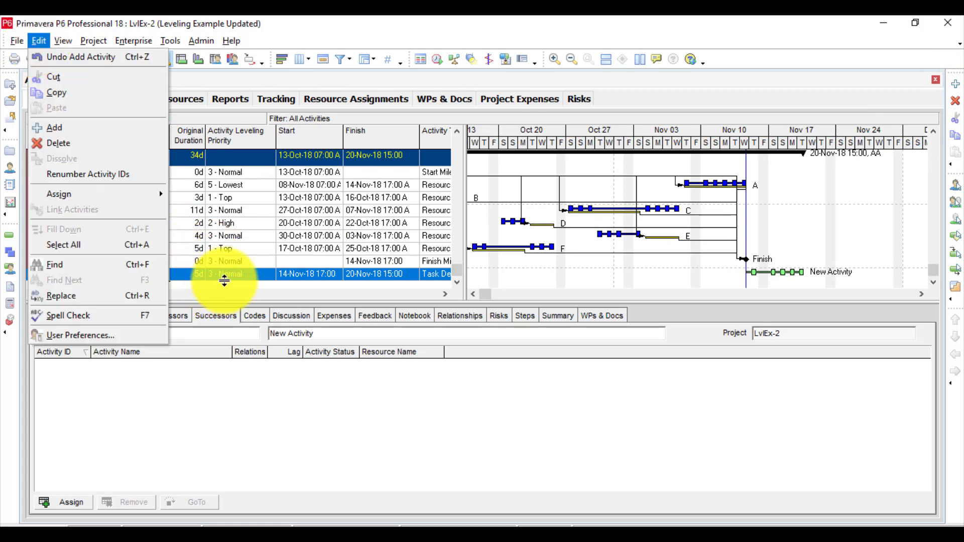
Add three more activities with the default name under WBS AA and check whether they can be undone.
click(956, 84)
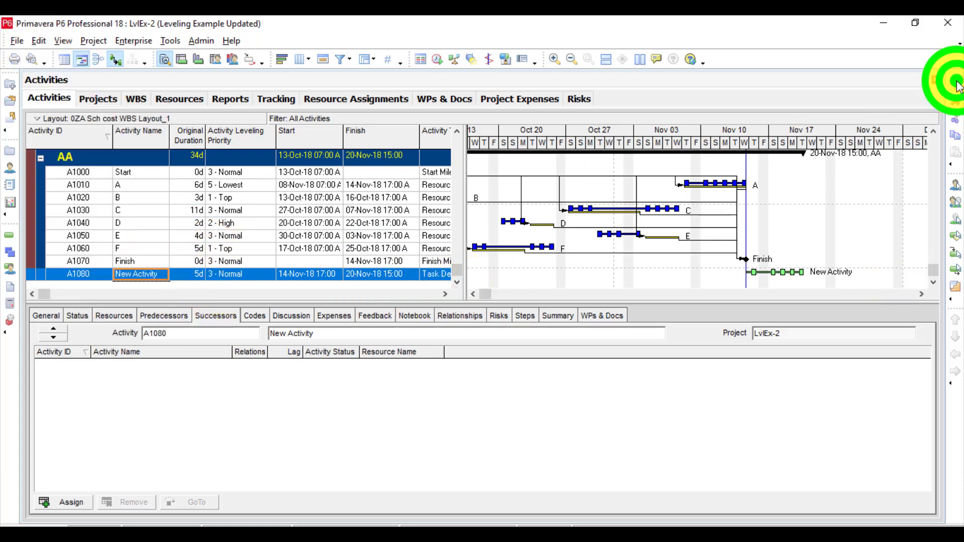
click(955, 84)
click(956, 84)
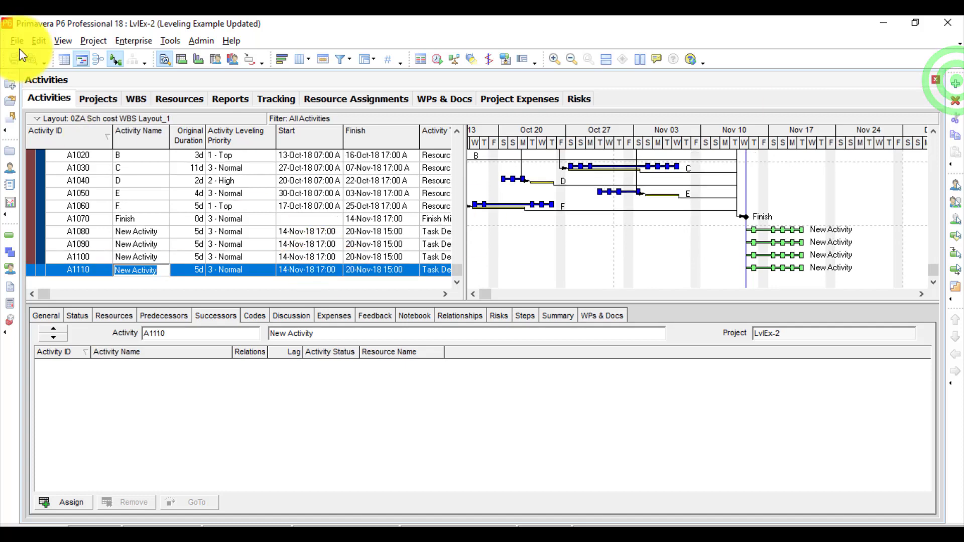
click(39, 43)
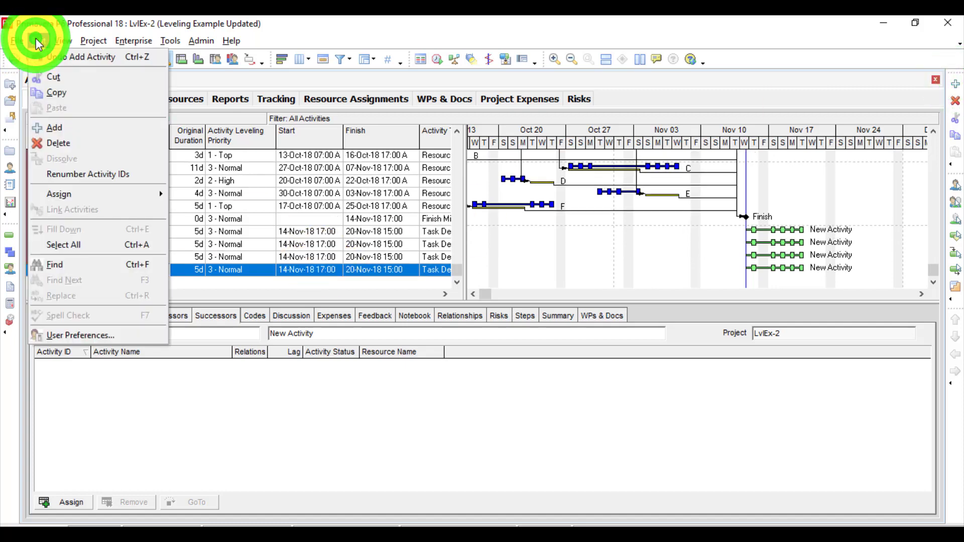
click(38, 43)
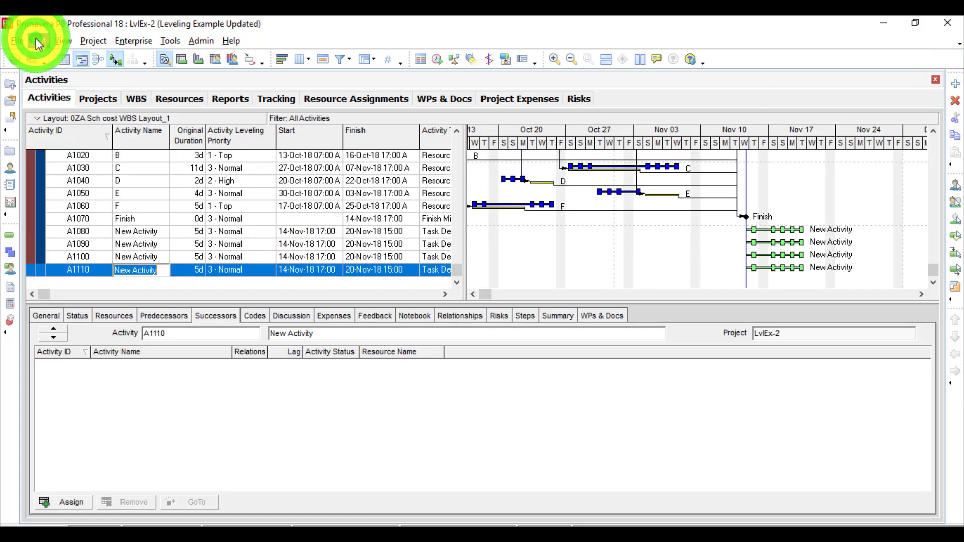
click(37, 42)
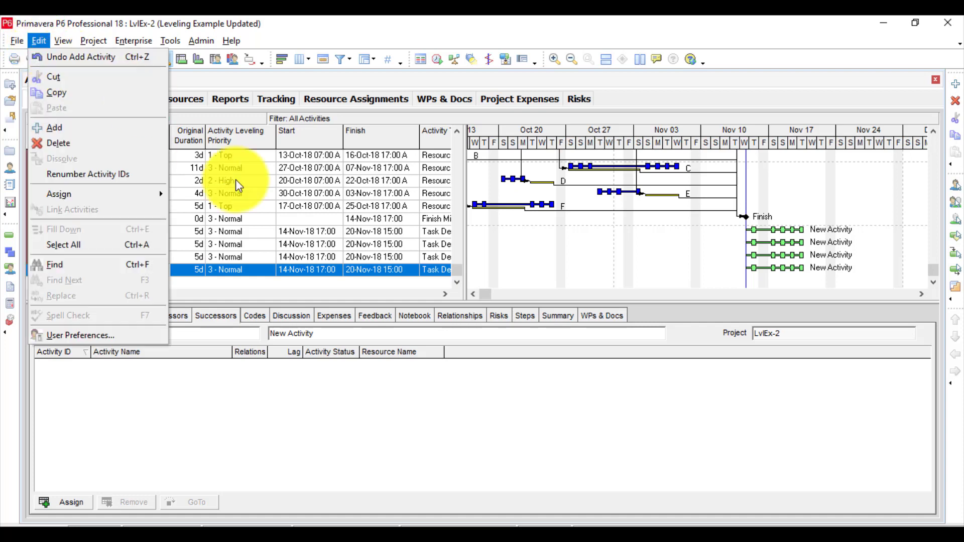
Rename activity A1110 as tivitsdsadsadsdasy and undo the rename.
click(188, 271)
click(142, 272)
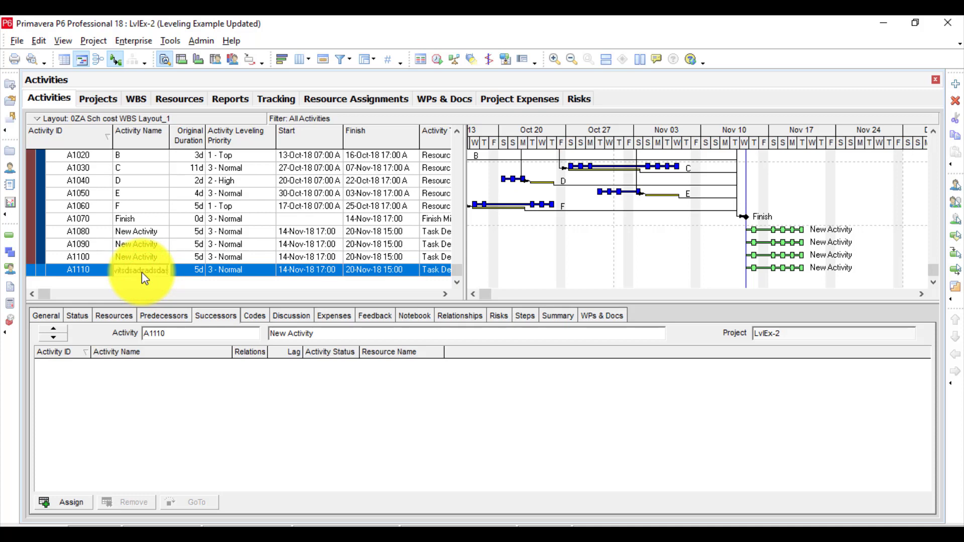
key(Return)
click(39, 38)
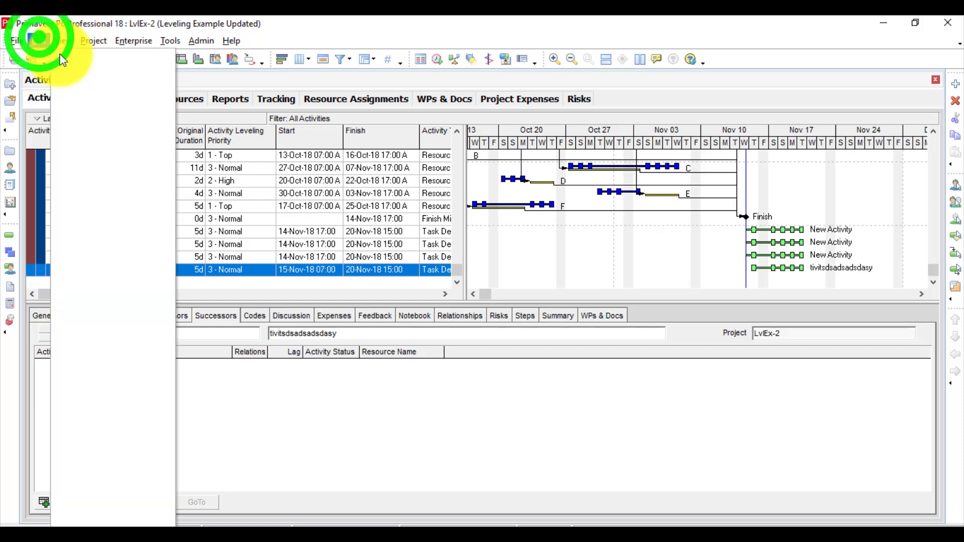
click(45, 59)
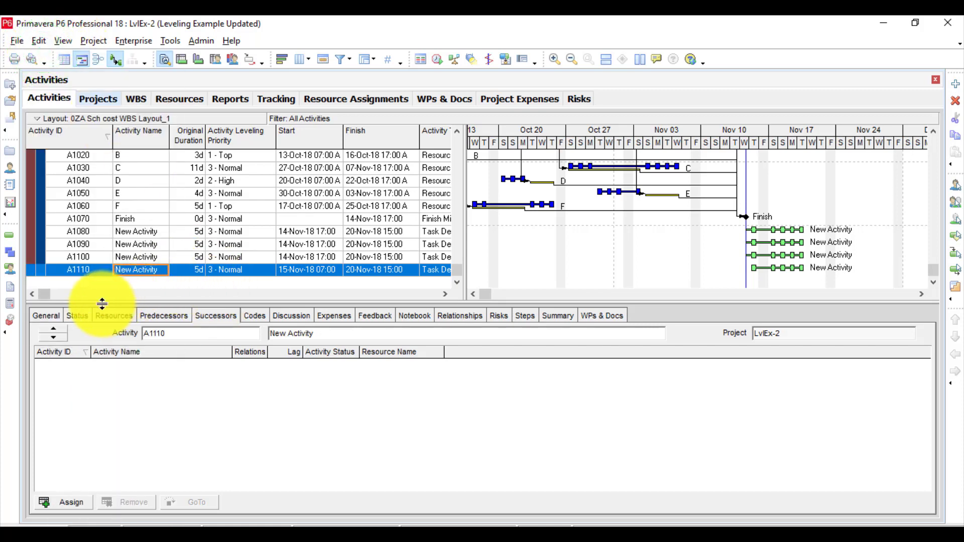
Review the general, status, resource, predecessor and successor details of activity A1110.
click(47, 314)
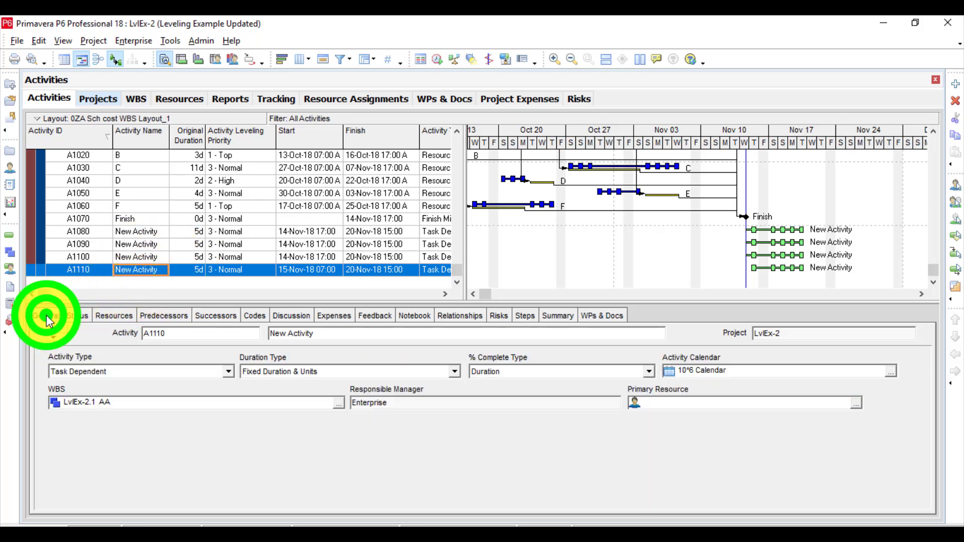
click(75, 315)
click(109, 316)
click(166, 316)
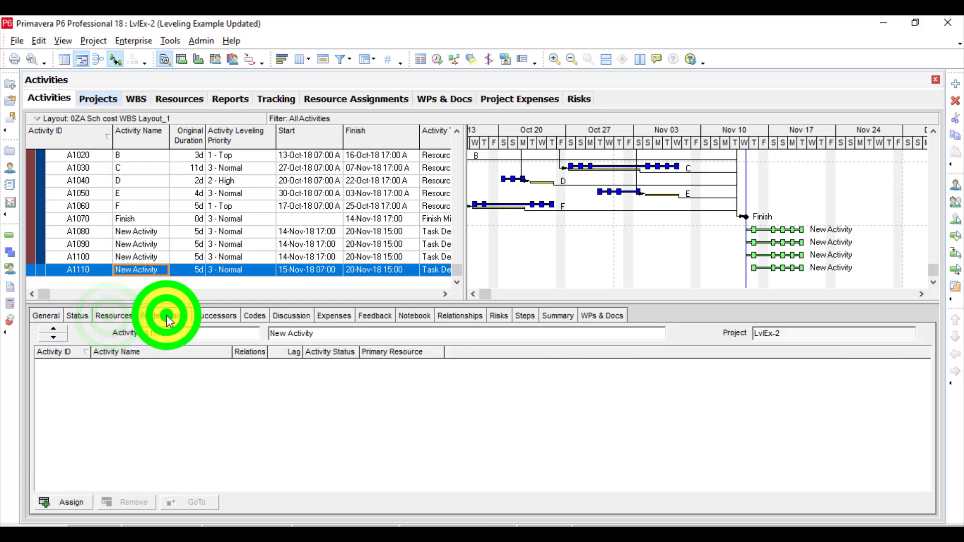
click(227, 318)
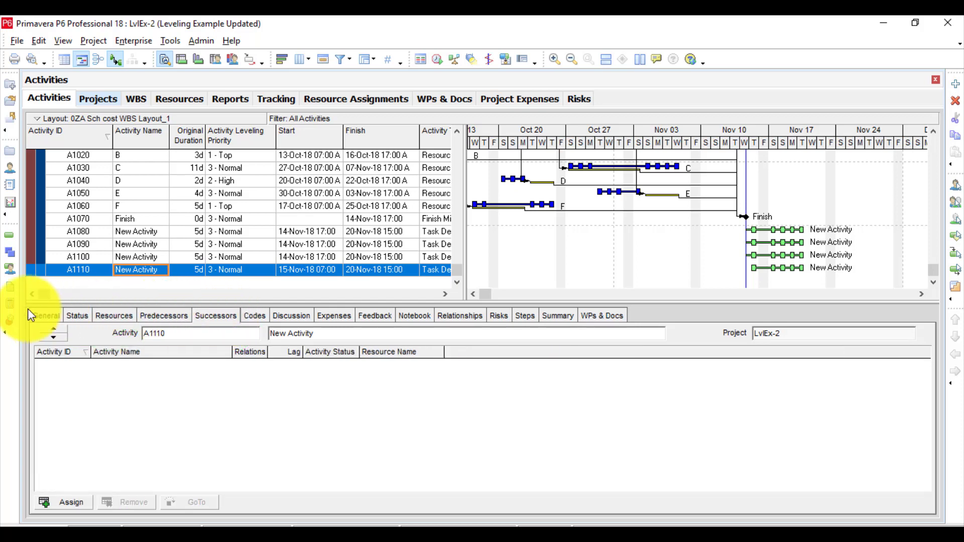
Assign the global Milestones code value KOM (Kick Off Meeting) to activity A1110 and check whether the assignment can be undone.
click(255, 316)
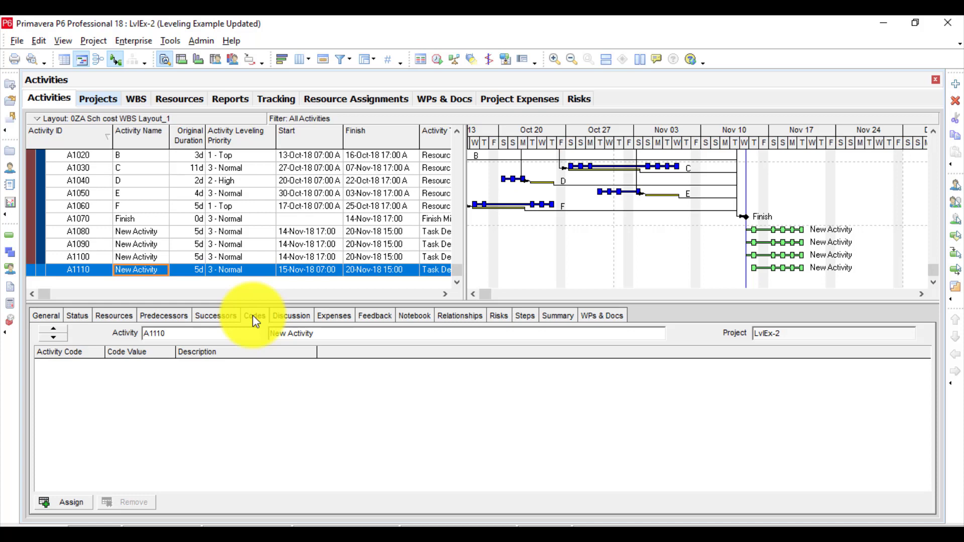
click(69, 502)
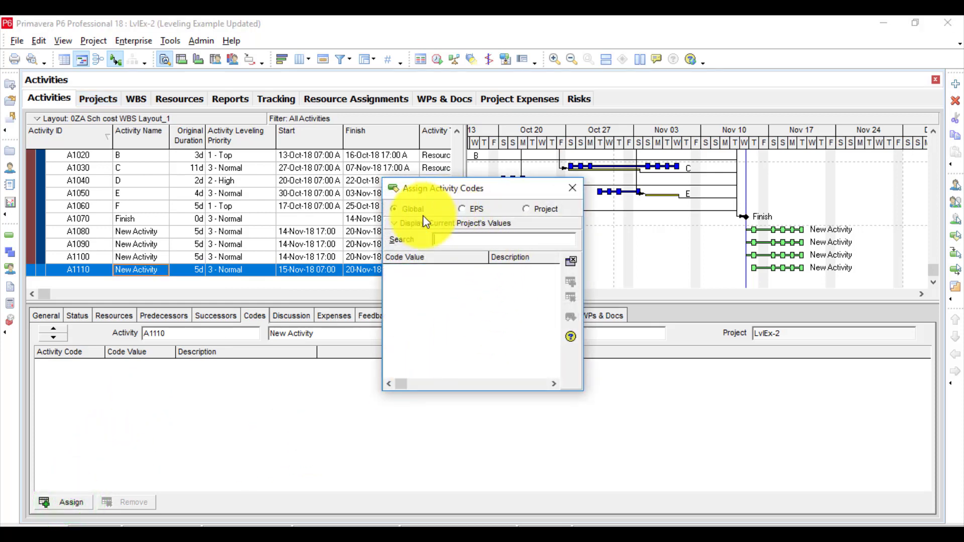
click(406, 224)
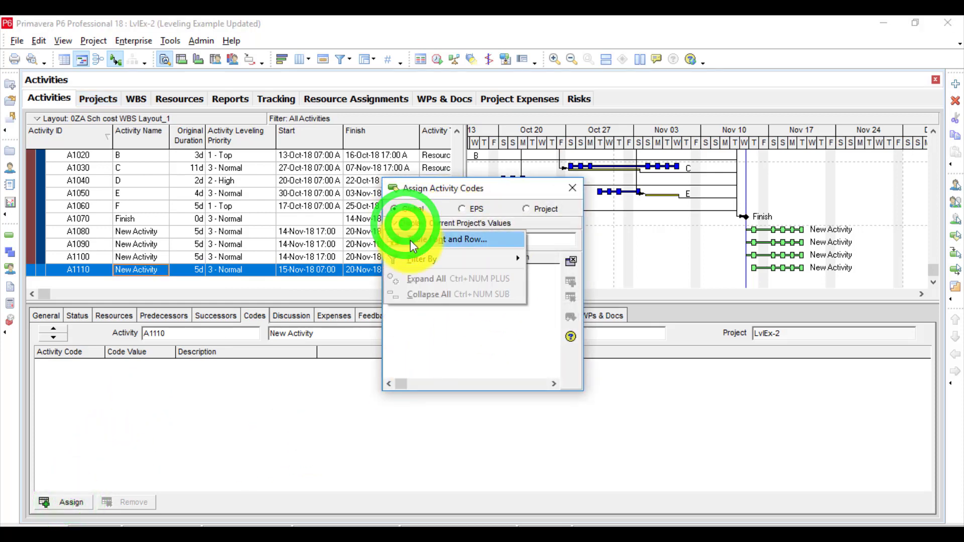
mouse_move(414, 255)
click(542, 275)
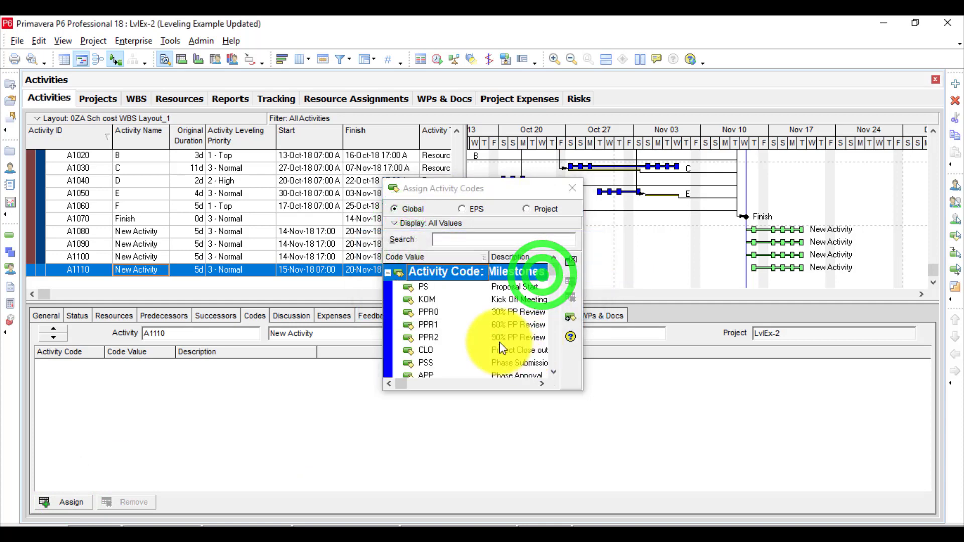
double_click(451, 299)
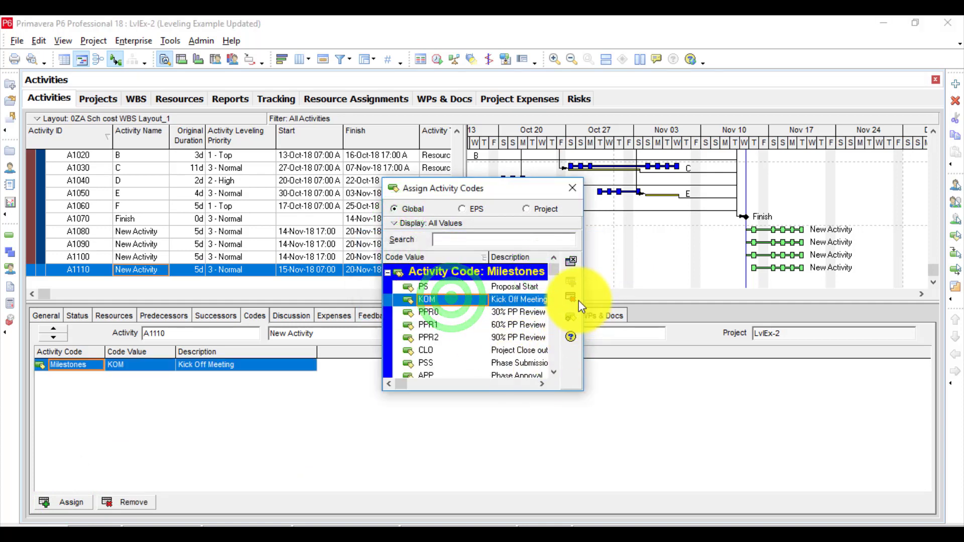
click(572, 188)
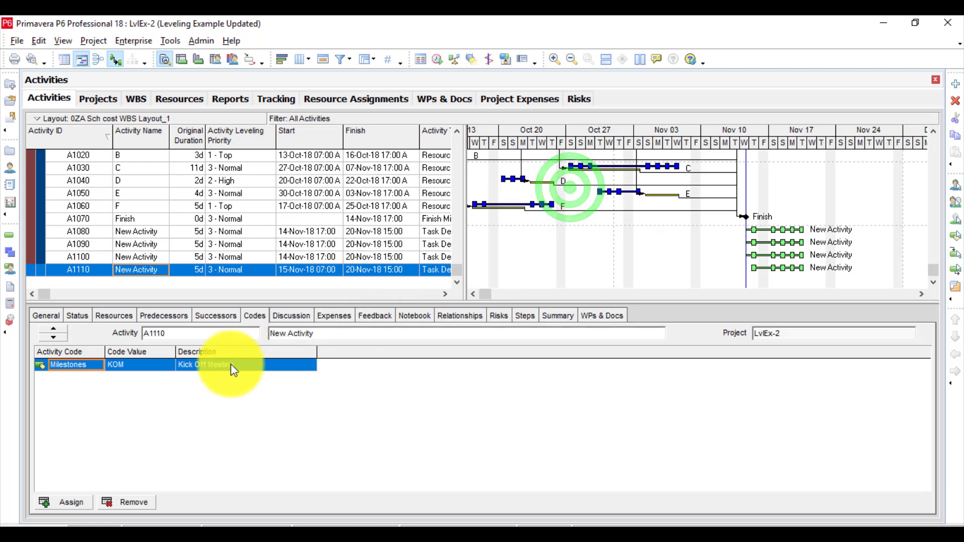
click(39, 40)
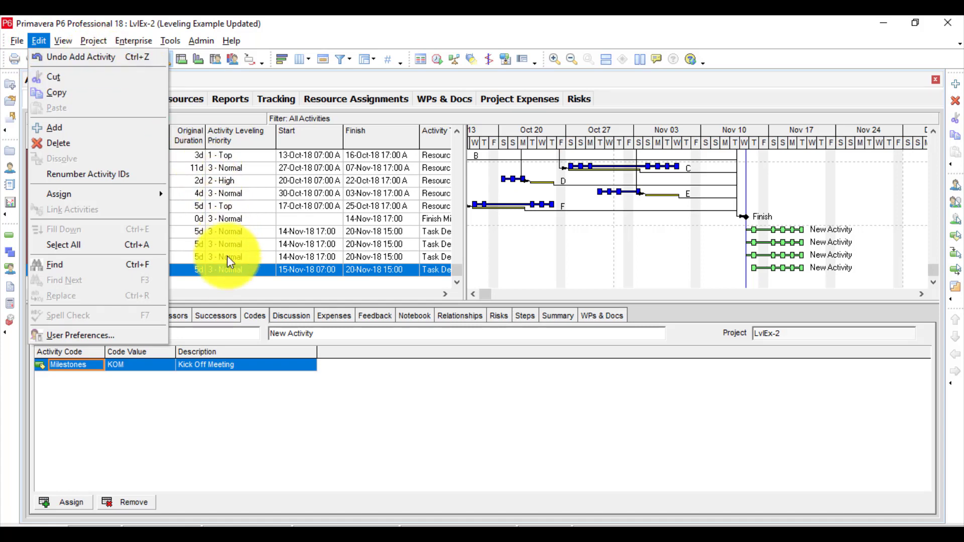
click(200, 393)
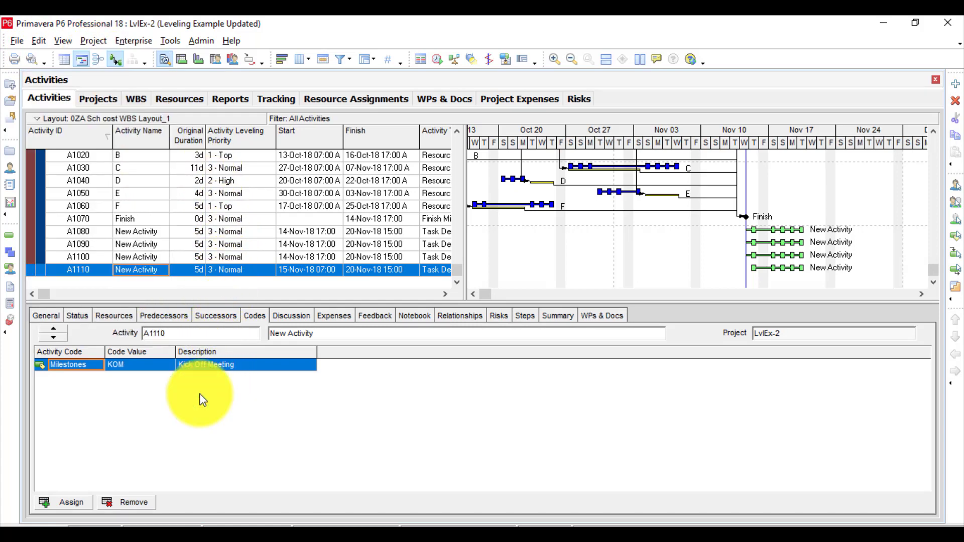
Remove the Milestones code KOM from activity A1110 and check whether the removal can be undone.
click(257, 315)
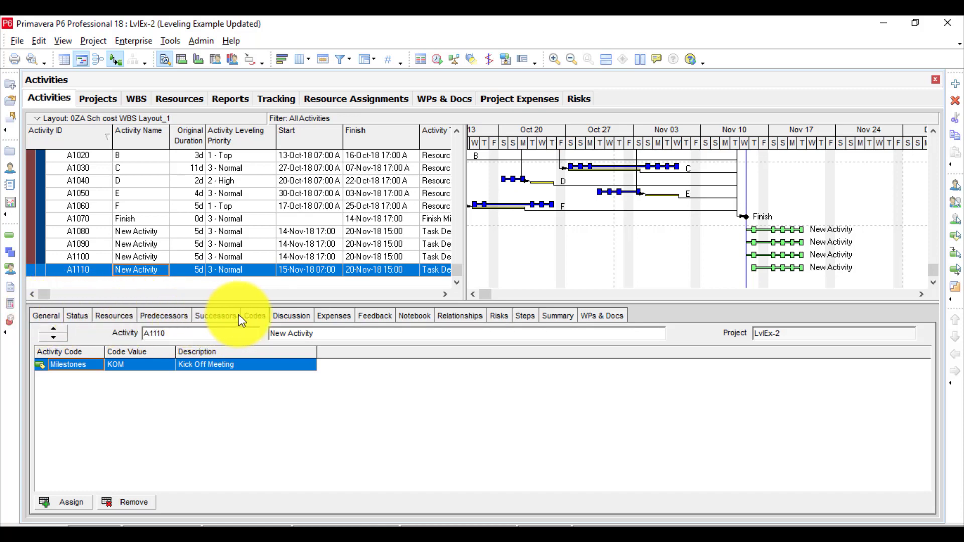
click(138, 502)
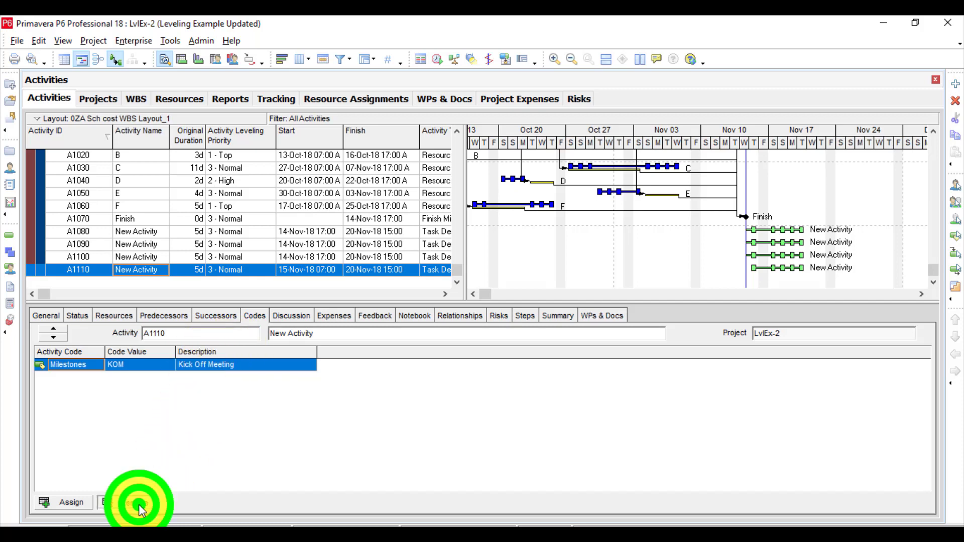
click(448, 305)
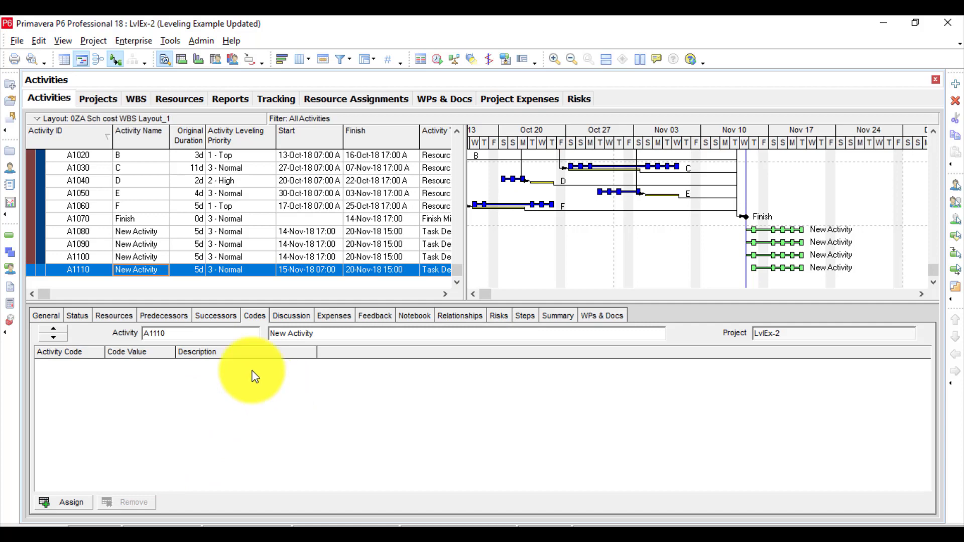
click(37, 41)
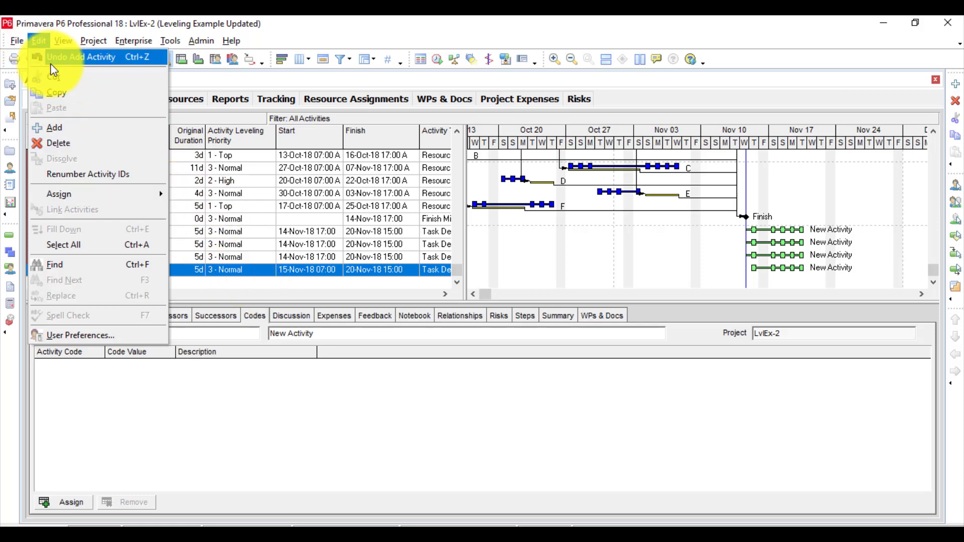
Post the comment "F" in the discussion of activity A1110.
click(287, 315)
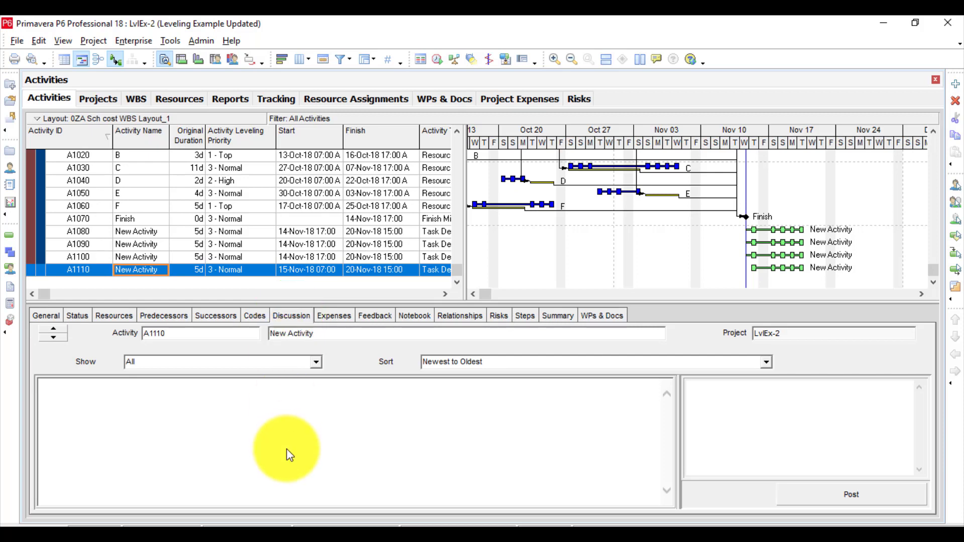
click(209, 415)
click(736, 406)
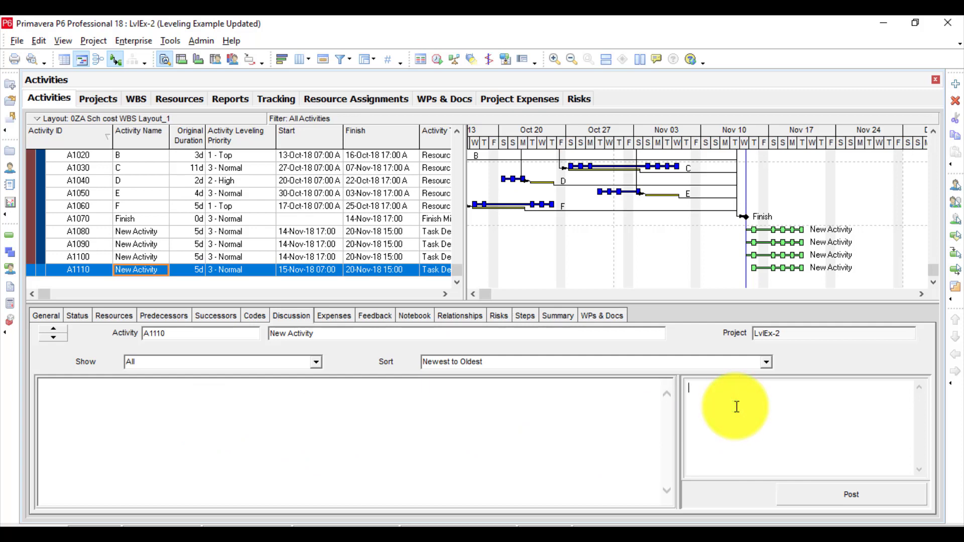
text(F)
click(860, 499)
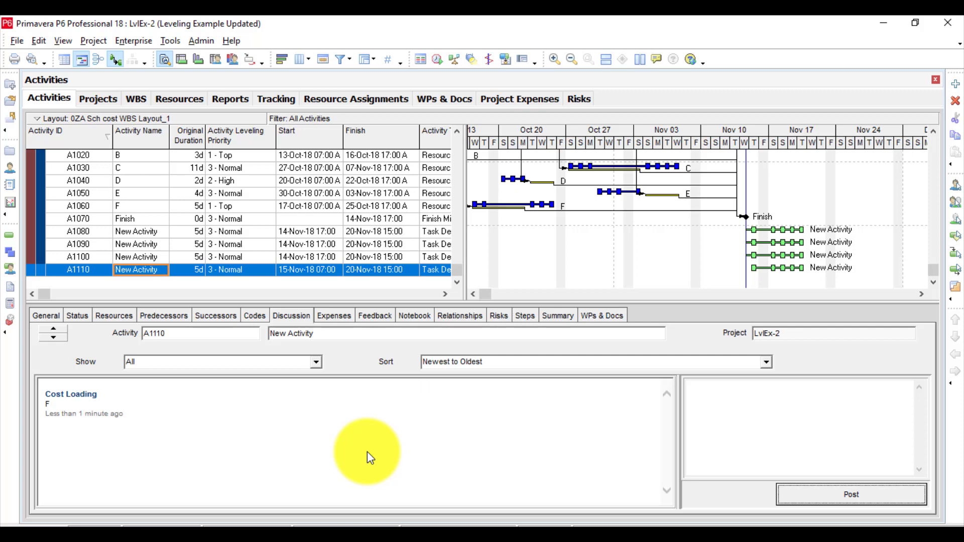
click(104, 395)
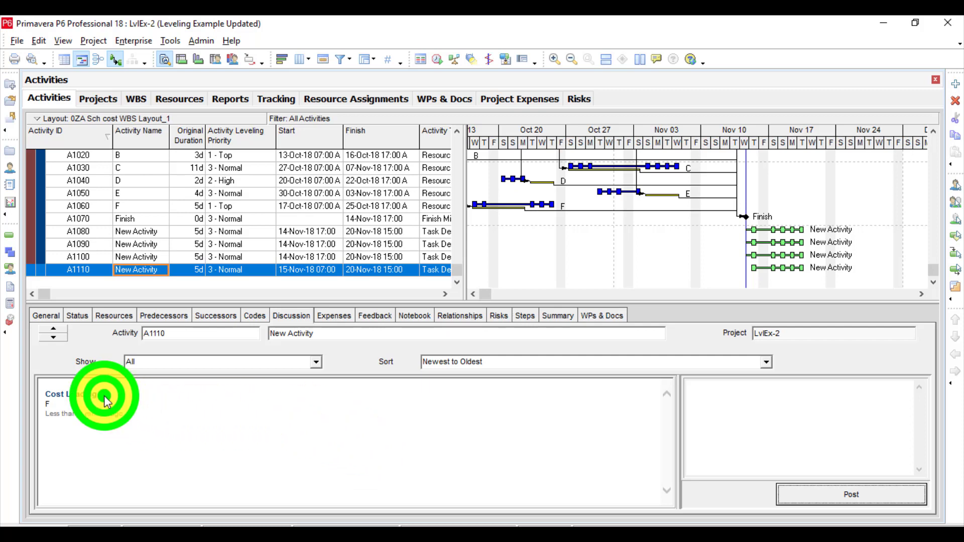
Check the posted comment in activity A1110's discussion for a way to edit or remove it, comparing with the activity's feedback details.
click(69, 398)
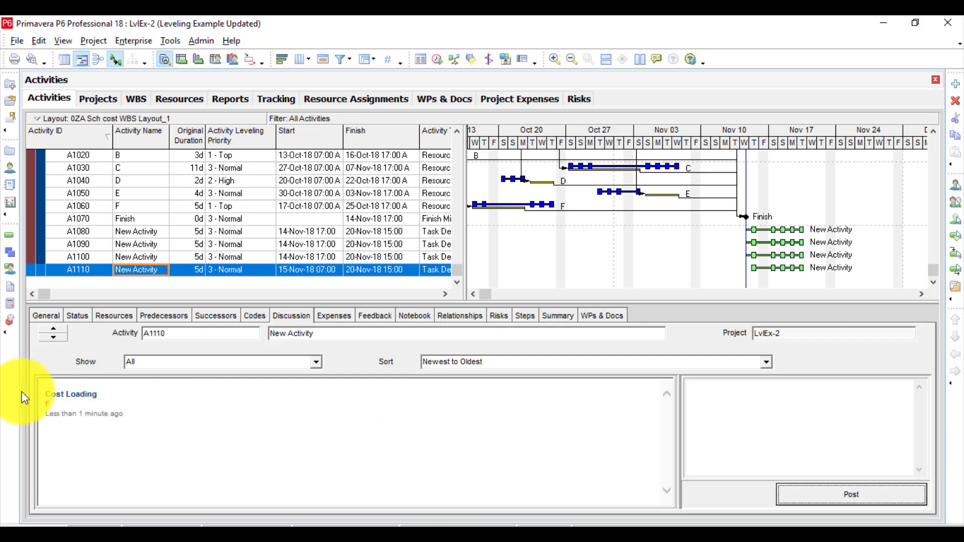
click(55, 401)
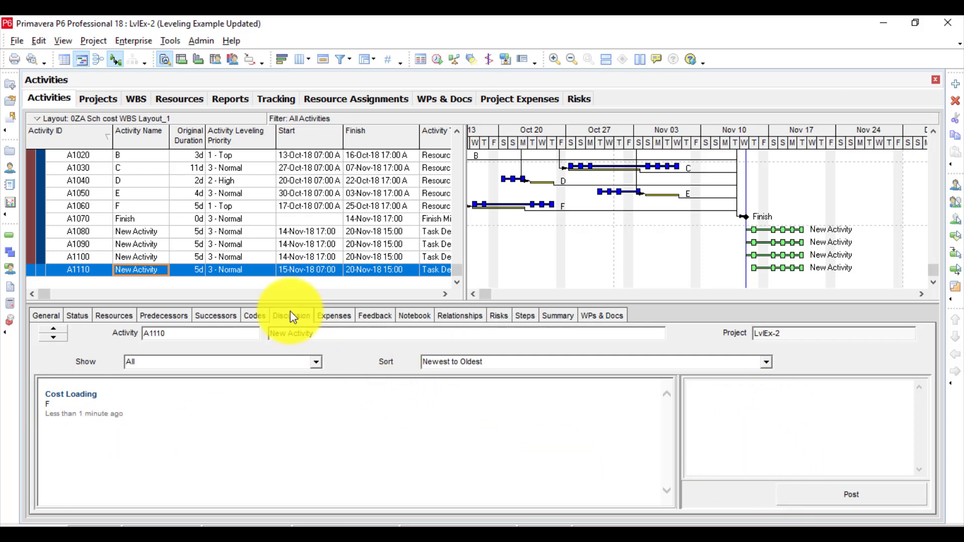
click(379, 319)
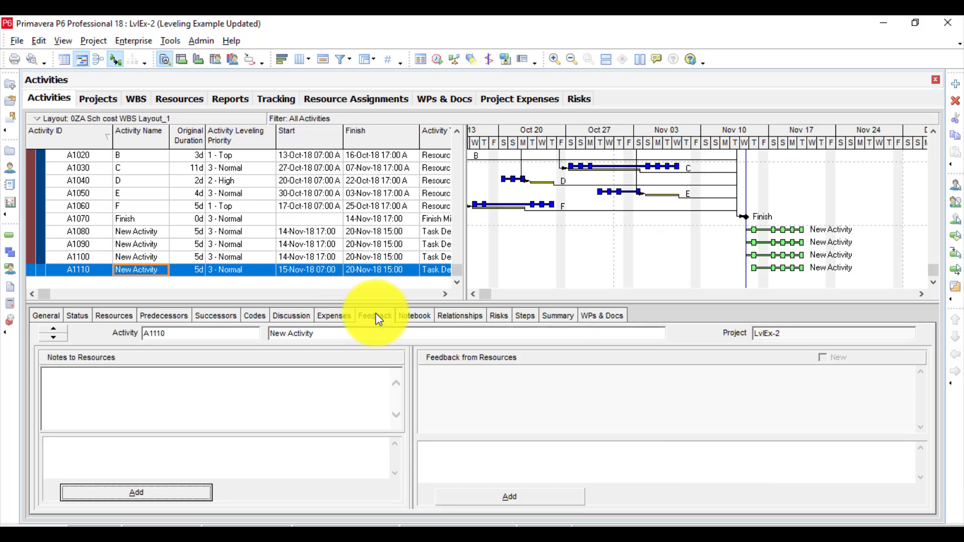
click(294, 314)
click(155, 431)
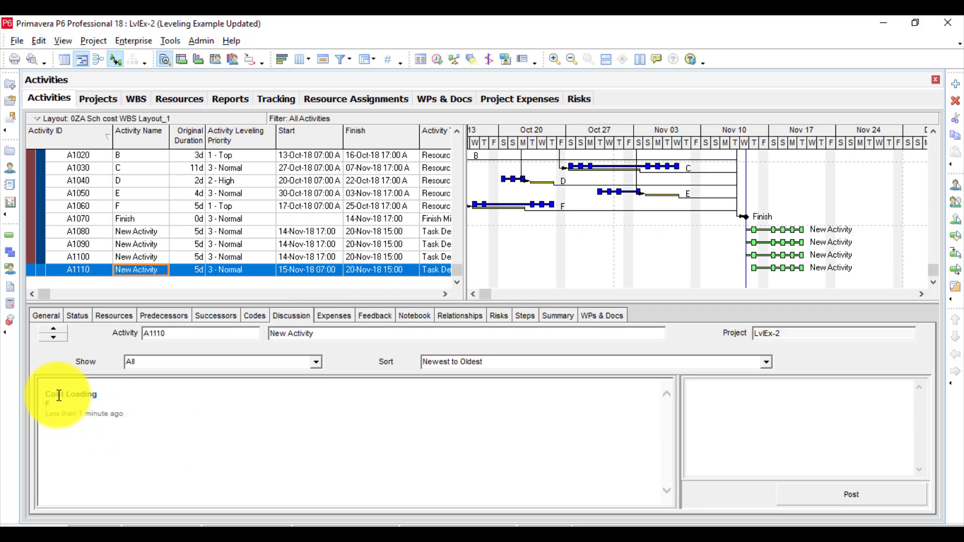
click(706, 408)
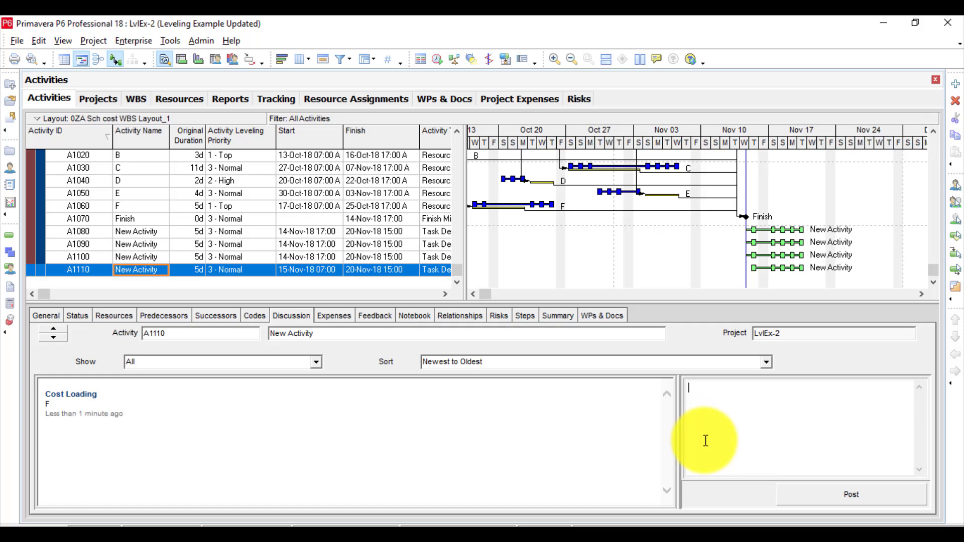
Delete activity A1110 along with its discussion comment.
click(519, 449)
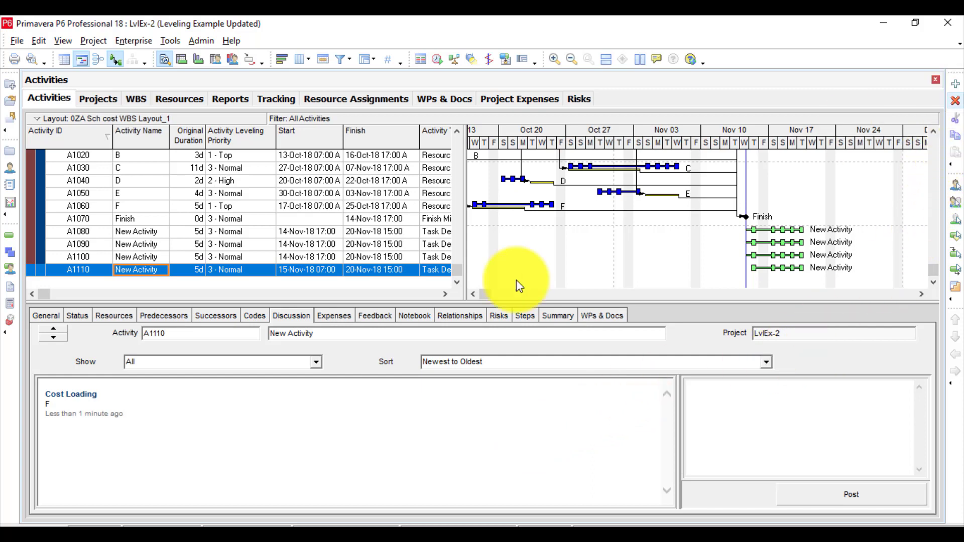
click(956, 101)
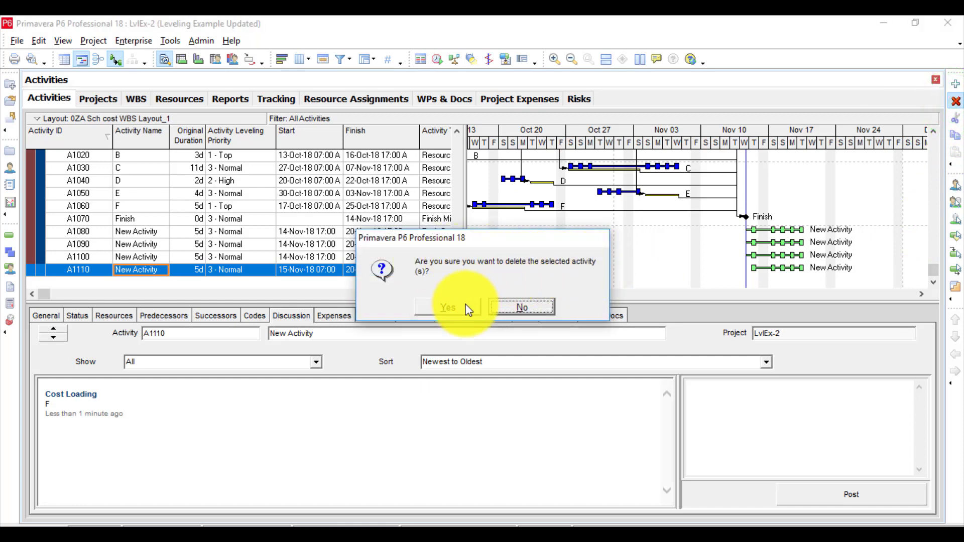
click(448, 306)
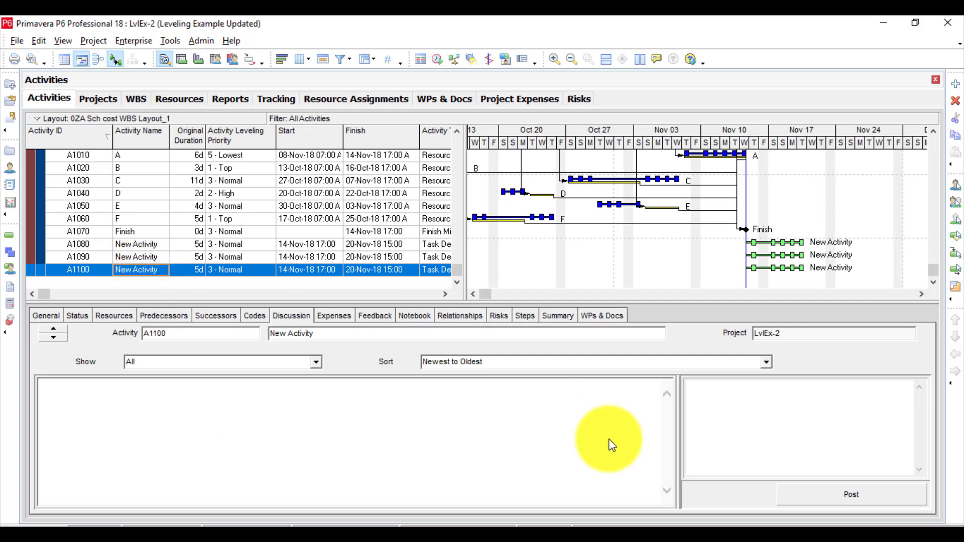
Post the comment "F" in the discussion of activity A1100.
click(776, 424)
click(726, 409)
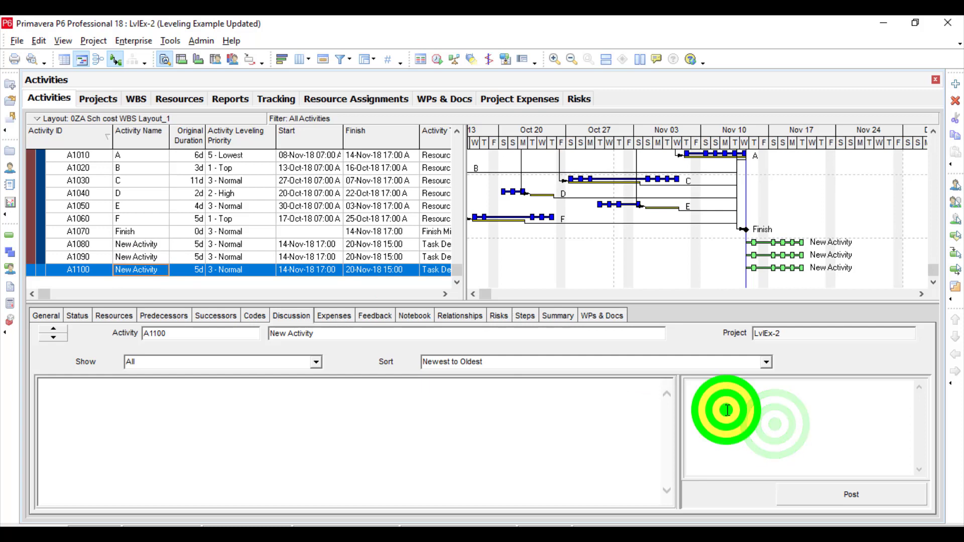
click(705, 396)
click(705, 397)
click(263, 270)
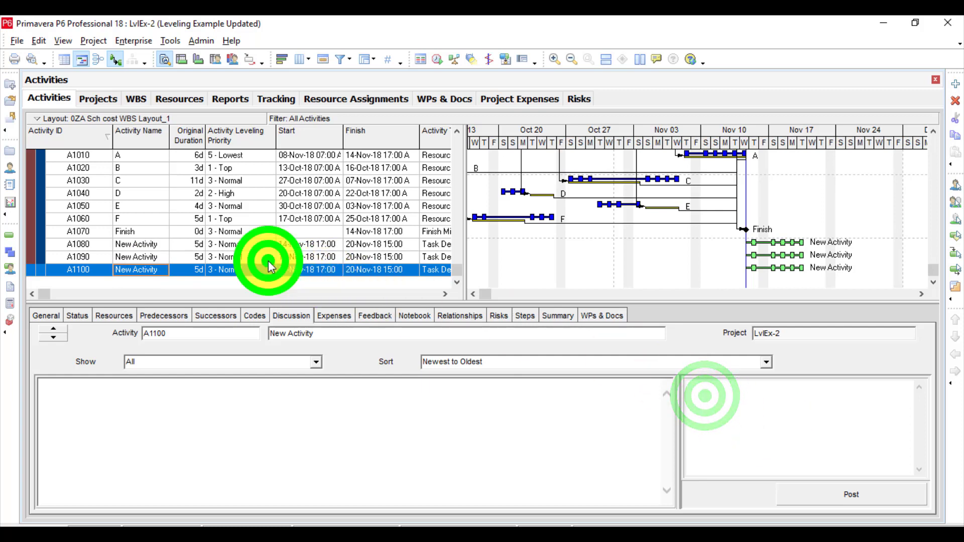
click(784, 428)
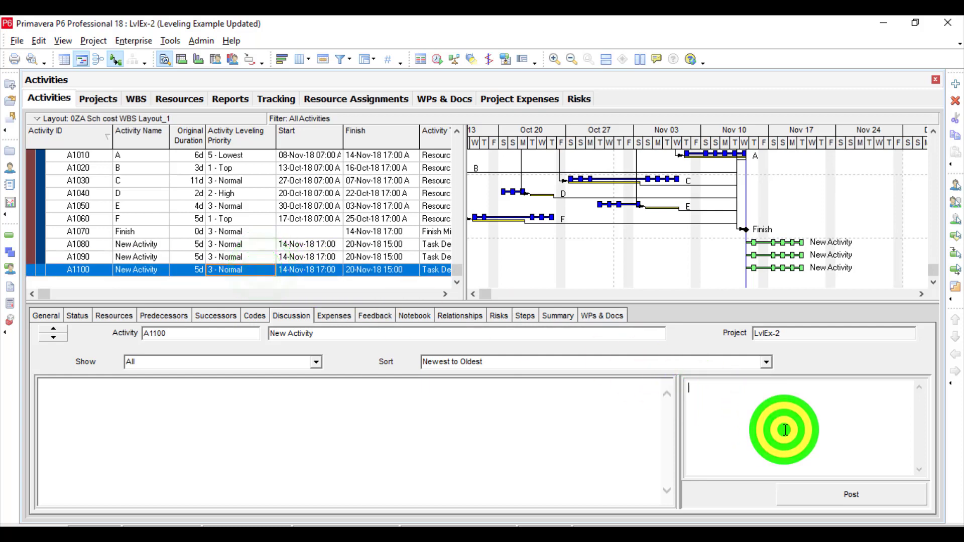
text(F)
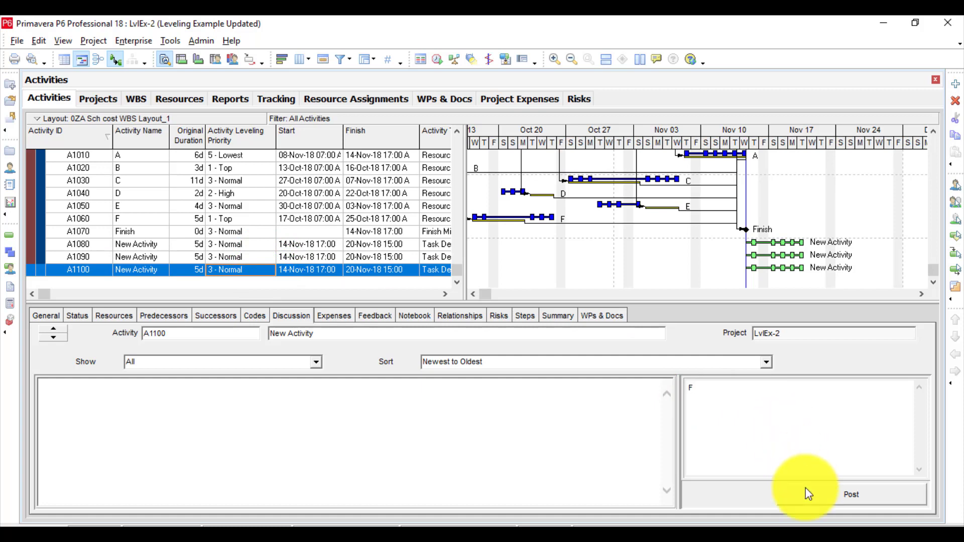
click(821, 495)
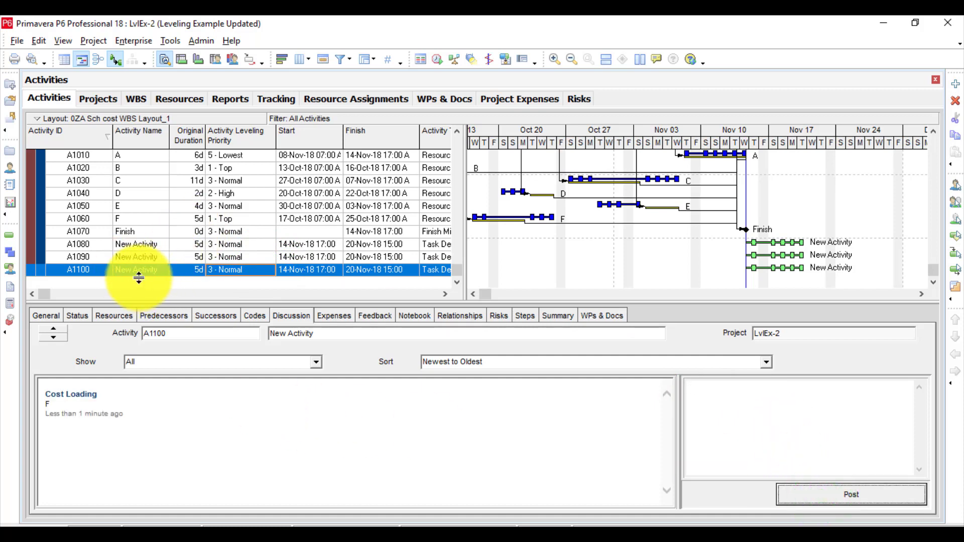
click(189, 271)
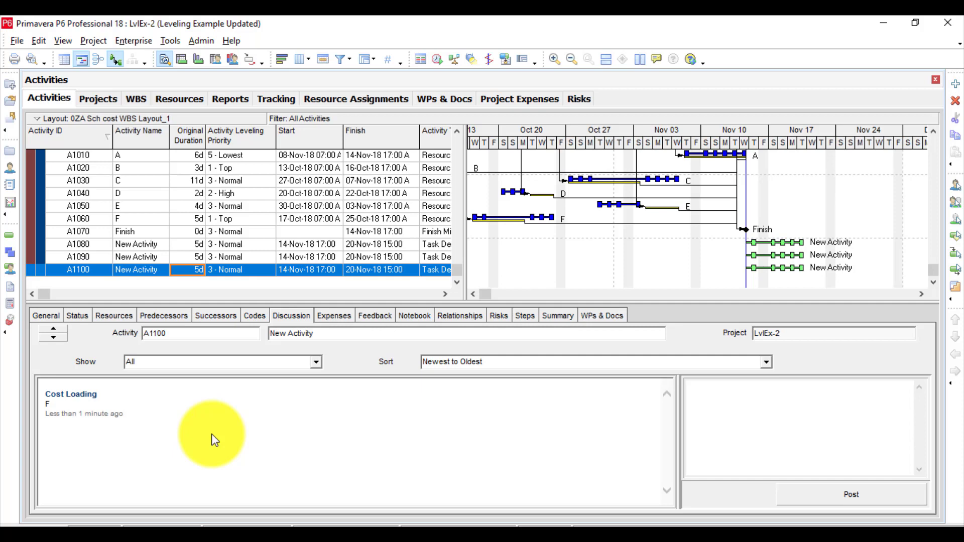
Add the note to resources "No I dont accept it" in the feedback details of activity A1100.
click(332, 316)
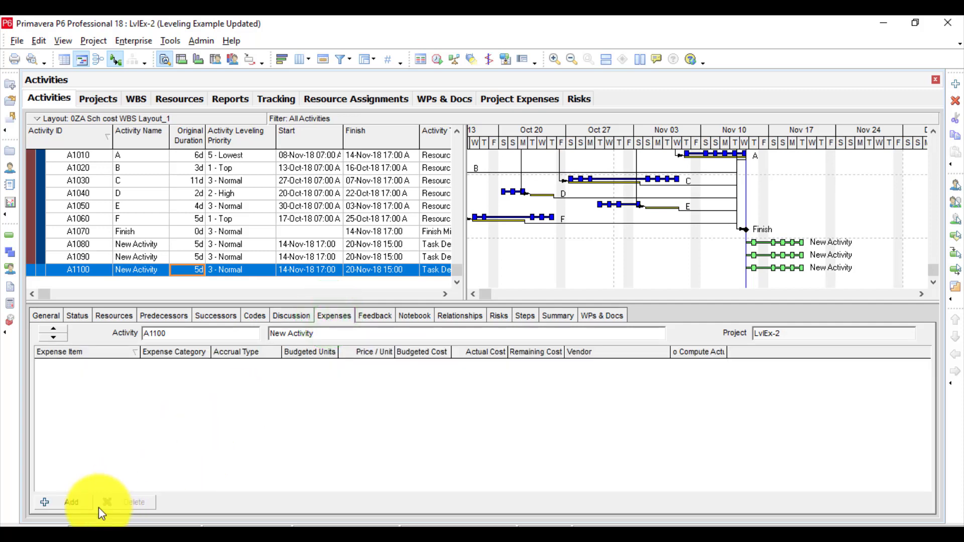
click(380, 316)
click(171, 459)
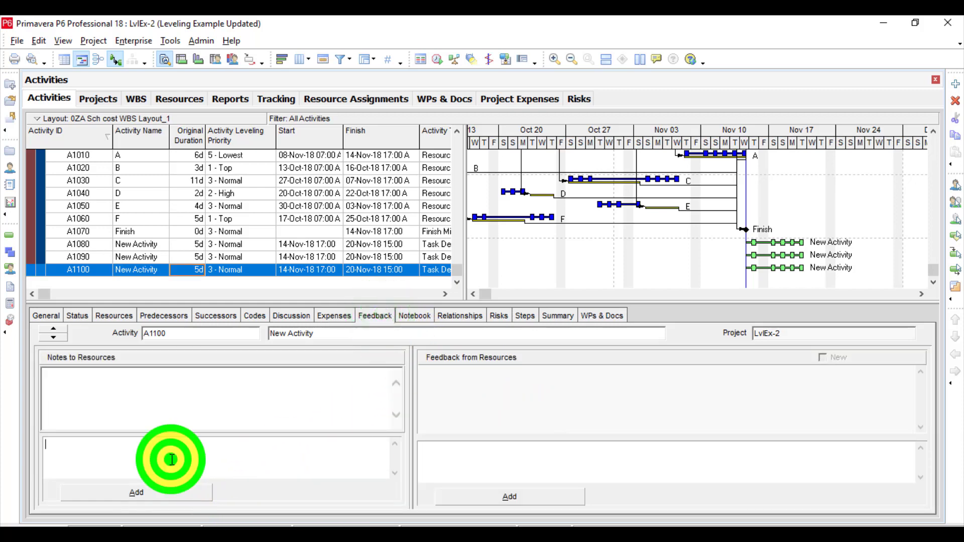
text(G)
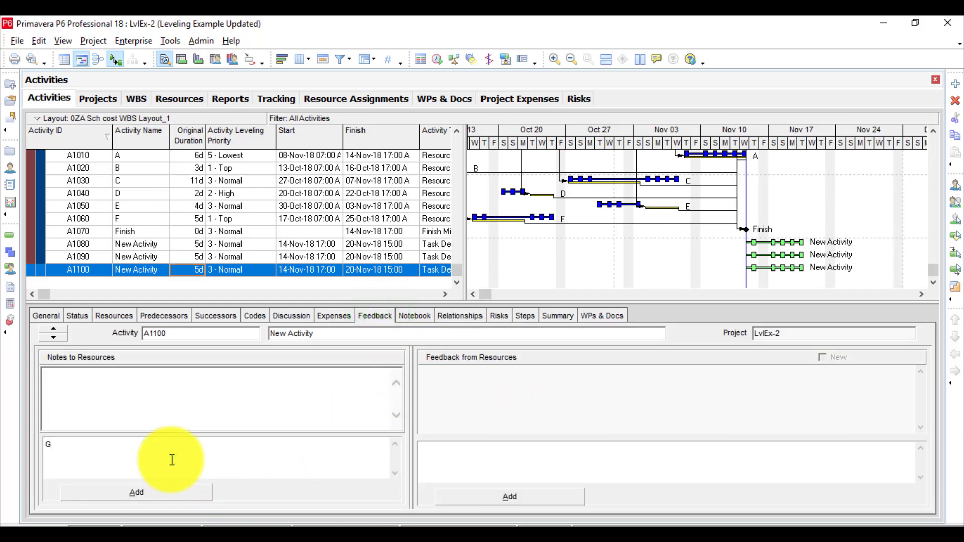
key(BackSpace)
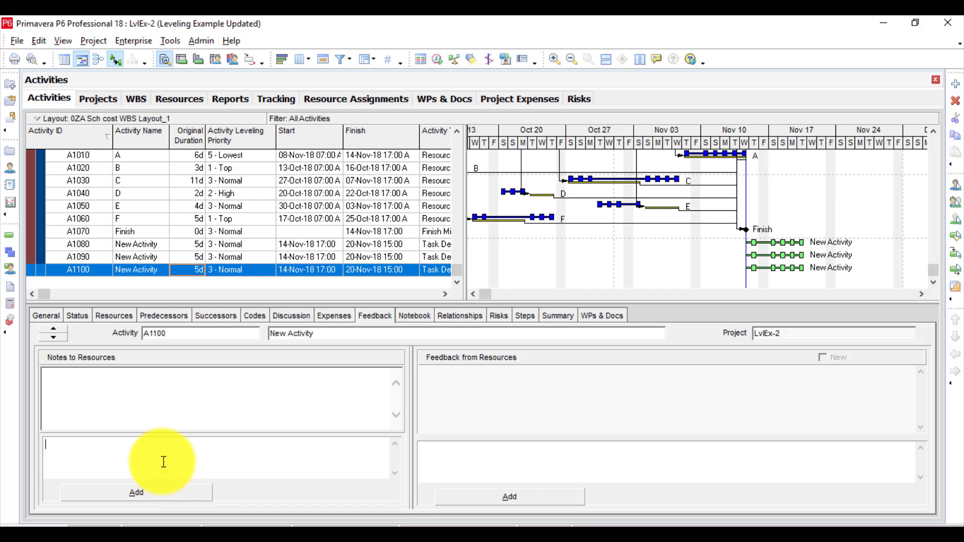
text(N)
key(BackSpace)
text(o)
text(I dont accept it)
click(107, 495)
click(200, 409)
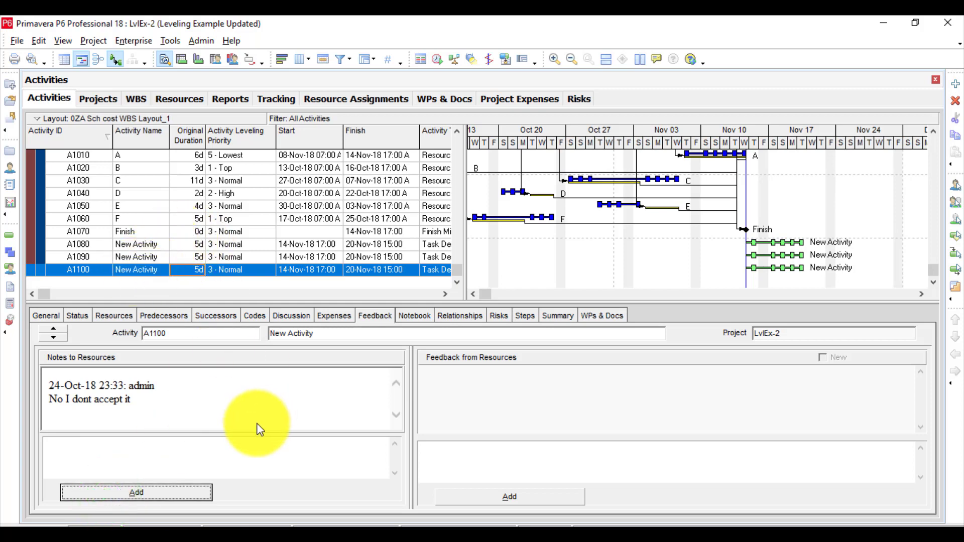
Add the resource feedback "You Should This is not accepted" to activity A1100.
click(478, 371)
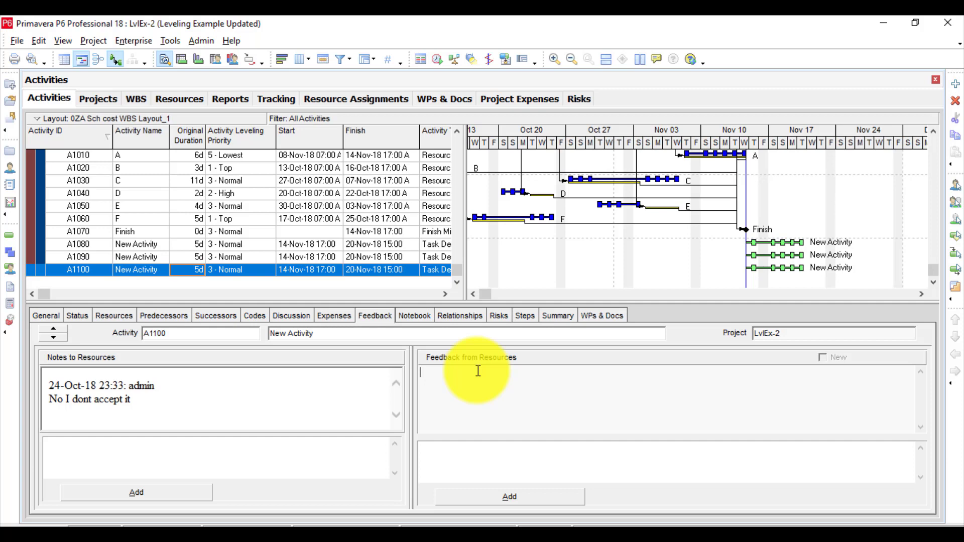
click(443, 478)
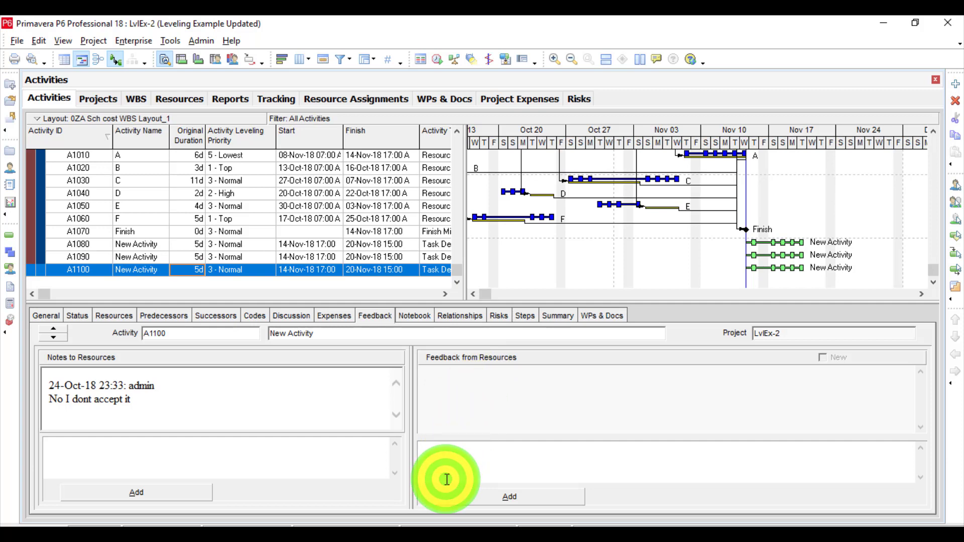
text(You Shou)
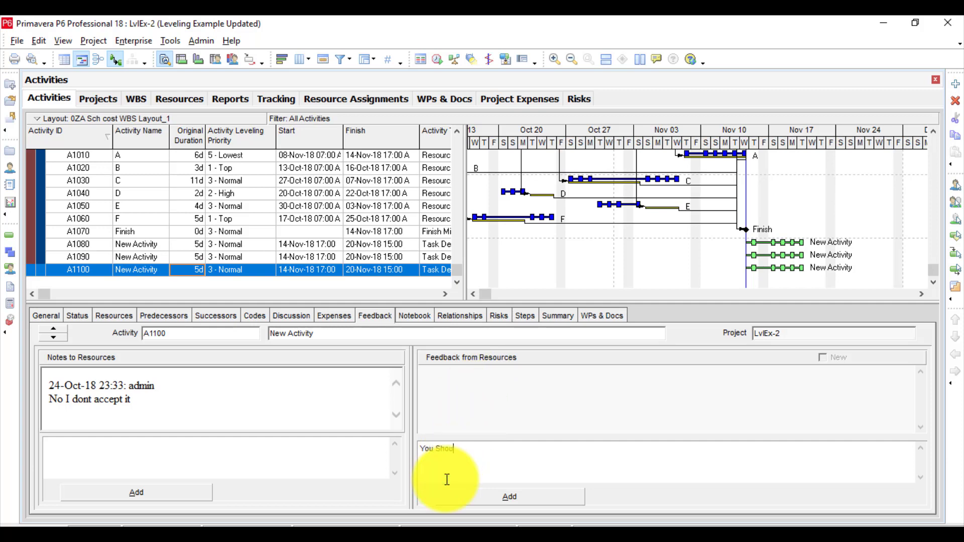
text(ld)
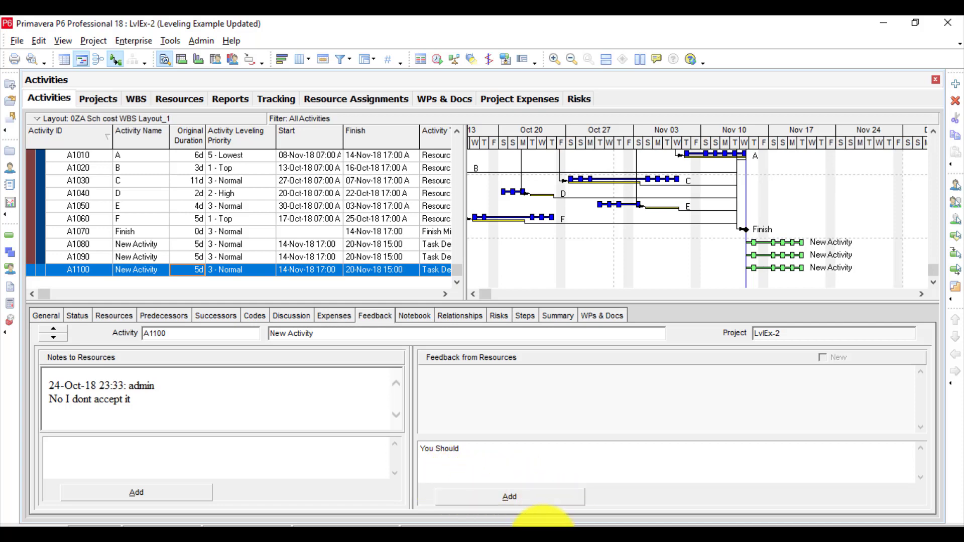
text( This is n)
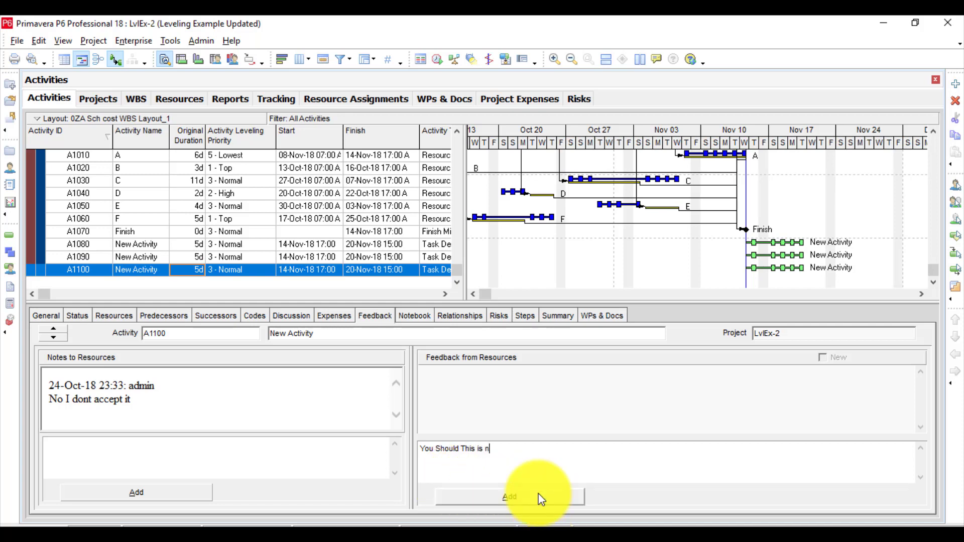
text(ot accepted)
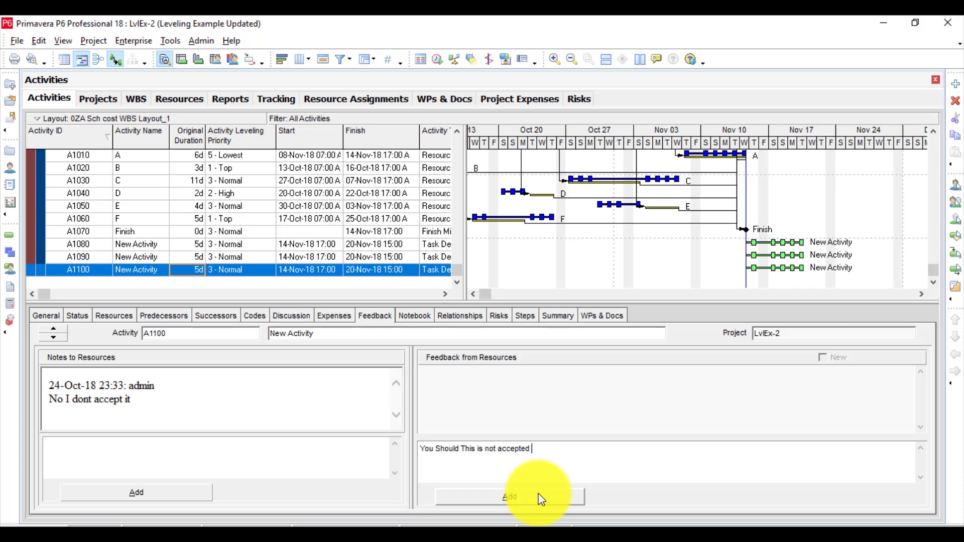
click(488, 496)
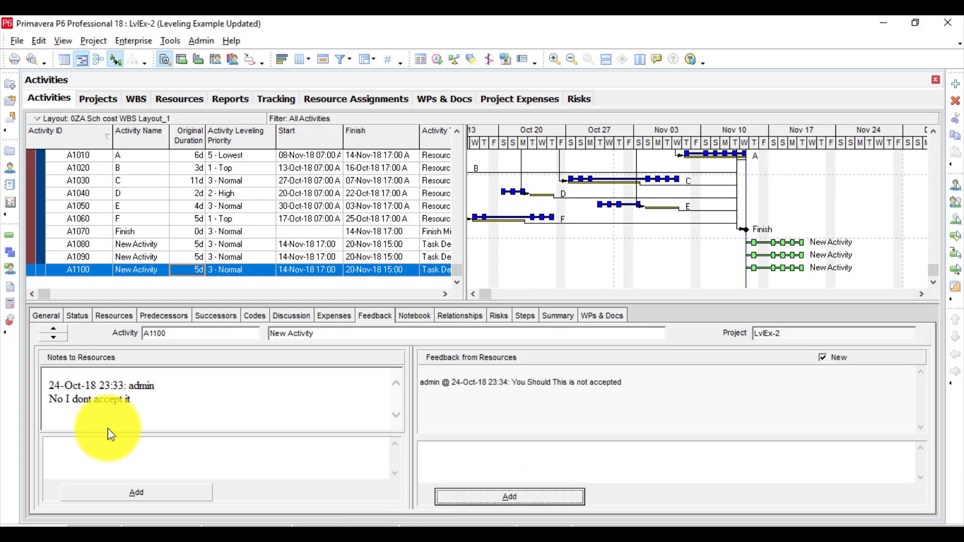
Check whether the note to resources added to activity A1100 can be selected or edited.
click(166, 403)
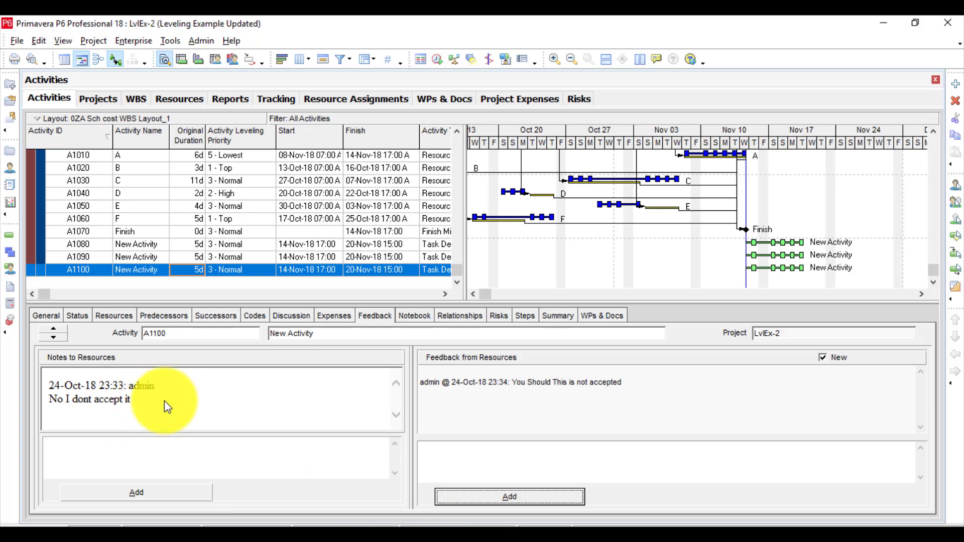
click(159, 400)
click(128, 406)
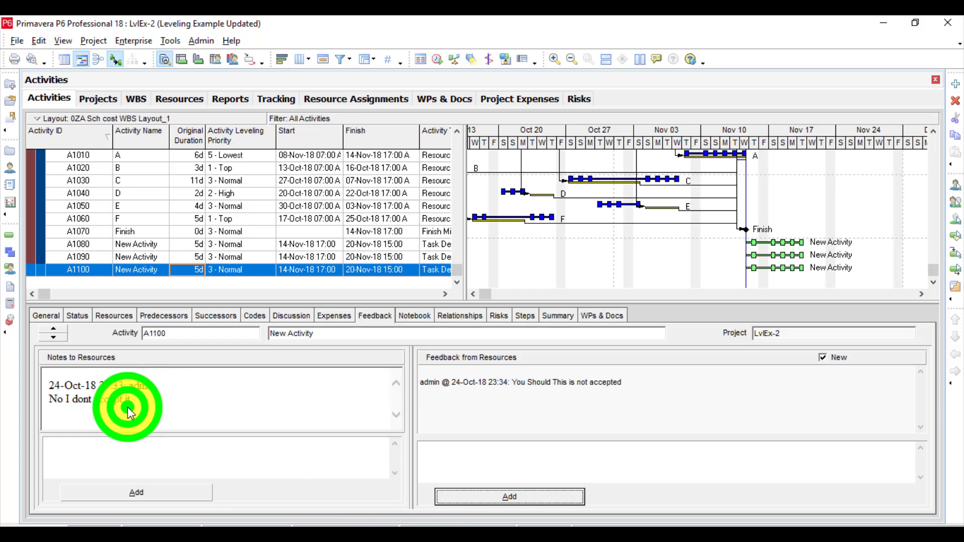
click(147, 401)
Delete activity A1100 along with its note and feedback.
click(527, 411)
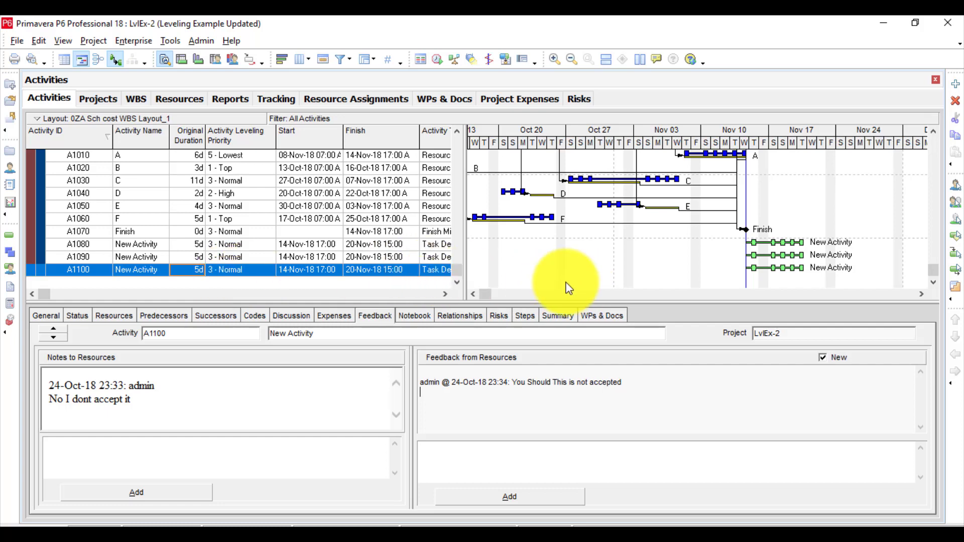
click(956, 101)
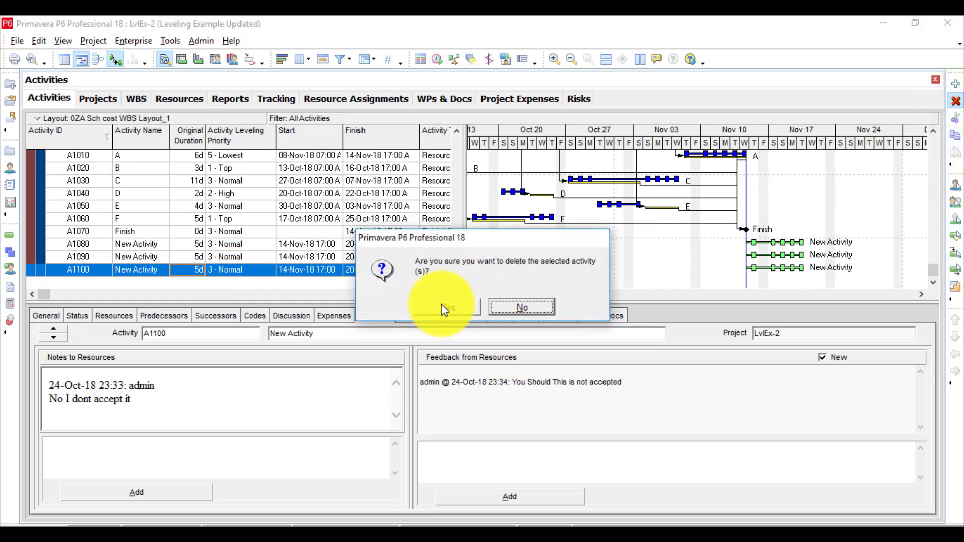
click(442, 305)
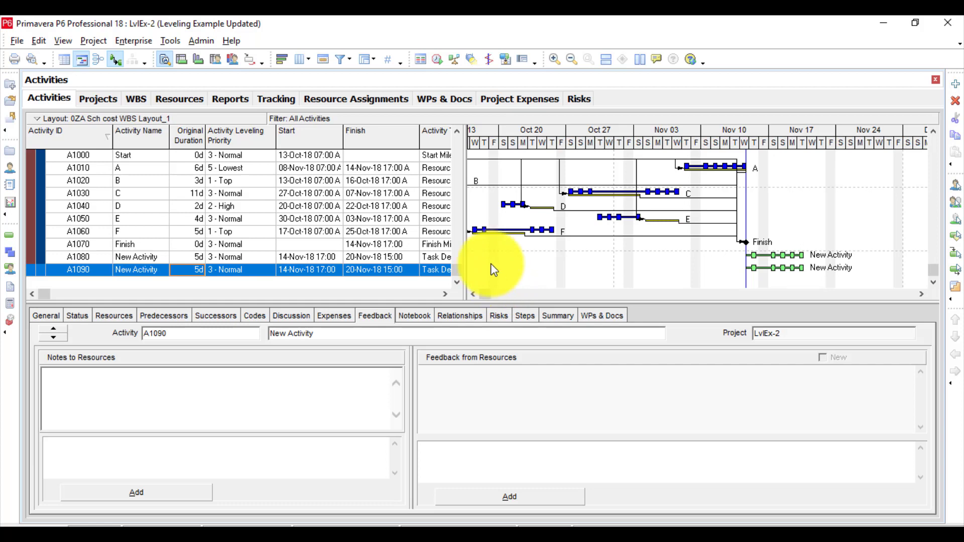
Look through the assignable notebook topics for activity A1090 without assigning one, and view the activity's relationships.
click(417, 314)
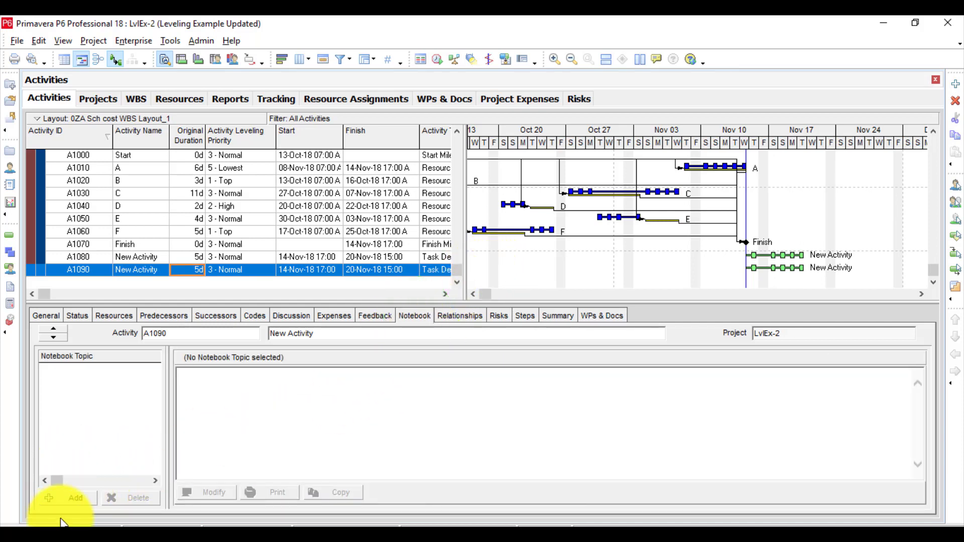
click(74, 497)
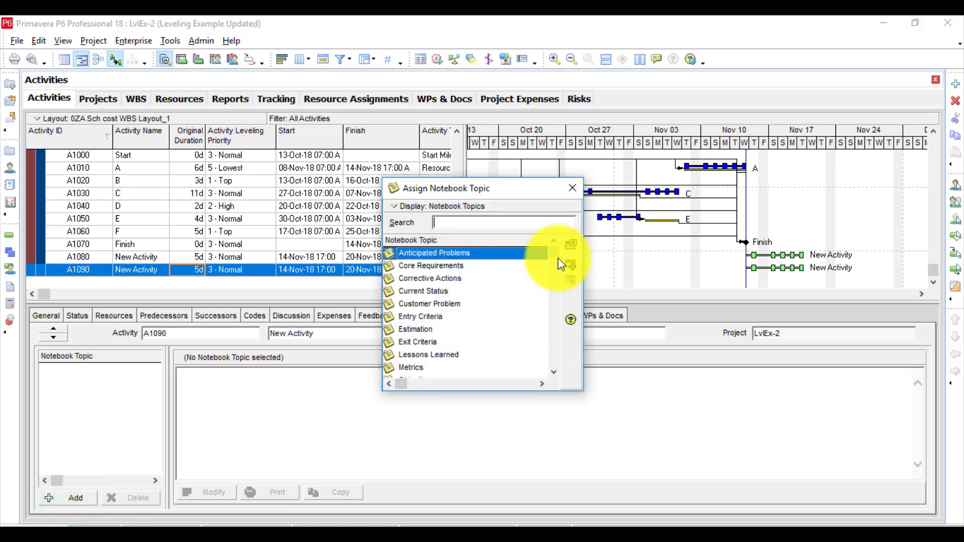
click(565, 195)
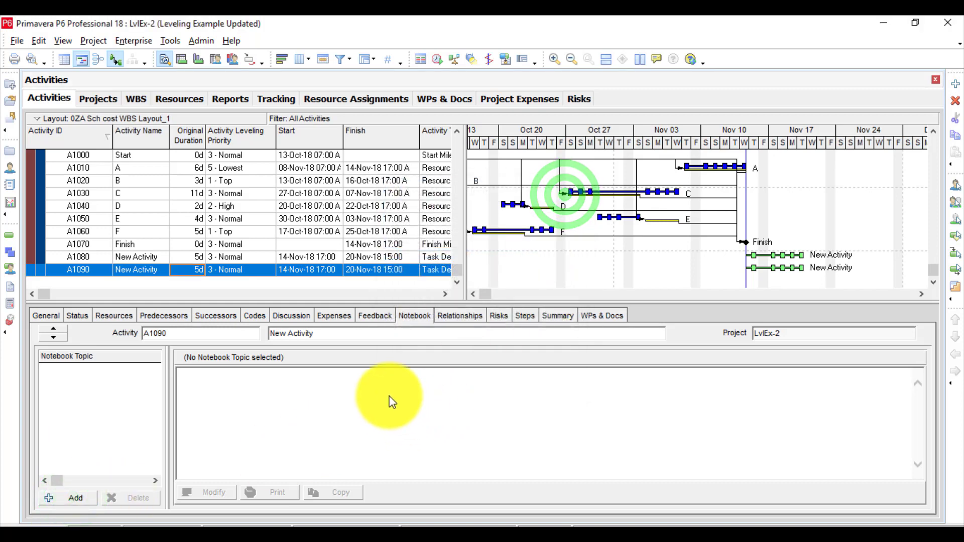
click(467, 318)
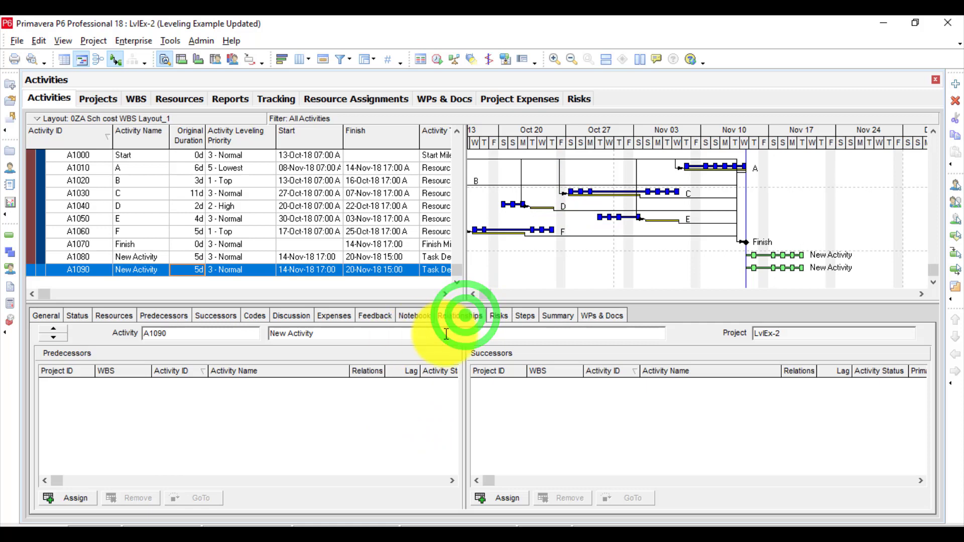
Add three new steps with default names to activity A1090 and check which action is available to undo.
click(499, 318)
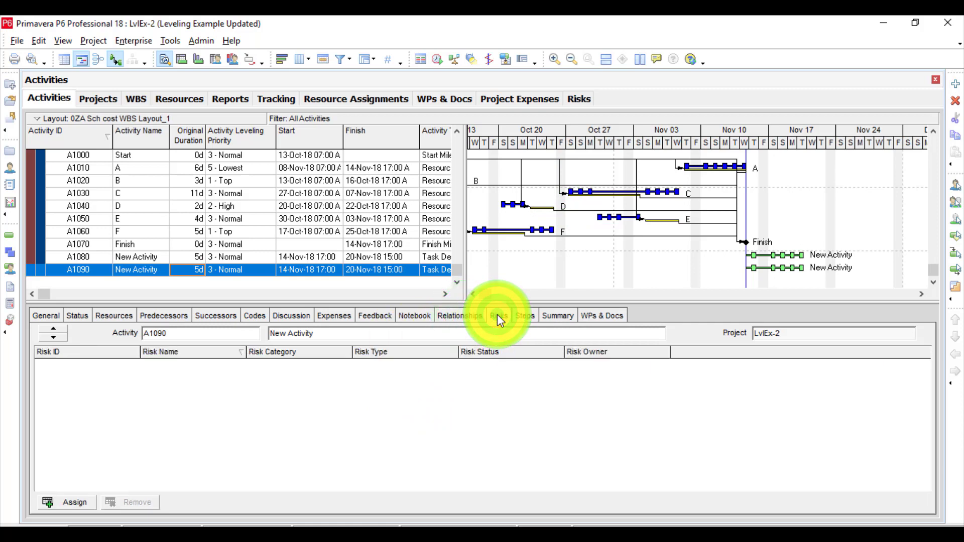
click(525, 315)
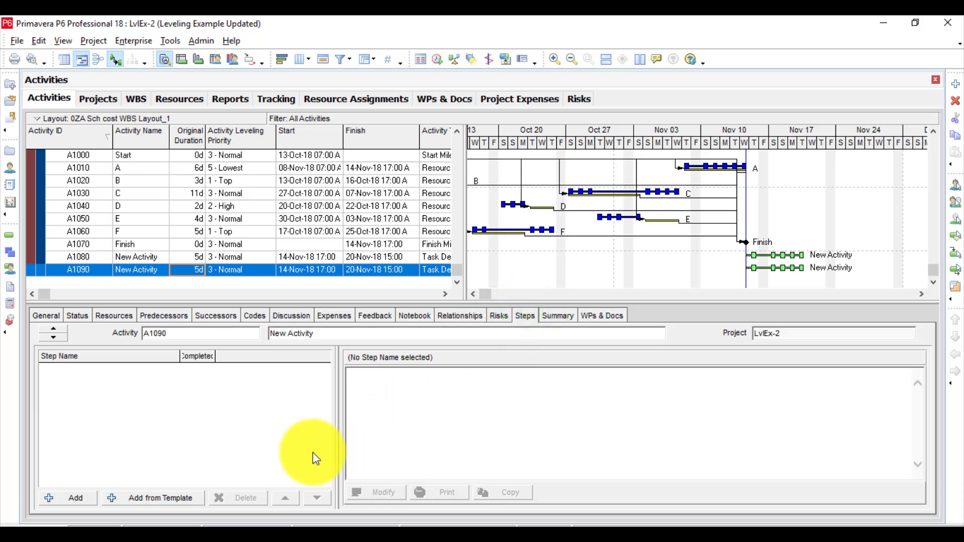
click(64, 495)
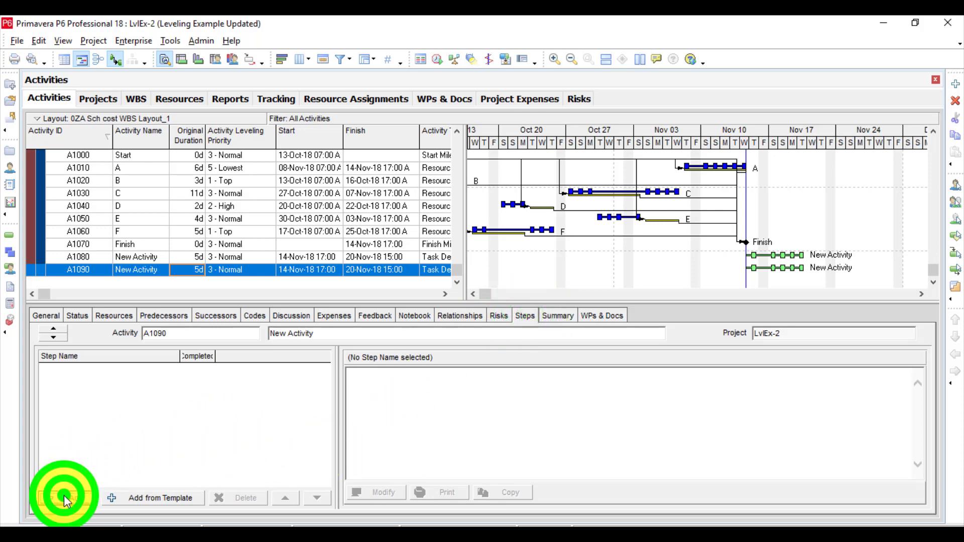
click(78, 498)
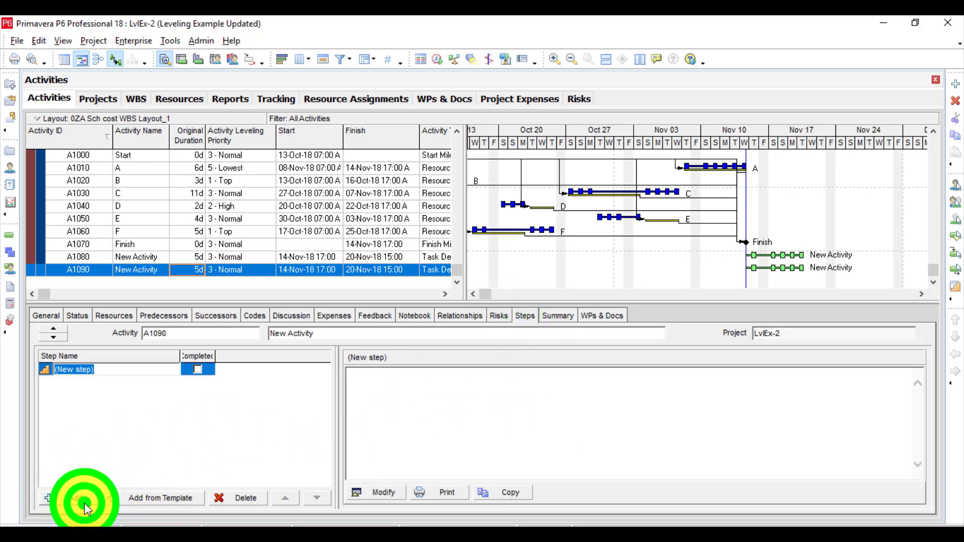
click(78, 499)
click(199, 438)
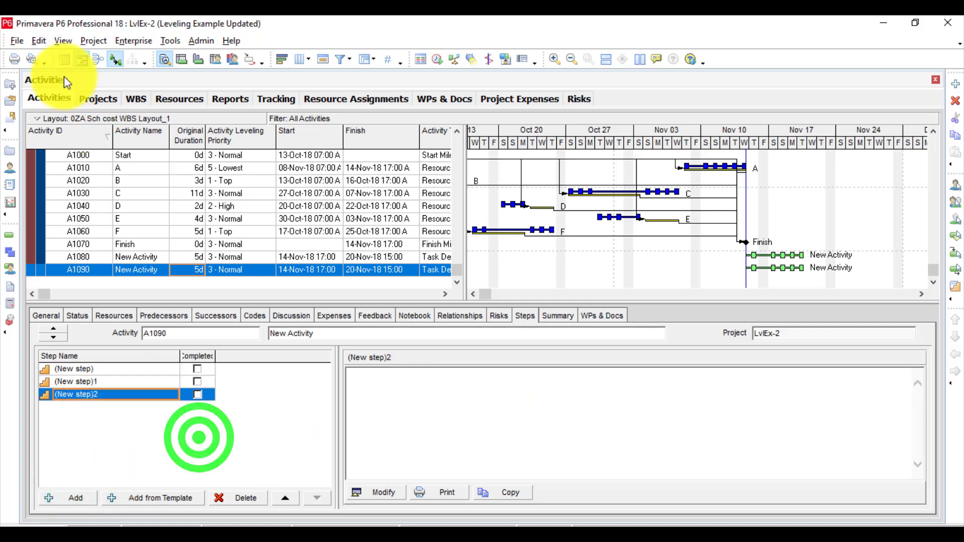
click(36, 40)
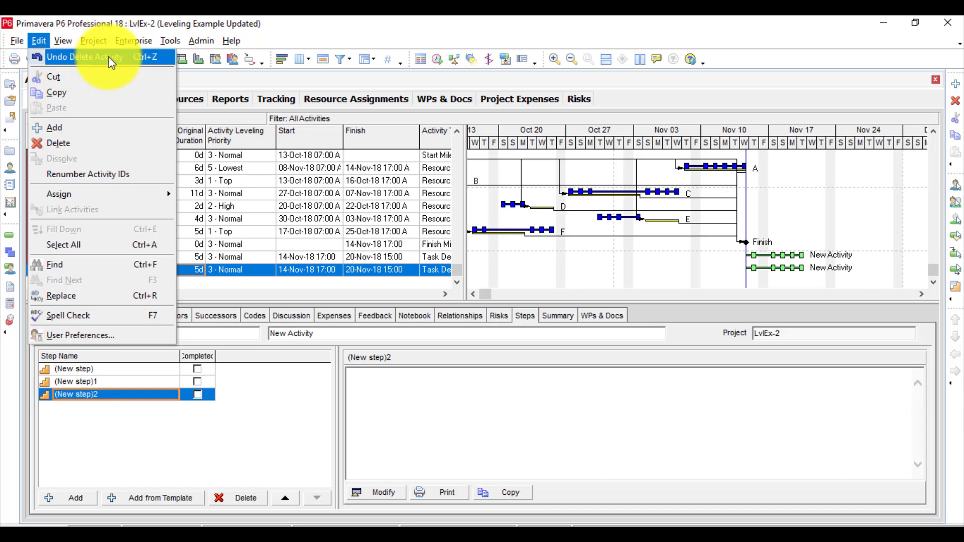
click(207, 417)
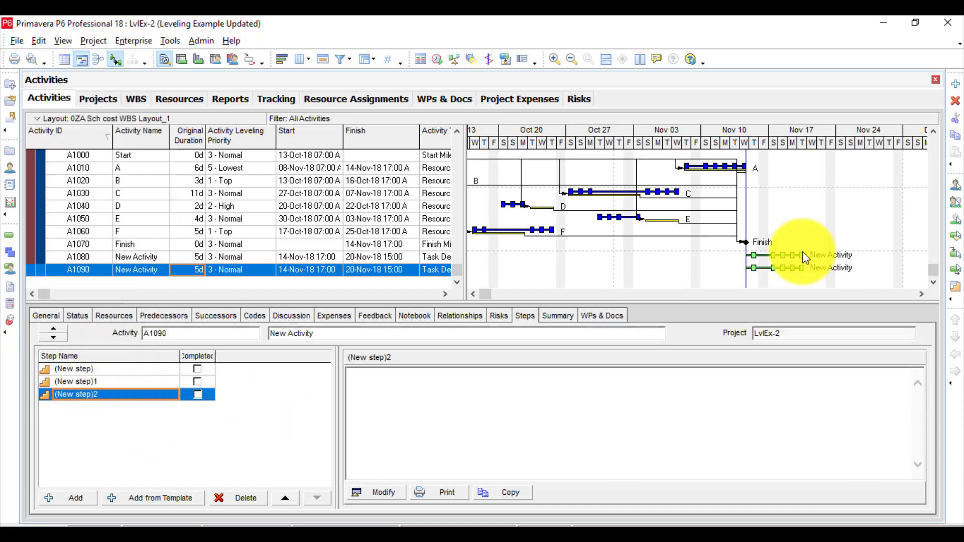
Delete all three steps from activity A1090 and check which action is available to undo.
click(201, 393)
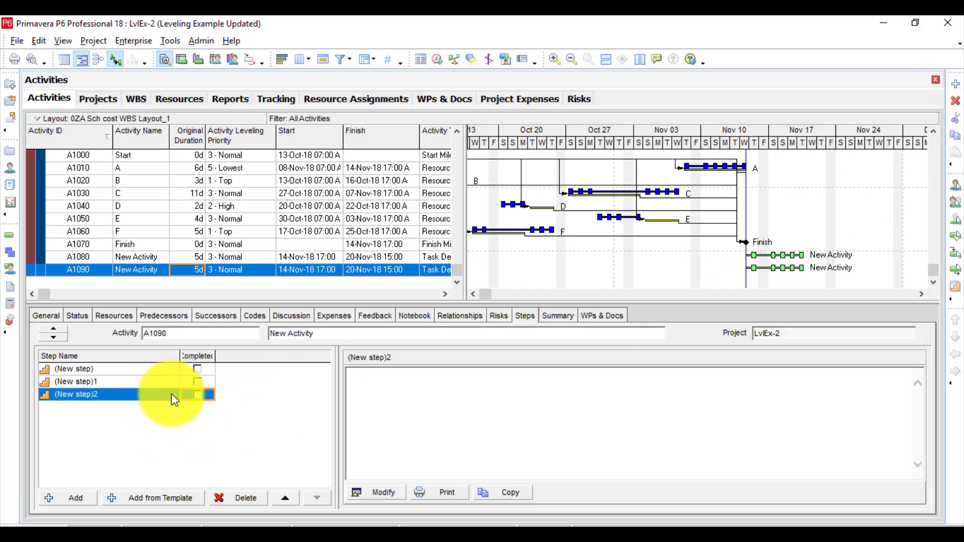
click(232, 503)
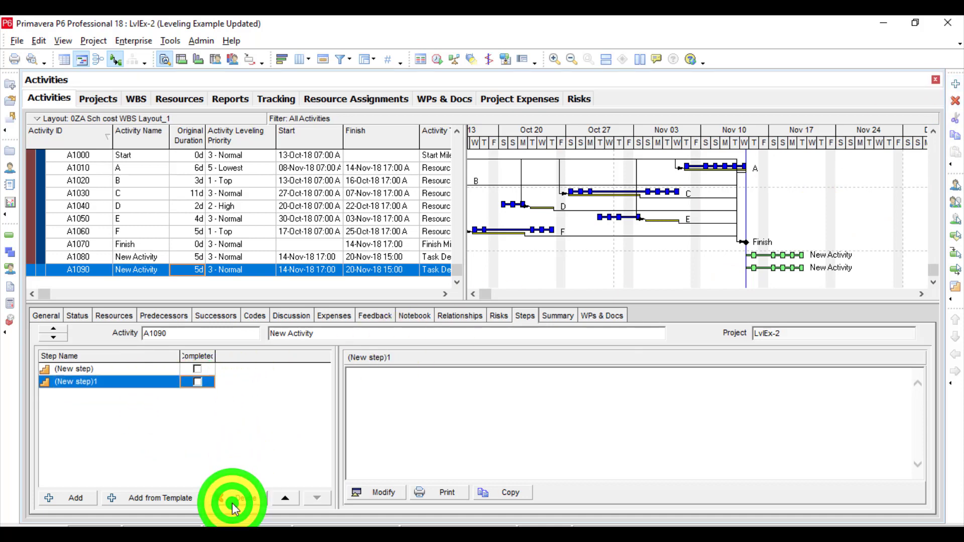
click(243, 500)
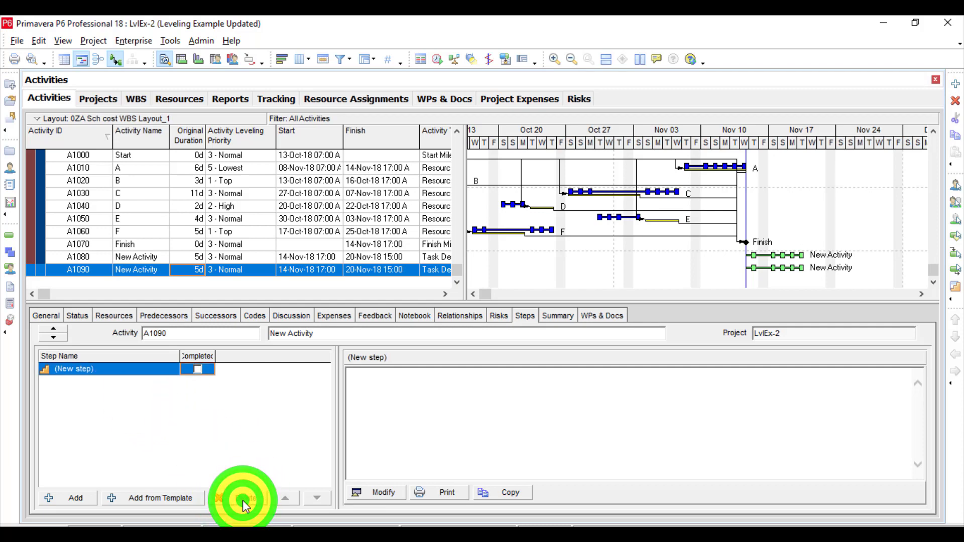
click(243, 501)
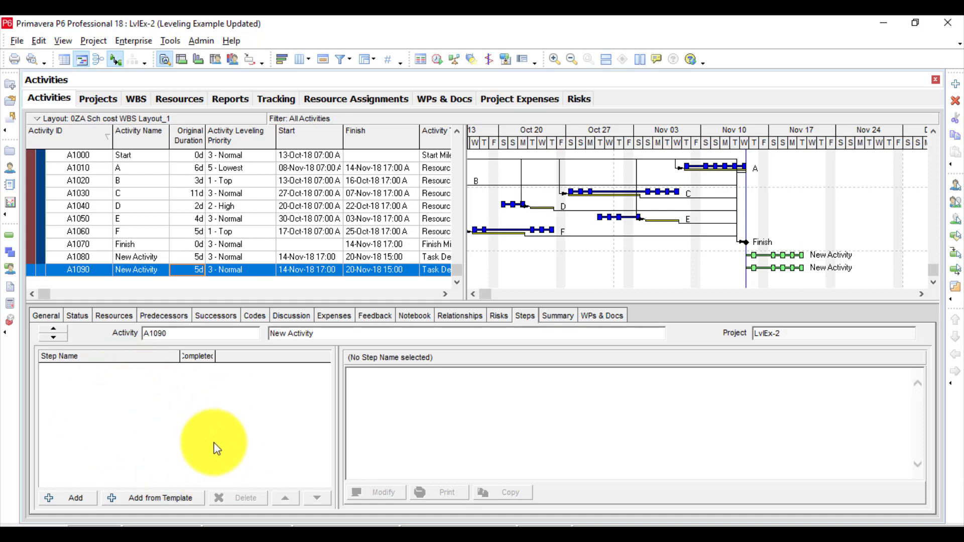
click(39, 40)
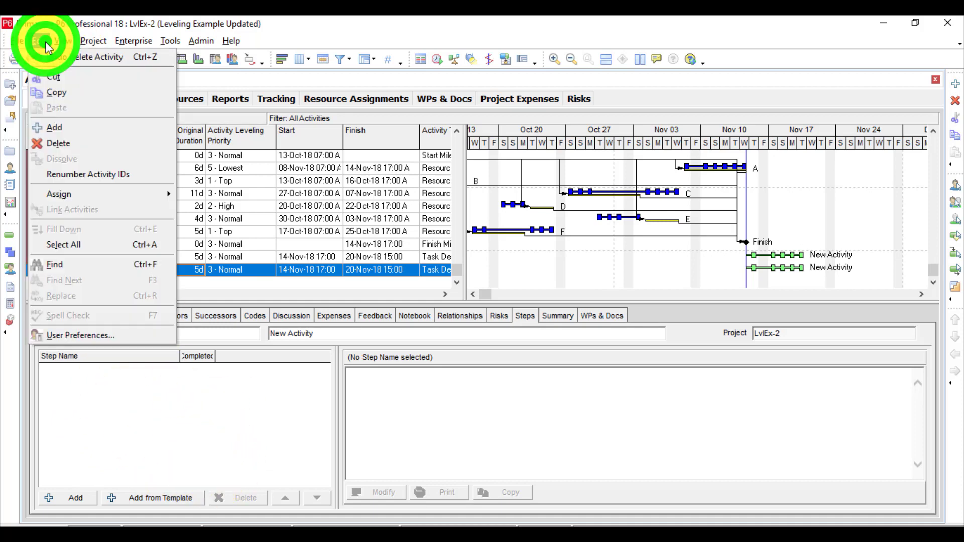
click(215, 424)
Rename activity A1090 as "aaa" from its summary details, and undo that activity modification.
click(549, 318)
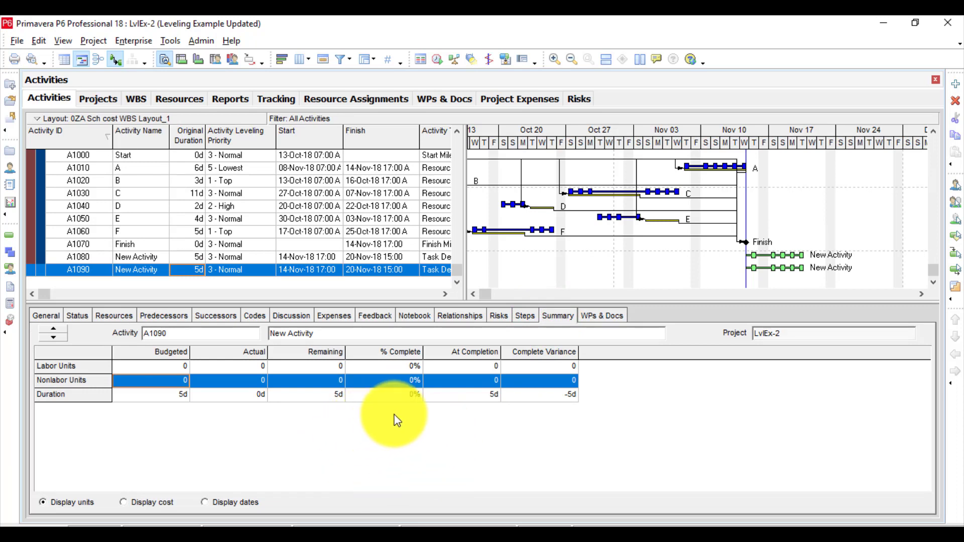
click(325, 331)
click(325, 332)
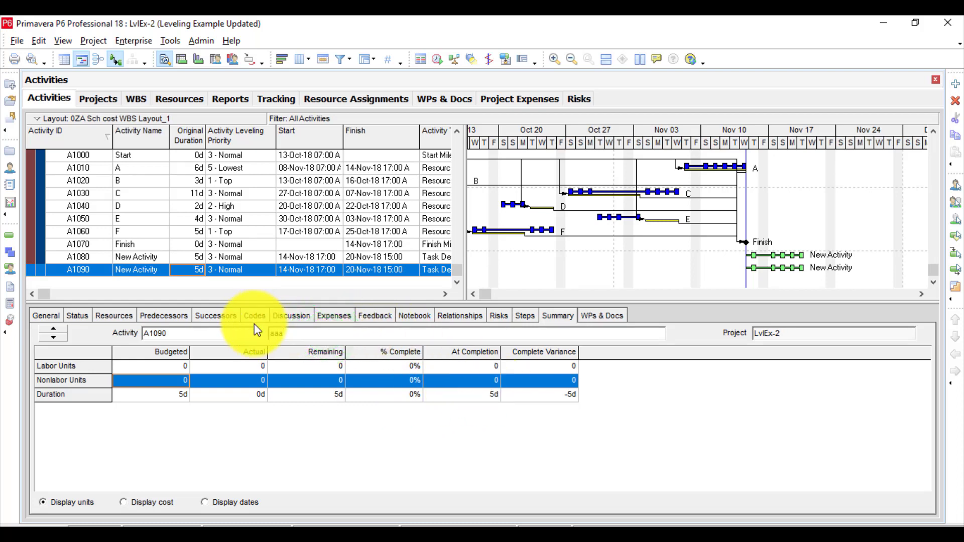
click(306, 399)
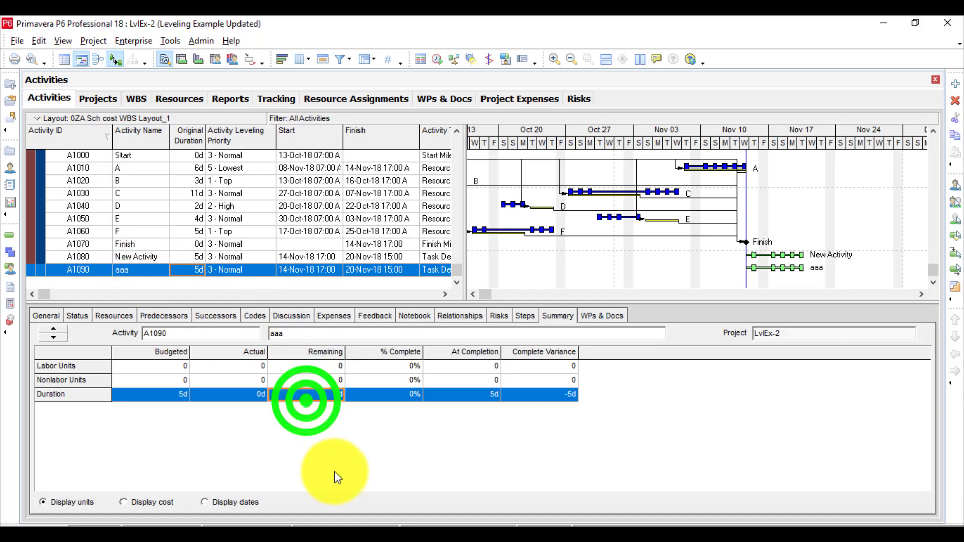
click(34, 41)
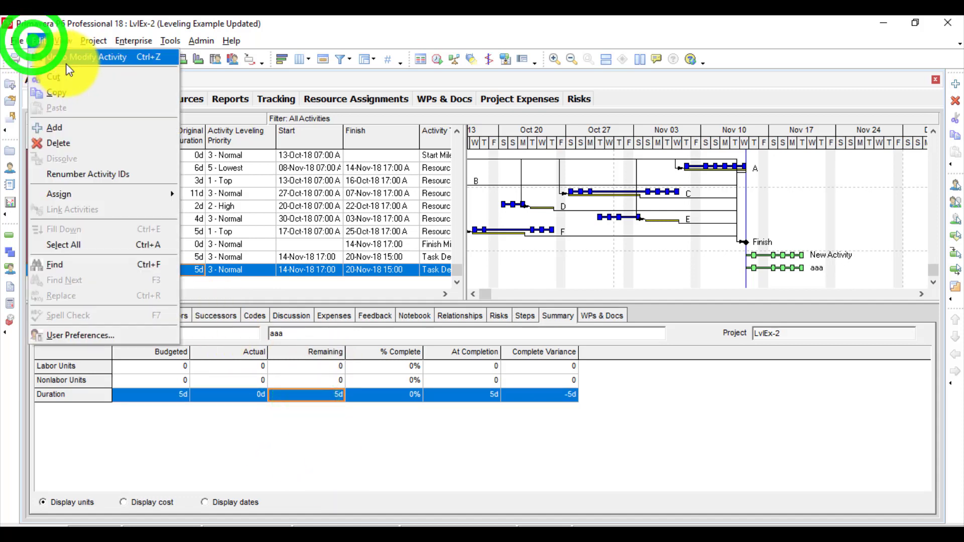
click(90, 58)
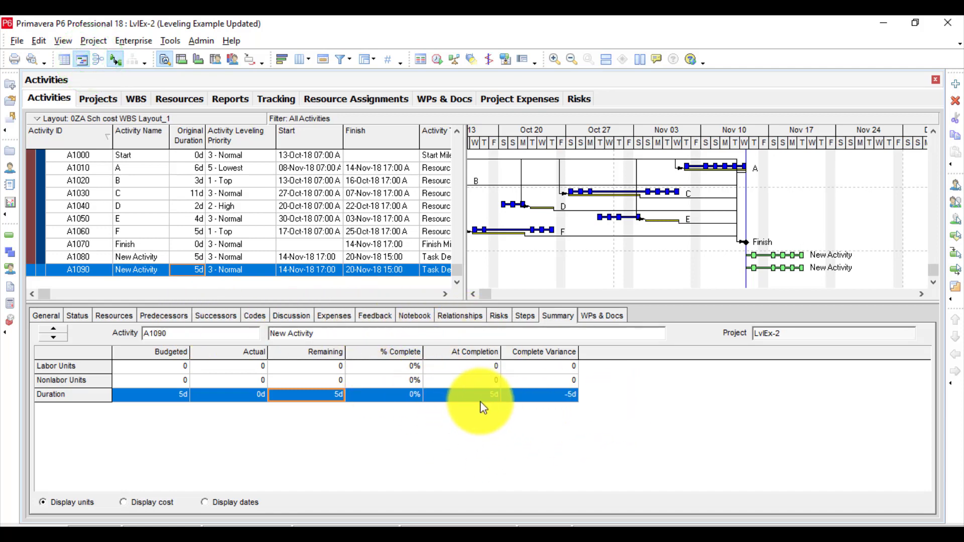
Assign the project's "(New Document)" work product to activity A1090.
click(599, 314)
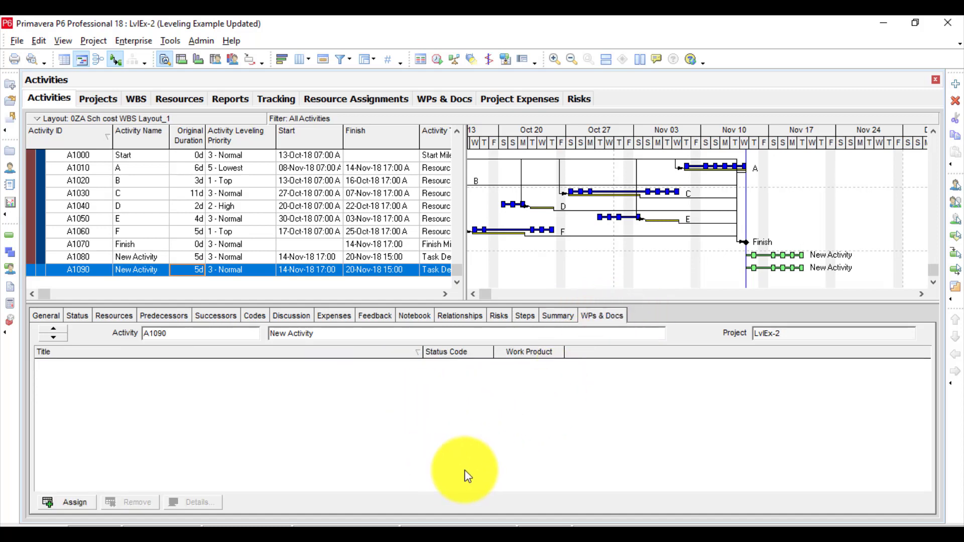
click(71, 503)
click(474, 266)
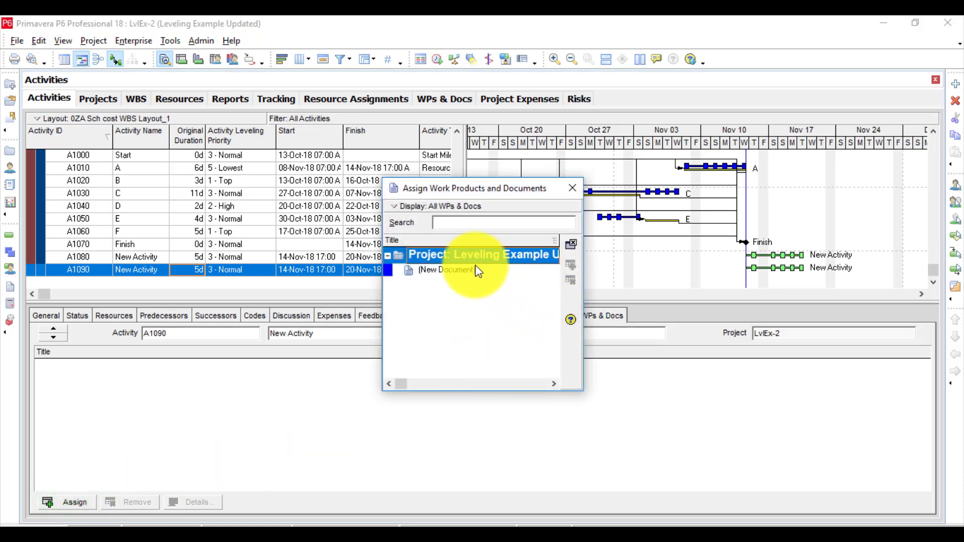
double_click(475, 264)
click(571, 188)
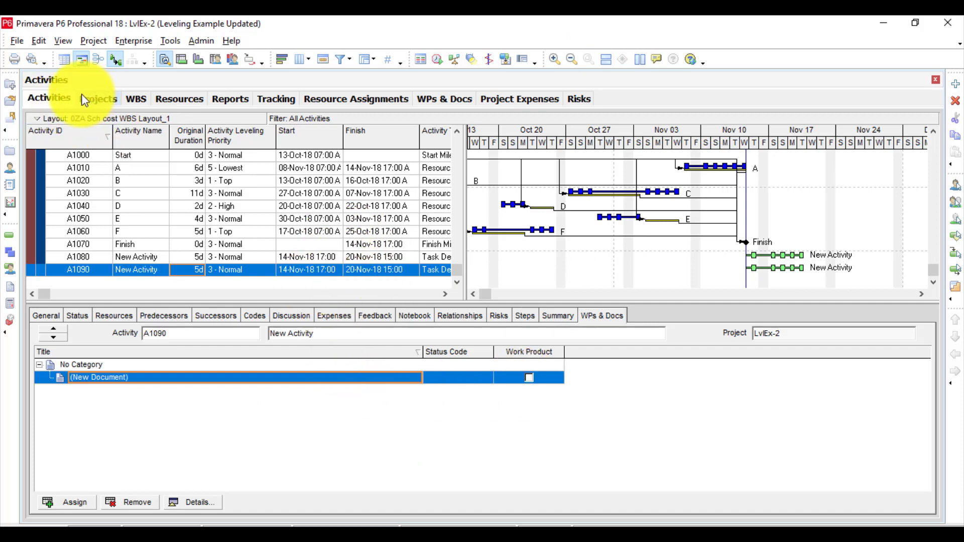
click(55, 94)
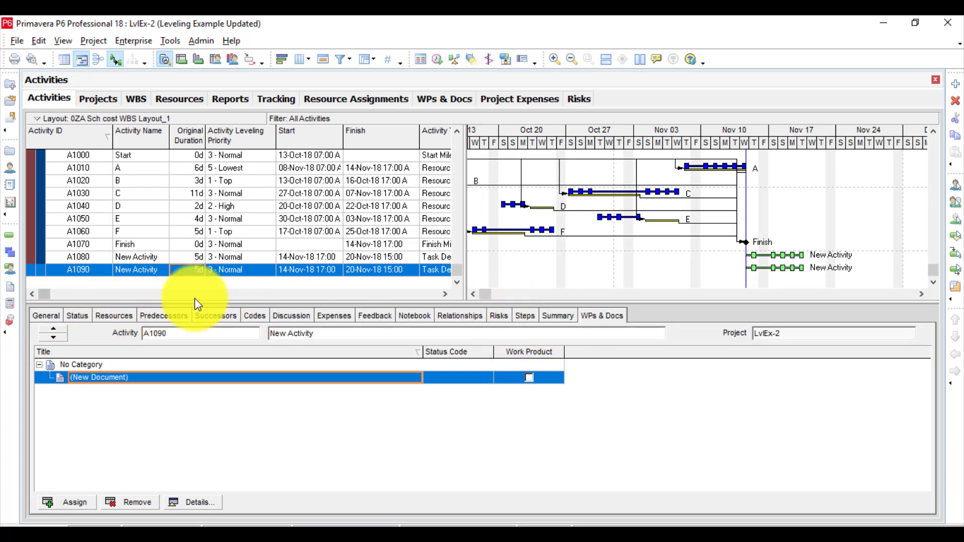
Look through the Projects, WBS, Resources, Reports, Tracking, Resource Assignments, WPs & Docs, Project Expenses and Risks views.
click(86, 96)
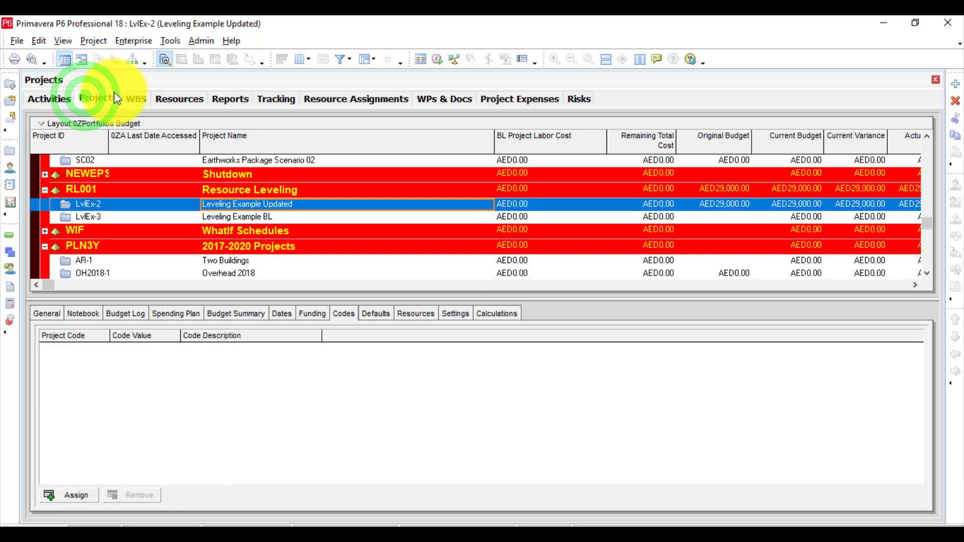
click(139, 99)
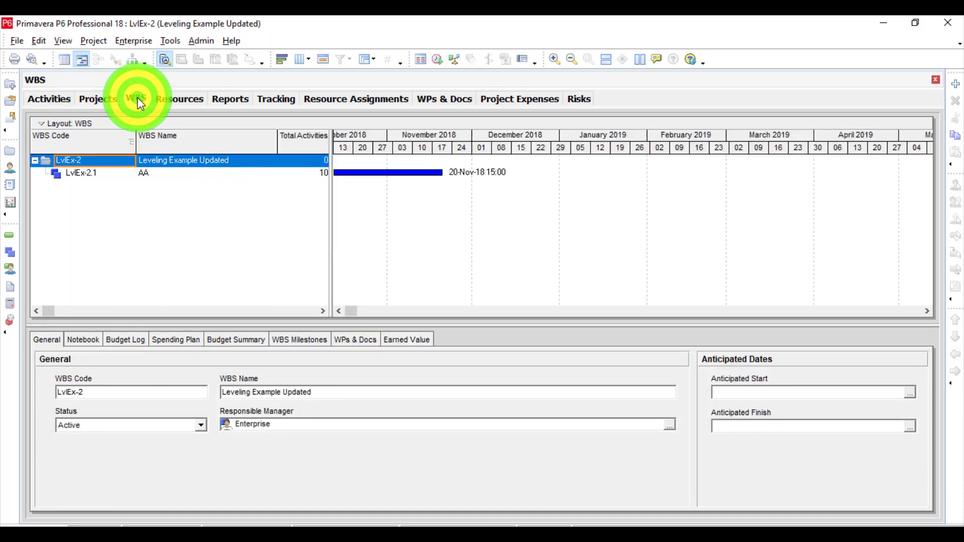
click(191, 101)
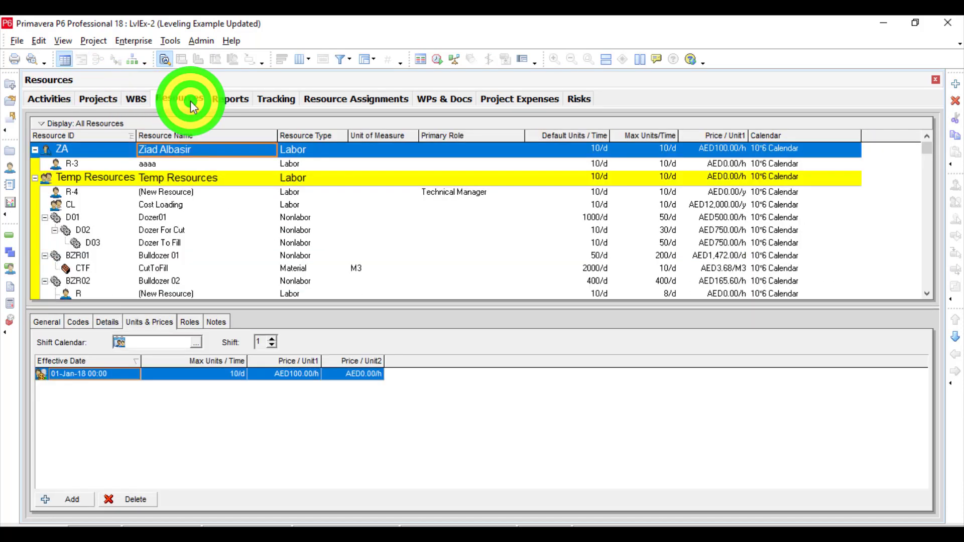
click(231, 99)
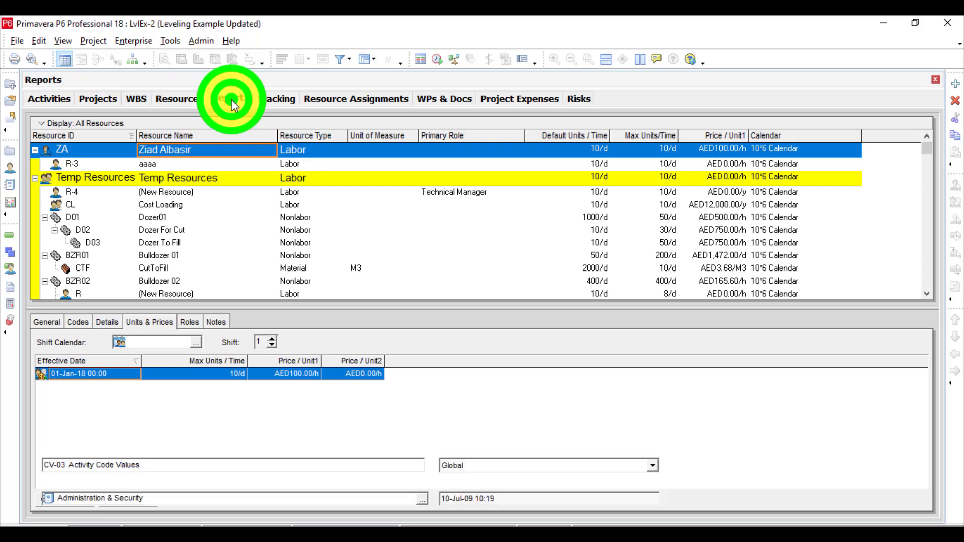
click(273, 98)
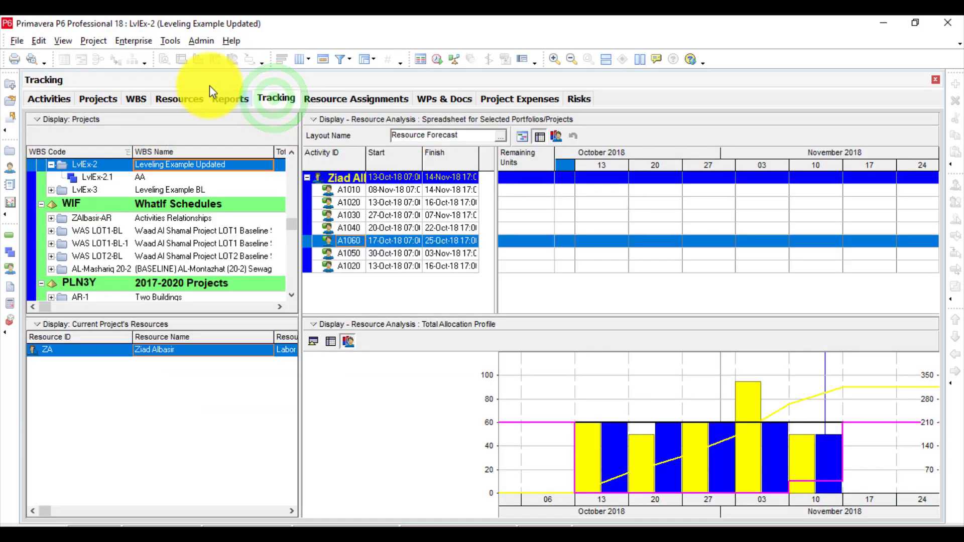
click(179, 98)
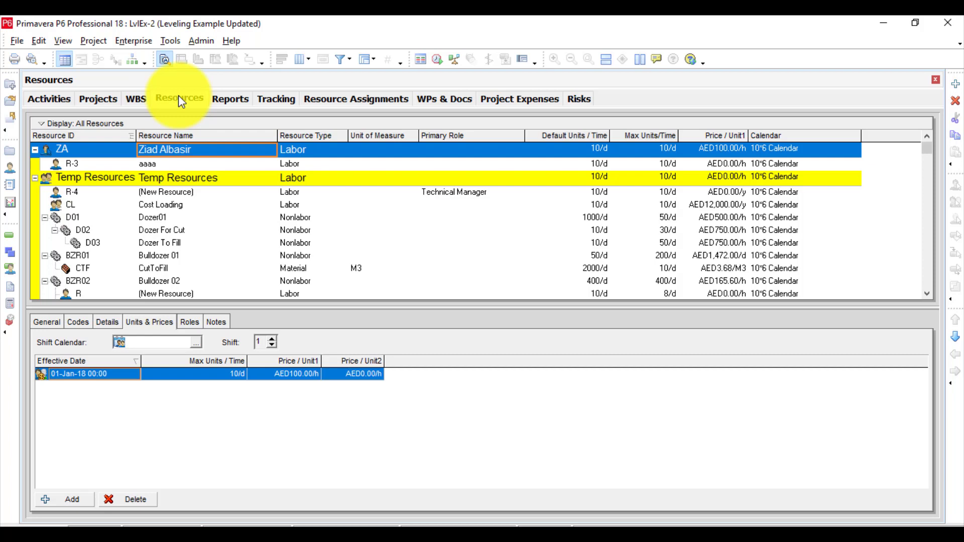
click(322, 100)
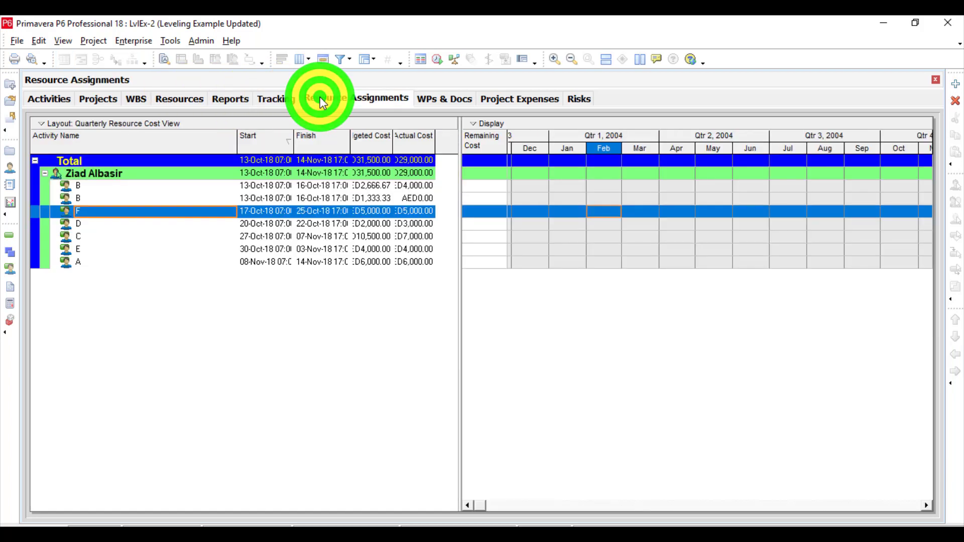
click(433, 95)
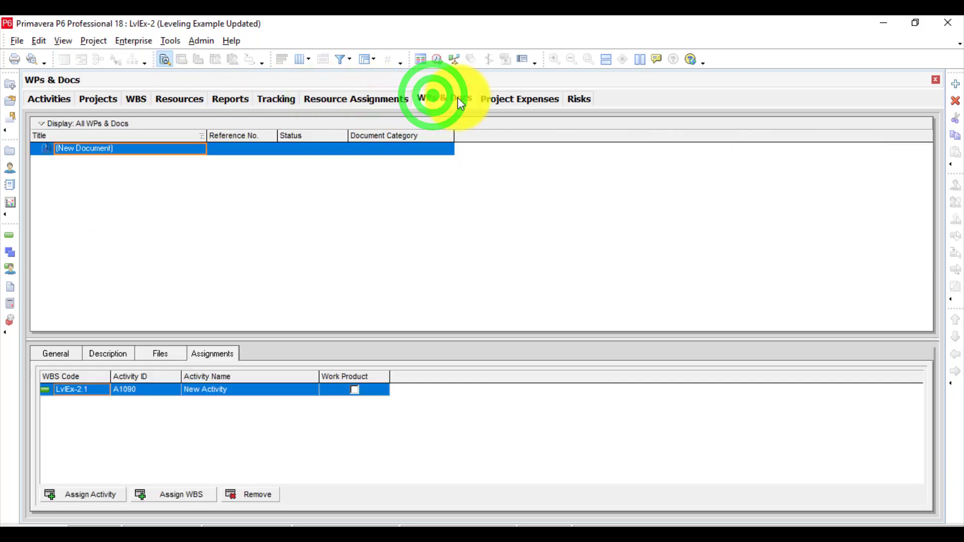
click(492, 100)
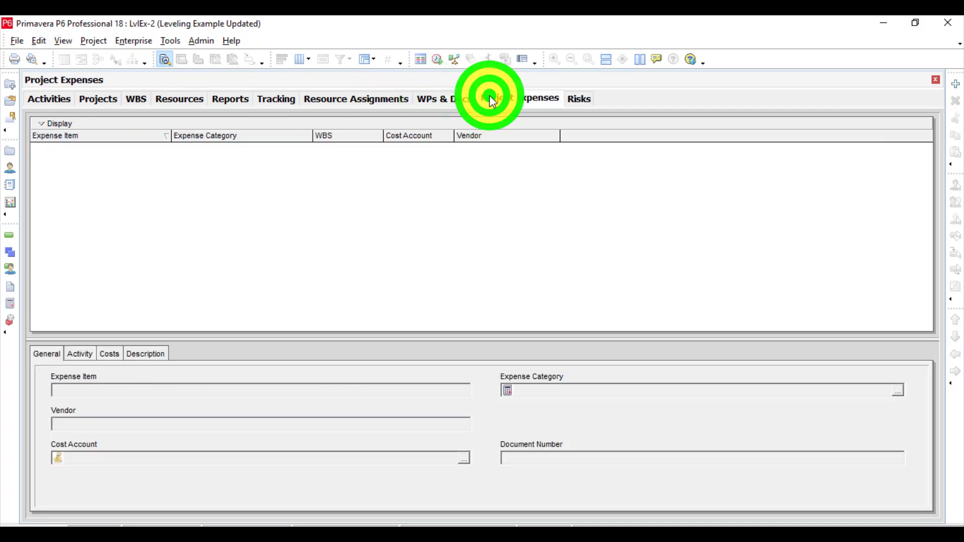
click(580, 99)
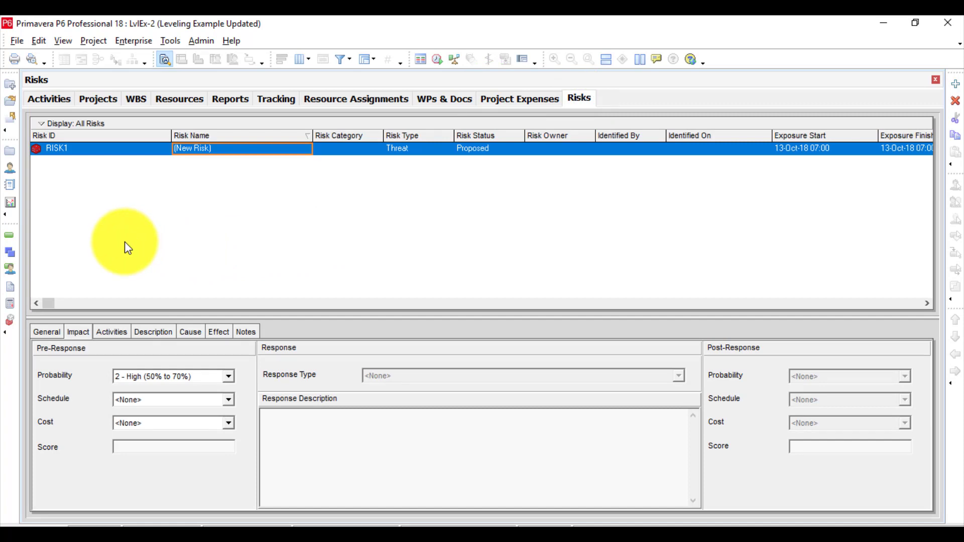
Link activity A1080 to A1090 with a finish-to-start relationship in the Gantt chart and schedule the project.
click(6, 236)
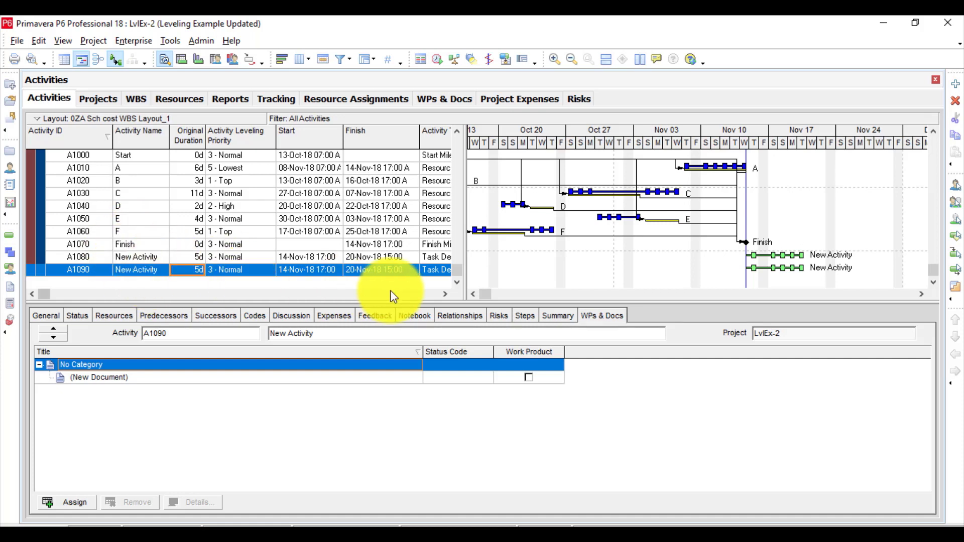
drag(809, 254, 757, 263)
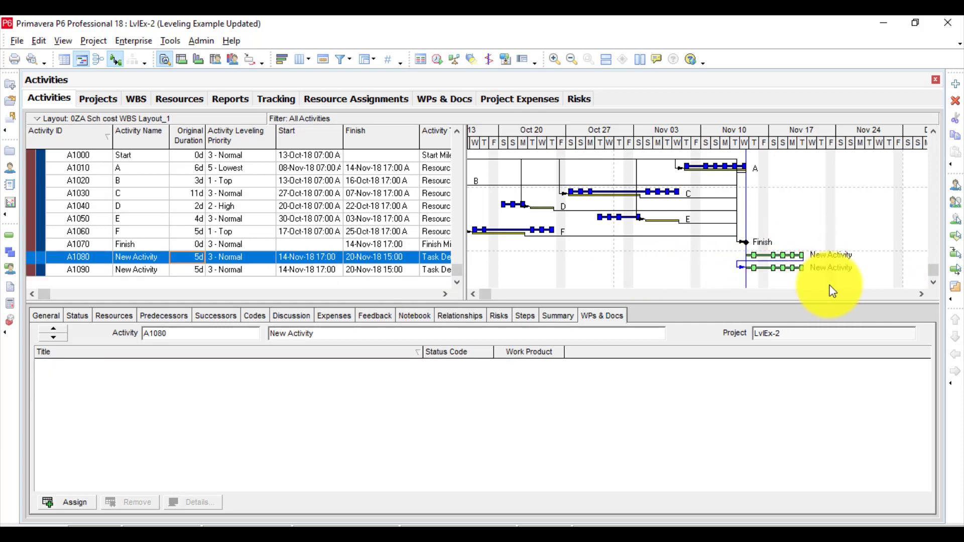
click(437, 60)
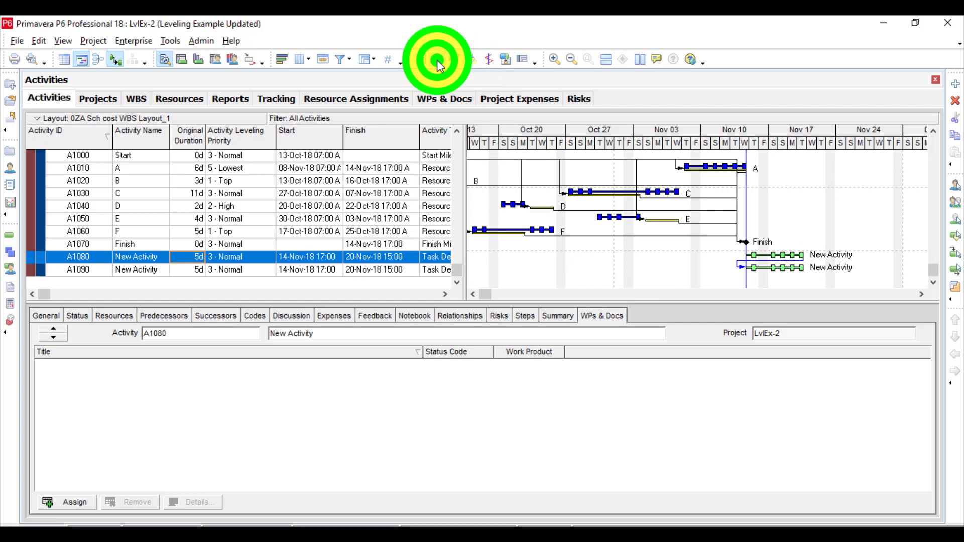
click(603, 228)
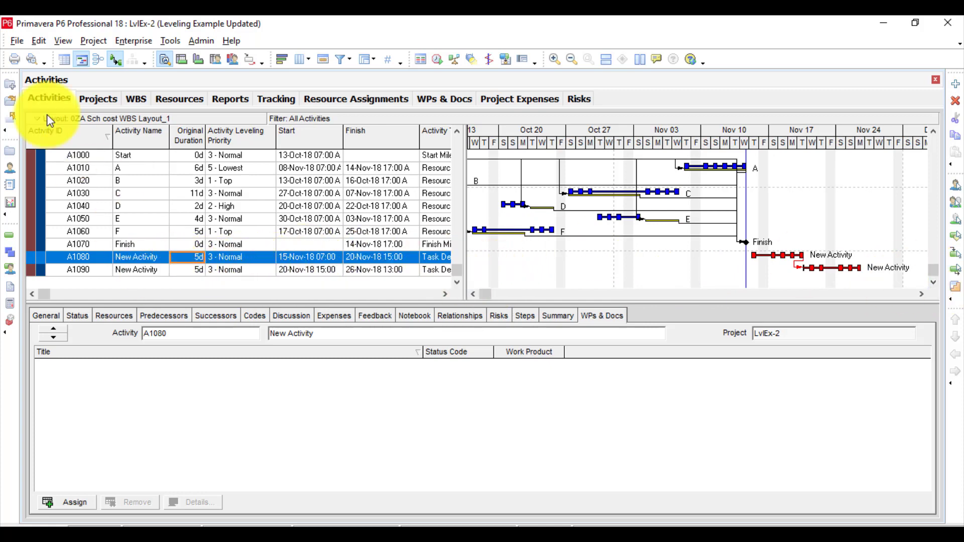
Open and close the enterprise Resource Codes dialog, checking whether Undo is available before and after.
click(40, 40)
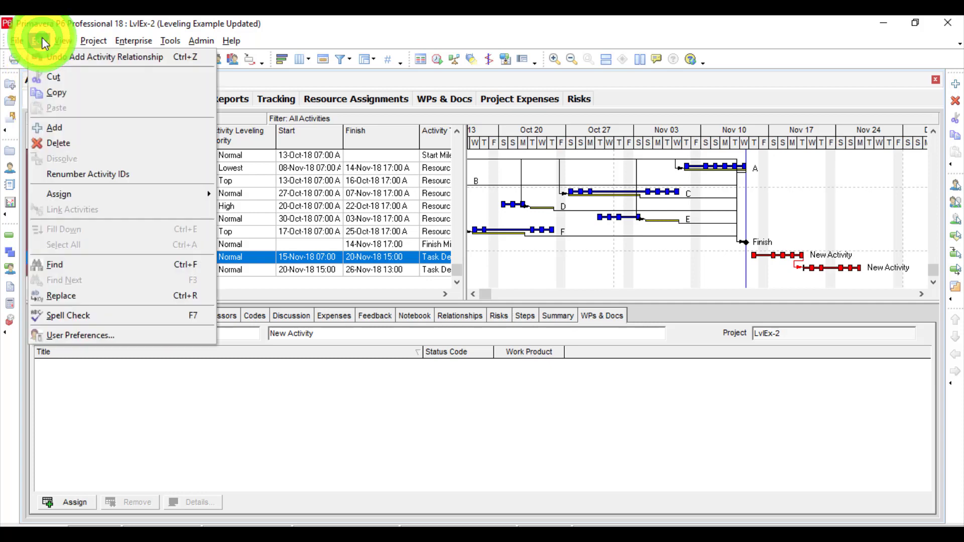
mouse_move(138, 39)
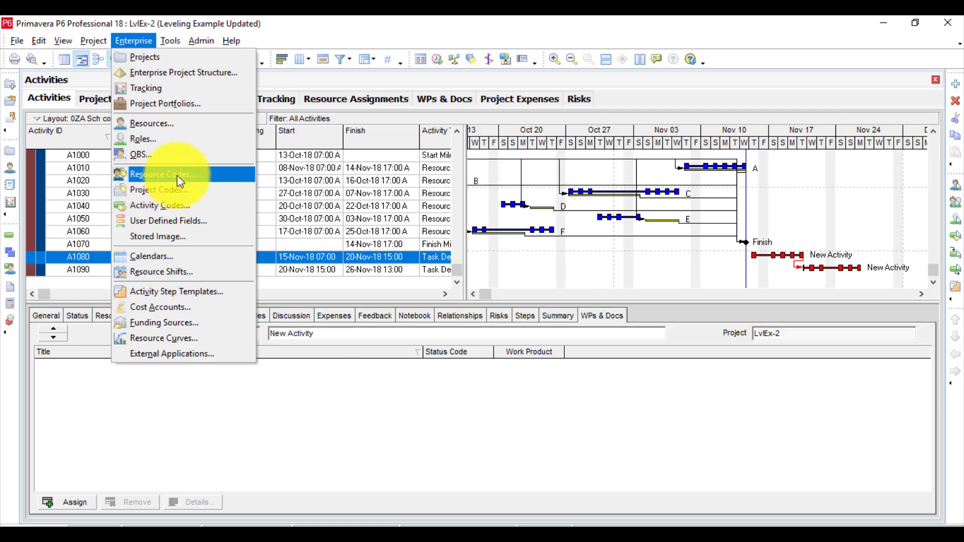
click(138, 174)
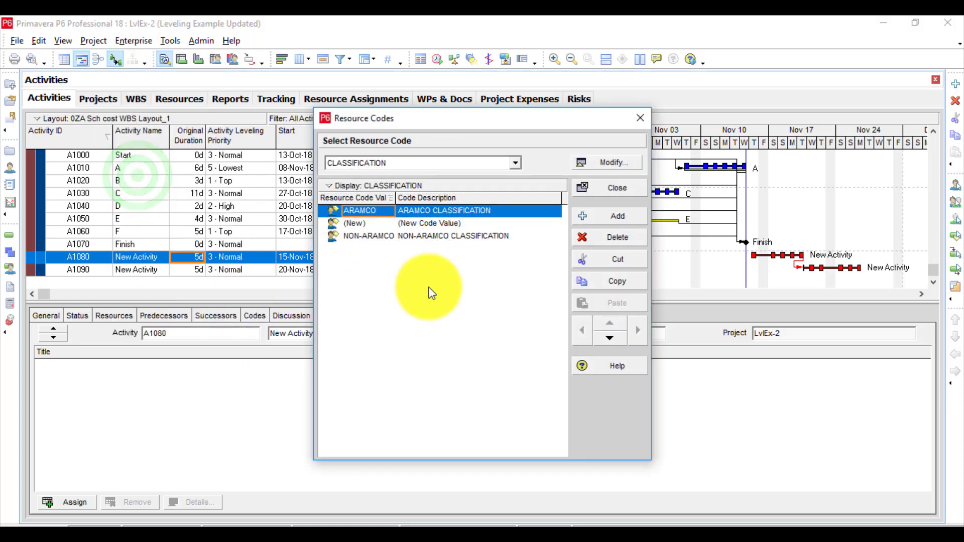
click(601, 188)
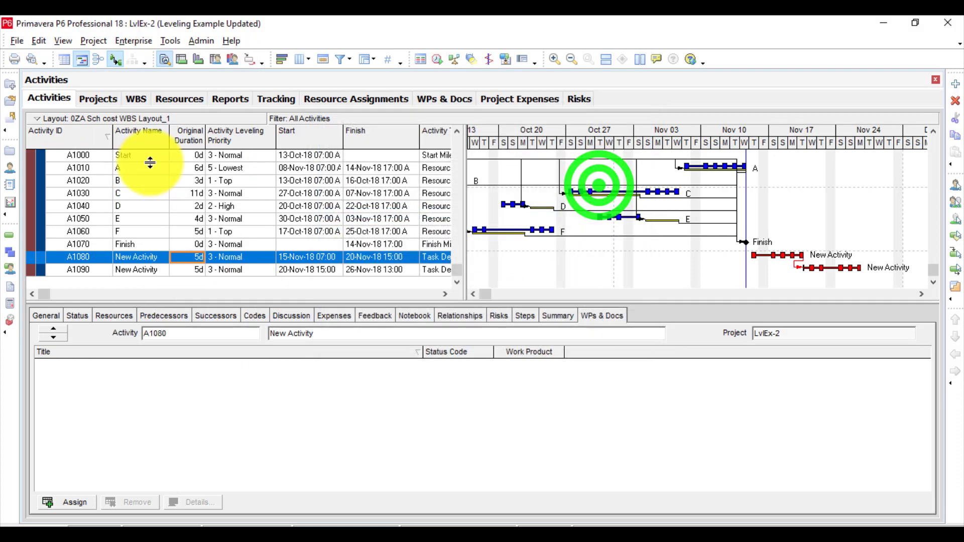
click(44, 40)
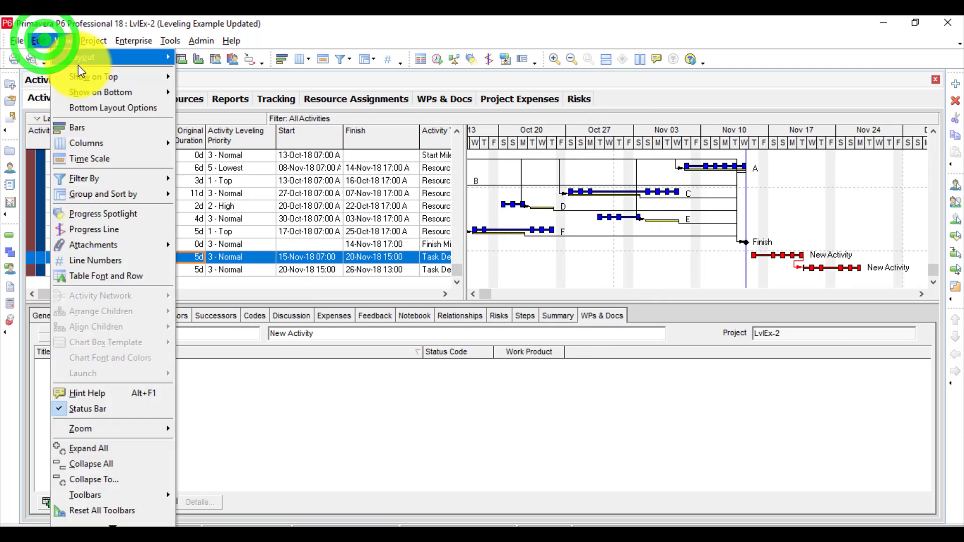
click(294, 213)
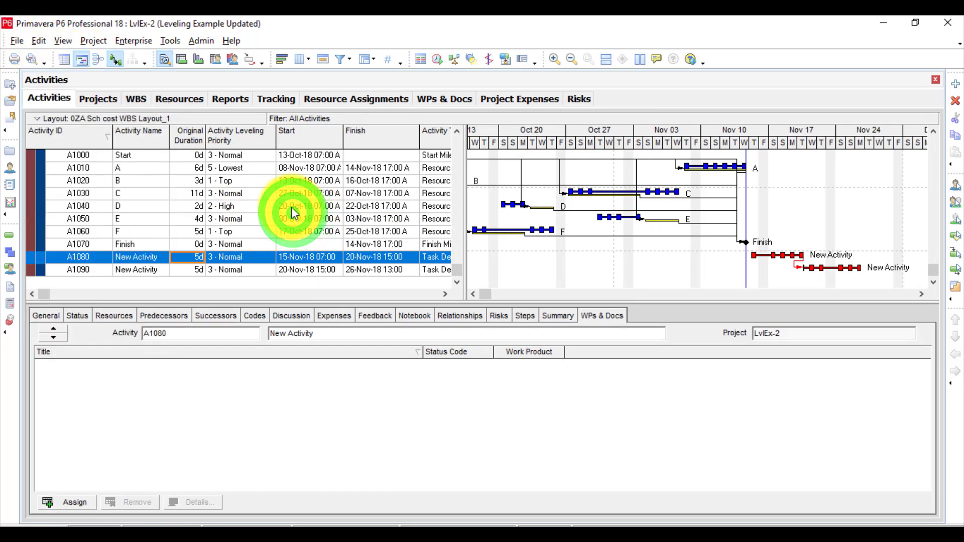
click(293, 208)
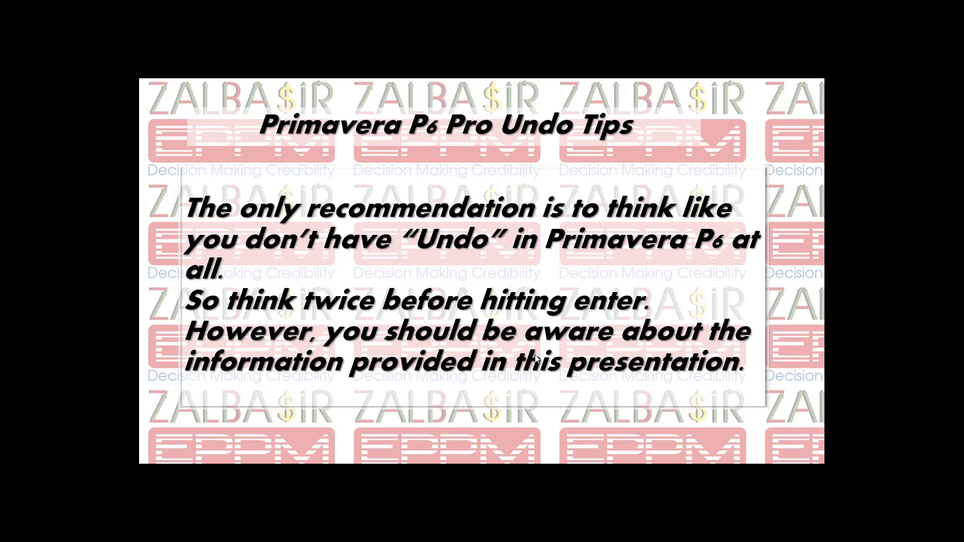
click(535, 356)
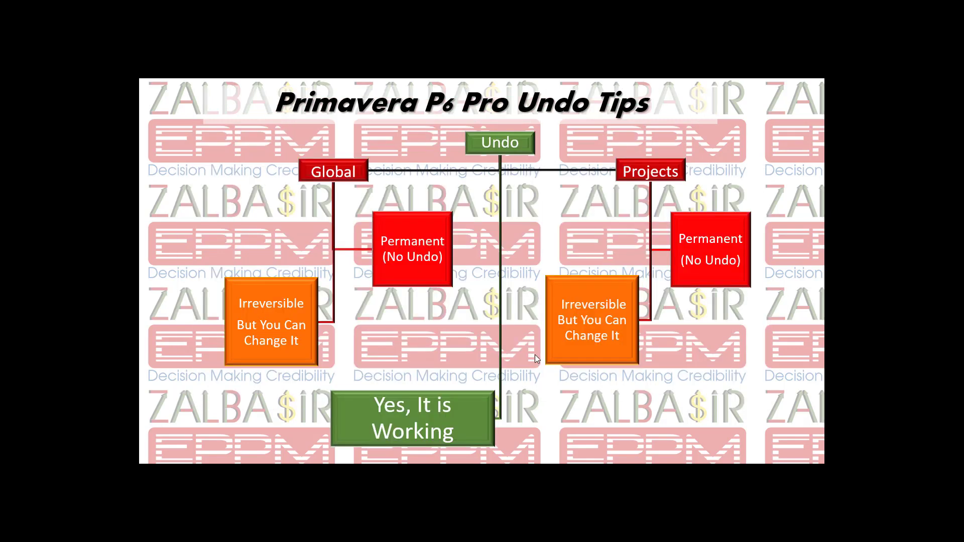